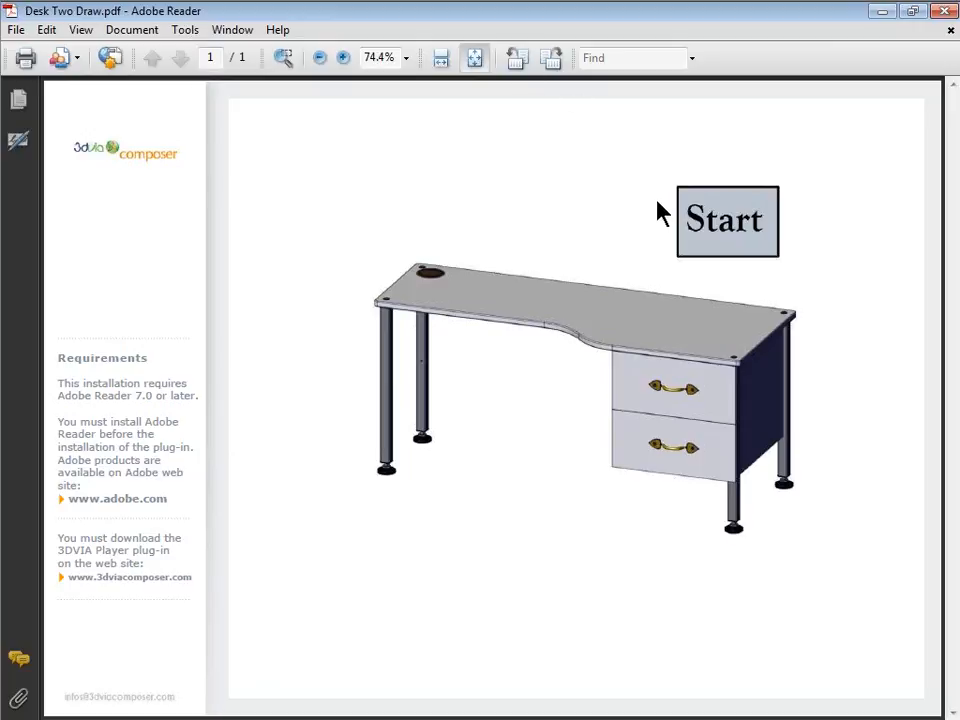
Step: Activate the interactive 3D desk model in the PDF and hide its Views and Markers panes
{"action": "left_click", "coordinate": [696, 231]}
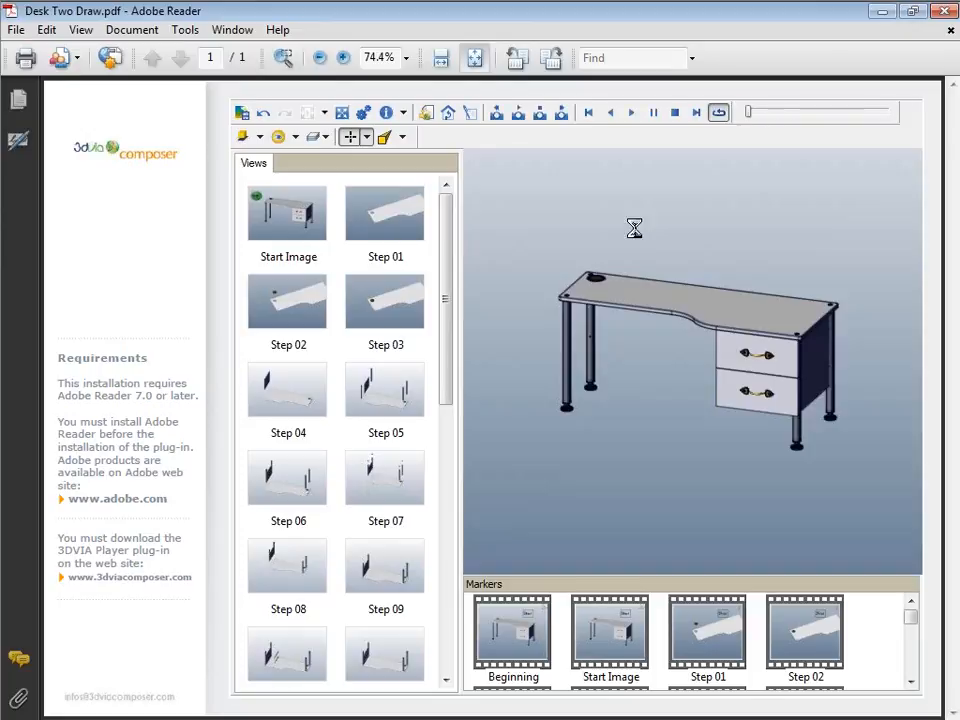
{"action": "right_click", "coordinate": [555, 142]}
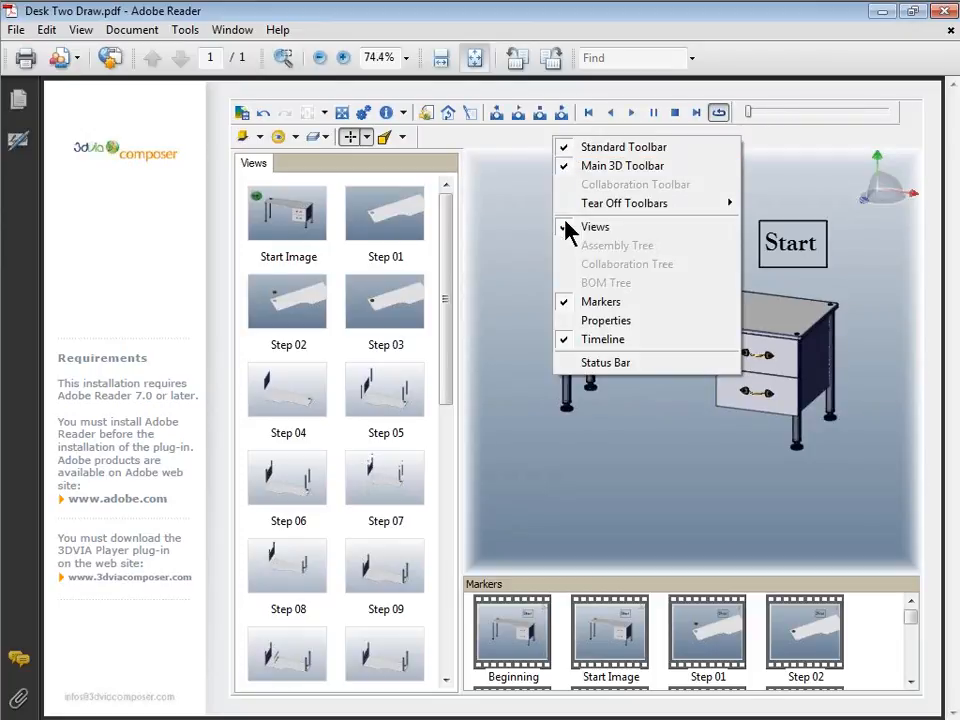
{"action": "left_click", "coordinate": [590, 226]}
{"action": "right_click", "coordinate": [559, 140]}
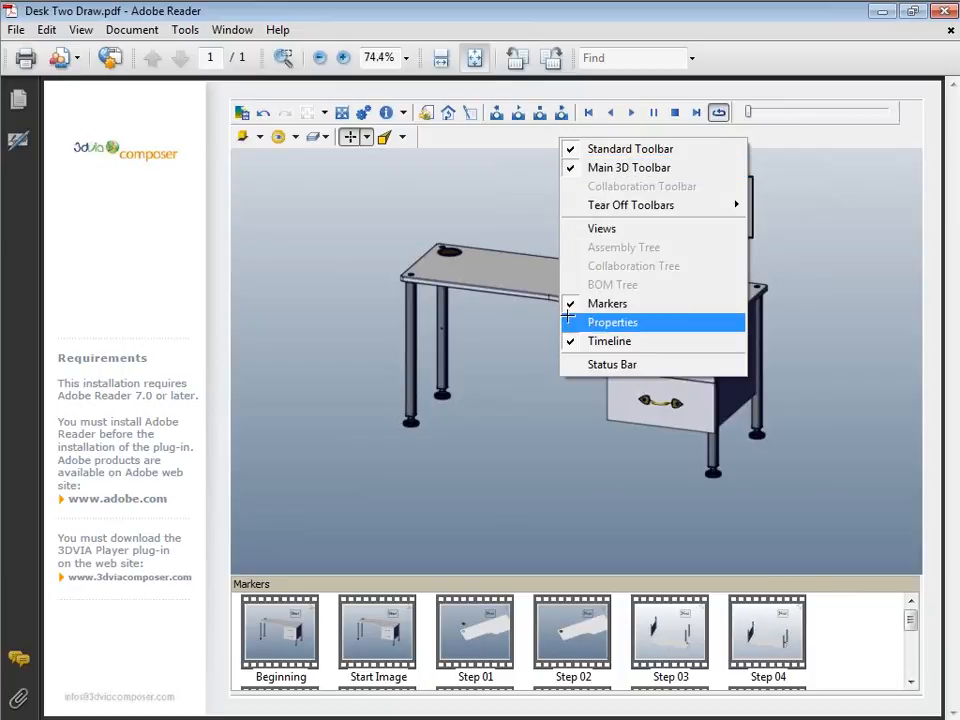
{"action": "left_click", "coordinate": [569, 310]}
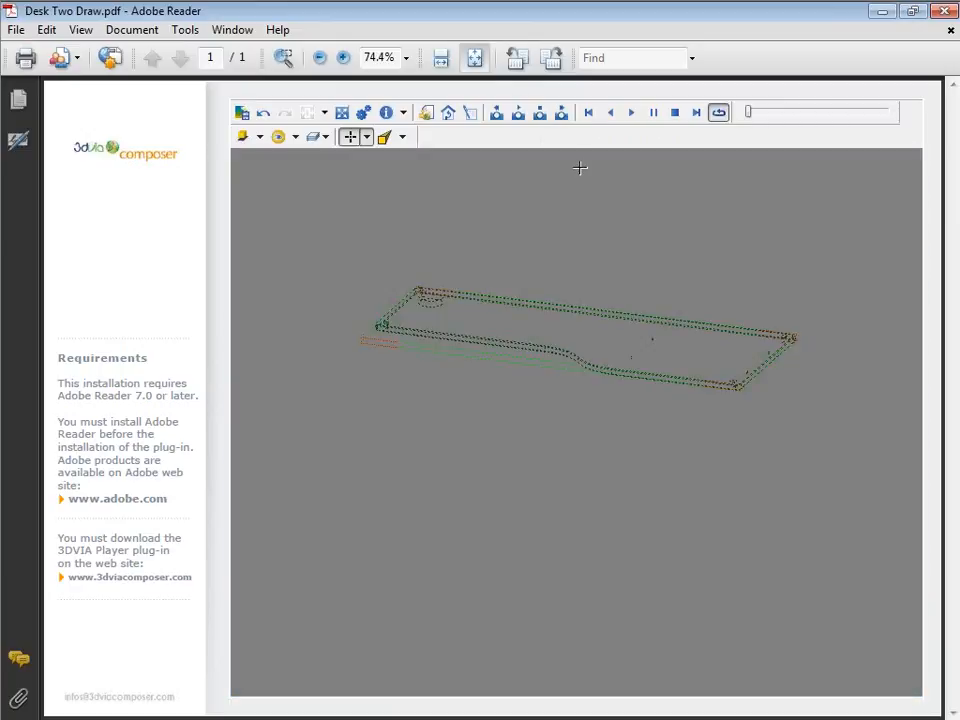
Step: Play the desk assembly animation in the PDF, advance through its steps with the Next prompts, and minimize the document
{"action": "left_click", "coordinate": [632, 112]}
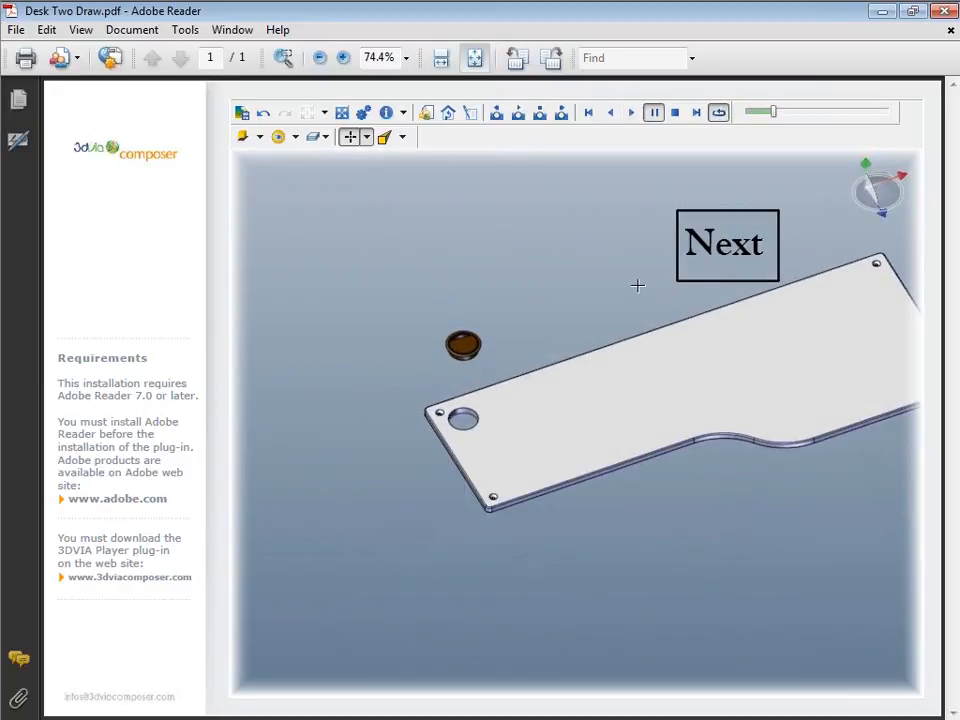
{"action": "left_click", "coordinate": [704, 268]}
{"action": "left_click", "coordinate": [700, 269]}
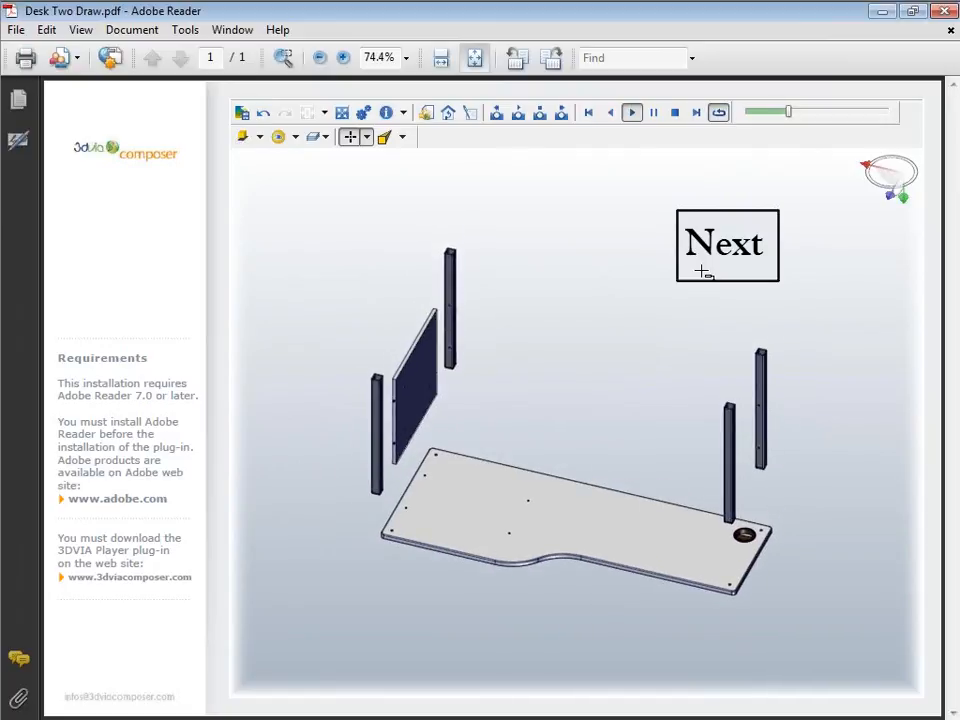
{"action": "left_click", "coordinate": [698, 262]}
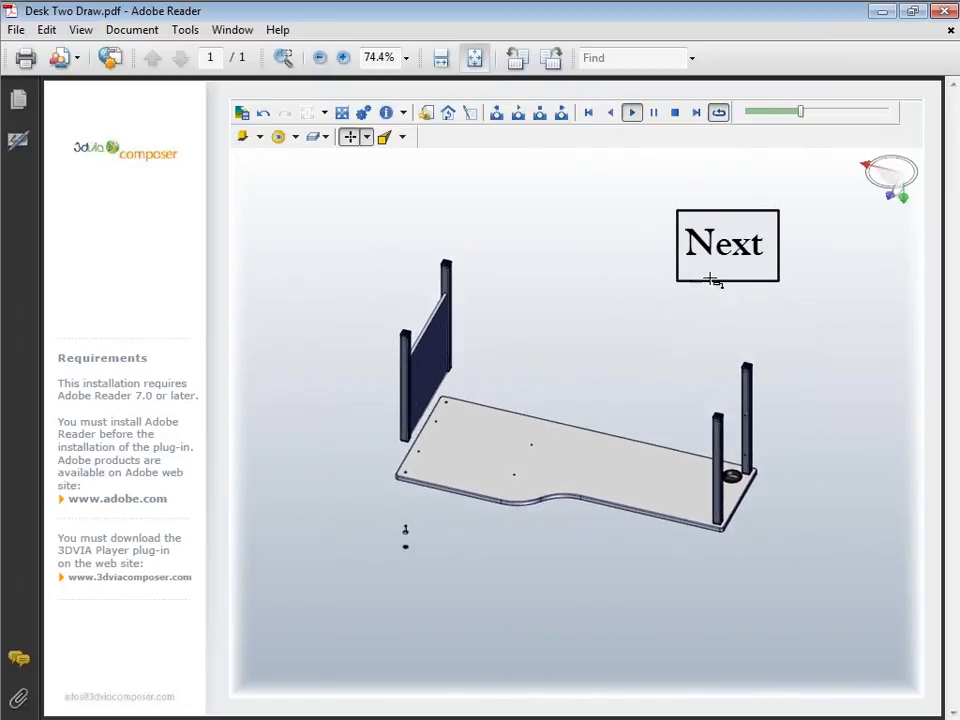
{"action": "left_click", "coordinate": [693, 258]}
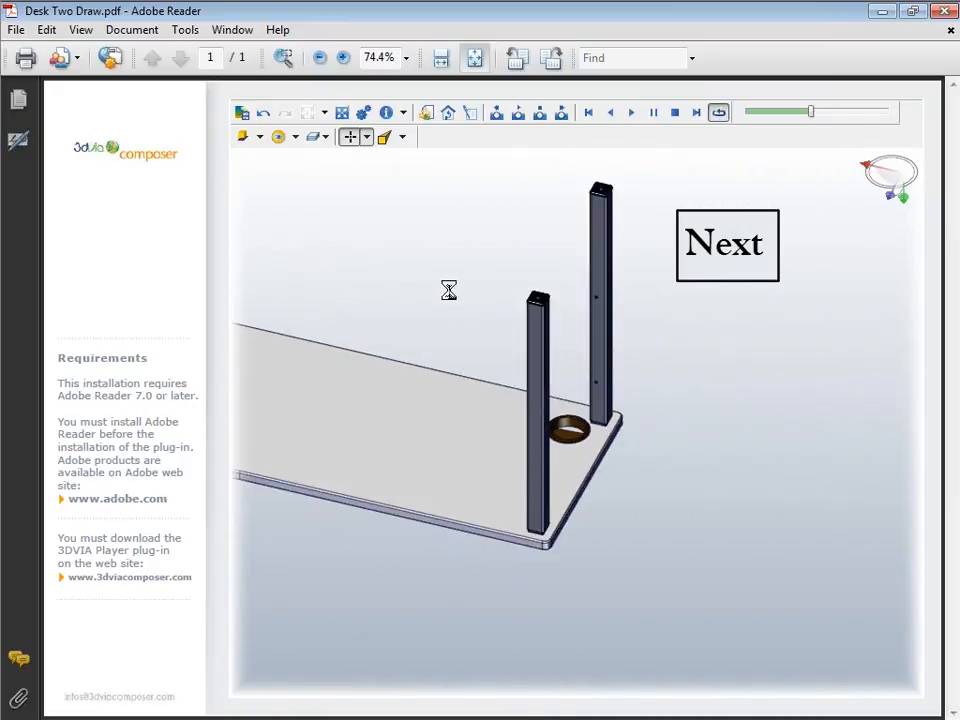
{"action": "left_click", "coordinate": [700, 272]}
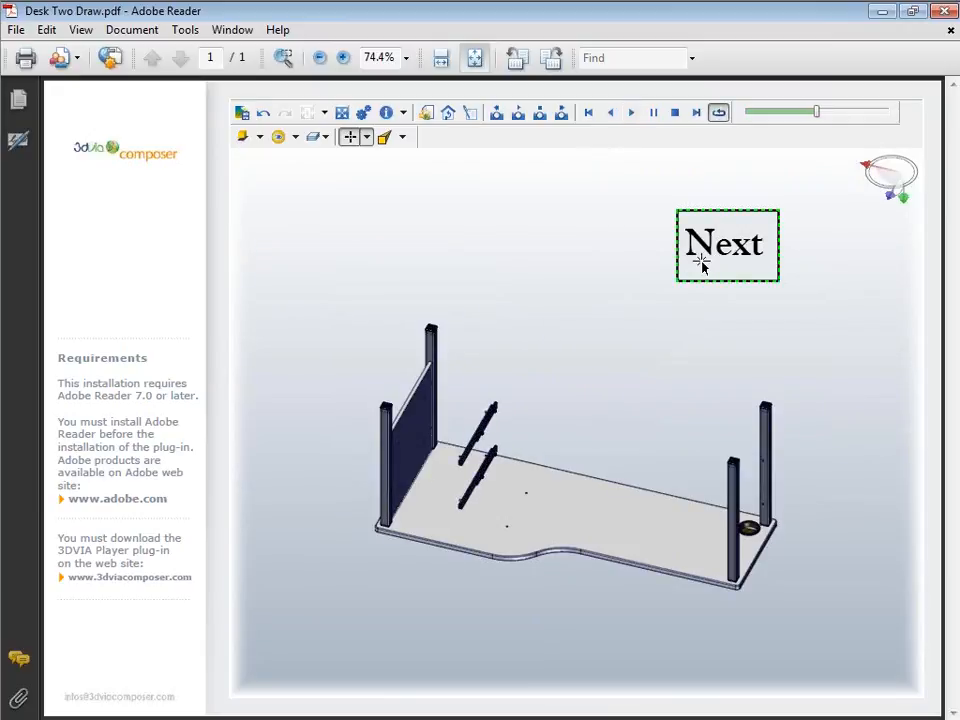
{"action": "left_click", "coordinate": [702, 266]}
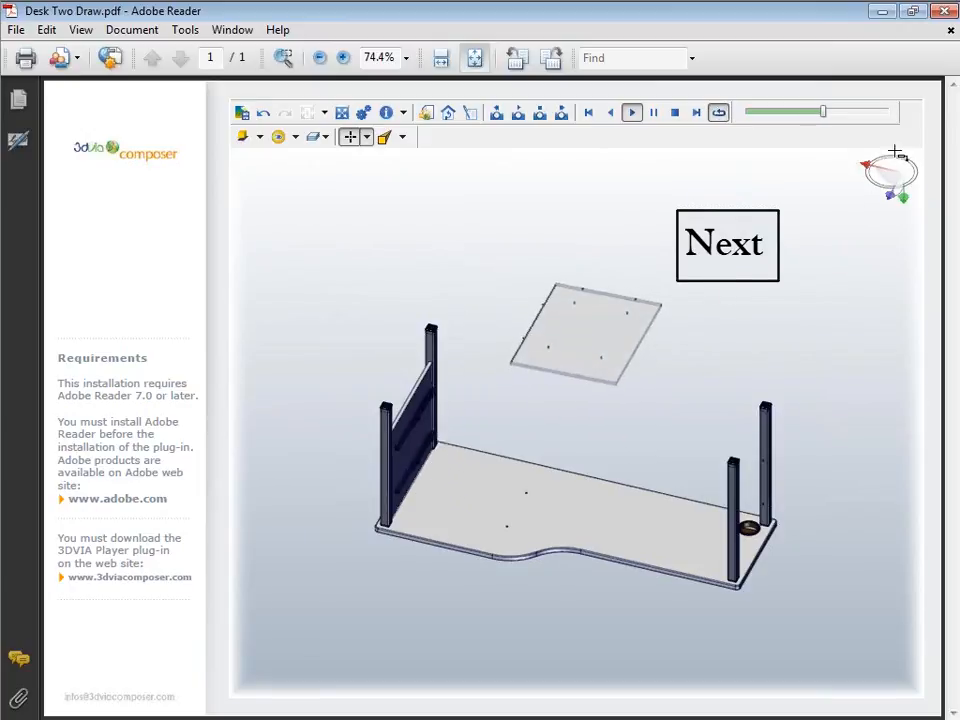
{"action": "left_click", "coordinate": [883, 14]}
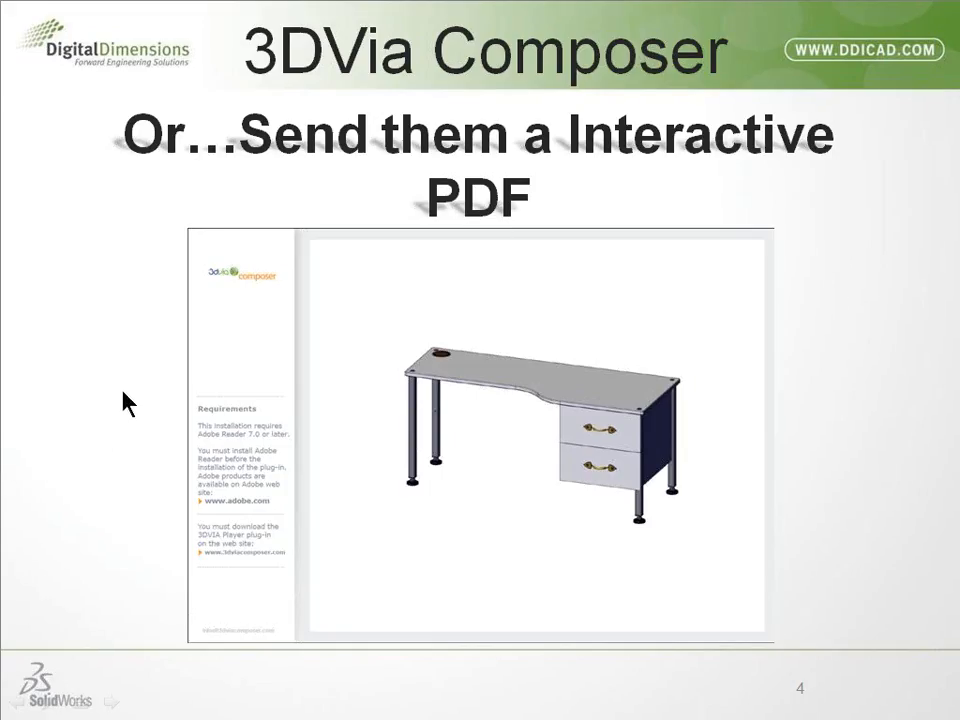
Step: Examine the Composer Player V6R2011 download and its SolidWorks and Acrobat plugins note on the resource center page, and minimize the browser
{"action": "left_click", "coordinate": [117, 344]}
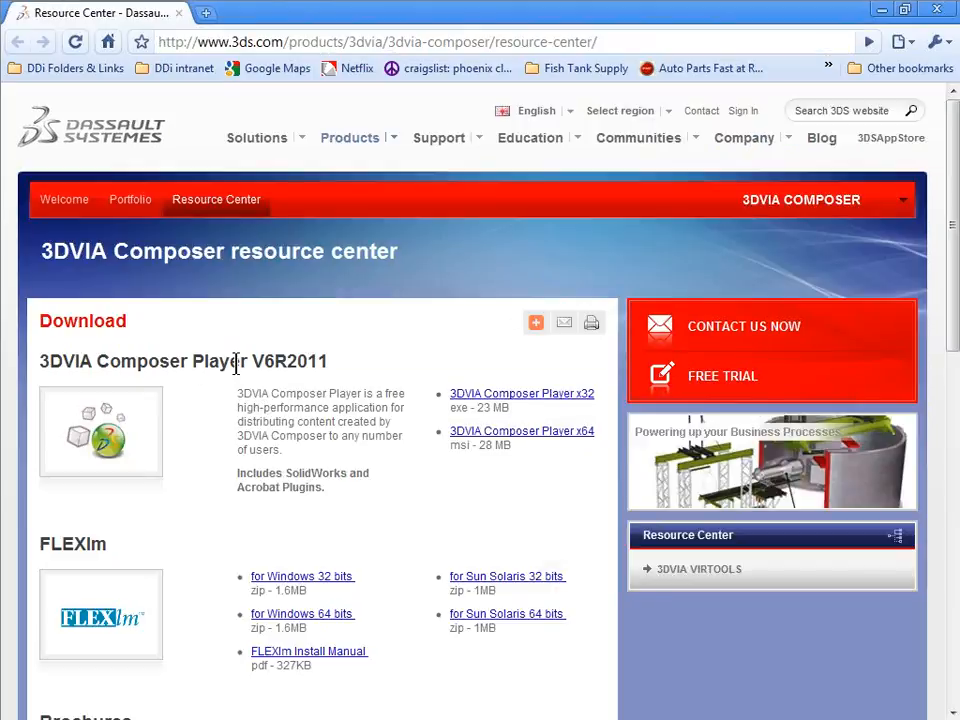
{"action": "left_click_drag", "start_coordinate": [240, 364], "coordinate": [328, 364]}
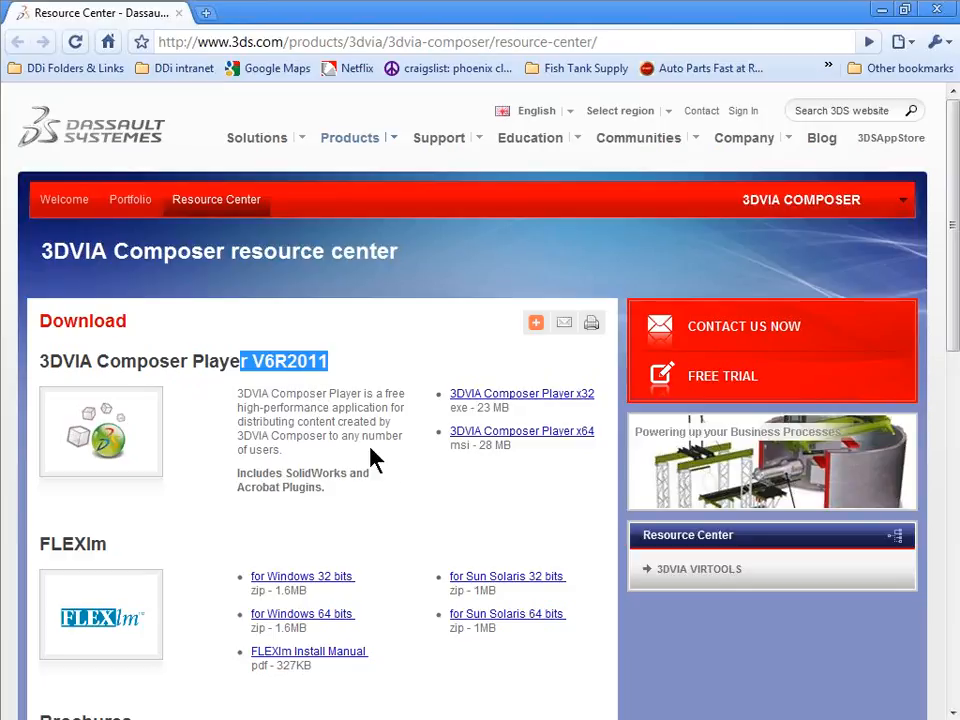
{"action": "left_click", "coordinate": [274, 392]}
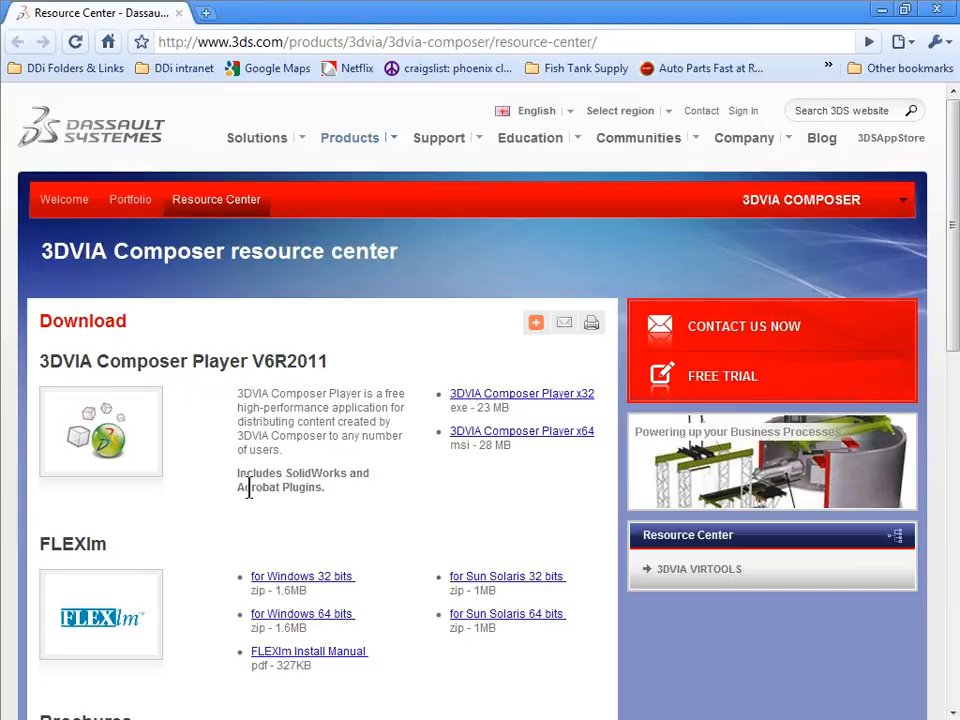
{"action": "left_click_drag", "start_coordinate": [283, 473], "coordinate": [342, 474]}
{"action": "triple_click", "coordinate": [312, 488]}
{"action": "left_click", "coordinate": [340, 510]}
{"action": "left_click", "coordinate": [882, 11]}
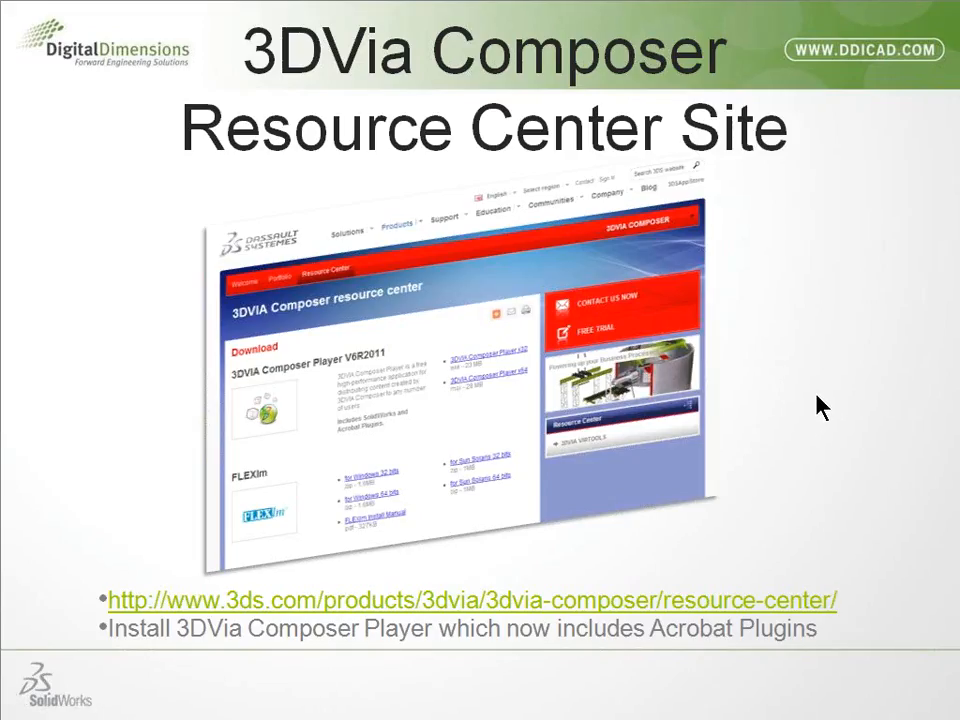
Step: Switch to 3DVIA Composer and open the recent document Lesson Start - Indy Race Car.smg
{"action": "left_click", "coordinate": [812, 408]}
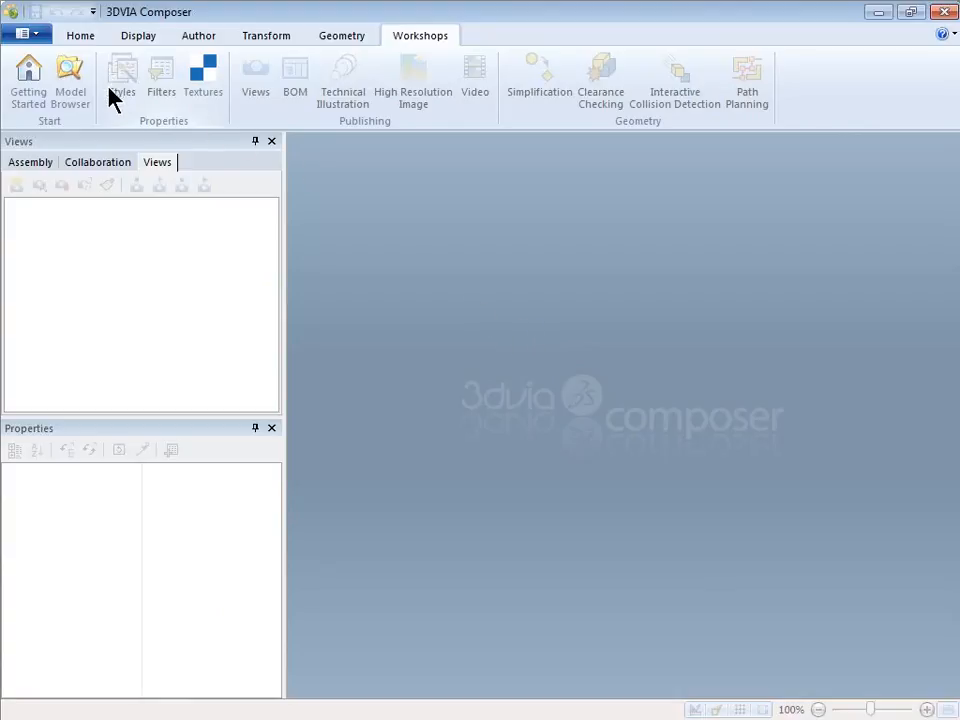
{"action": "left_click", "coordinate": [24, 34]}
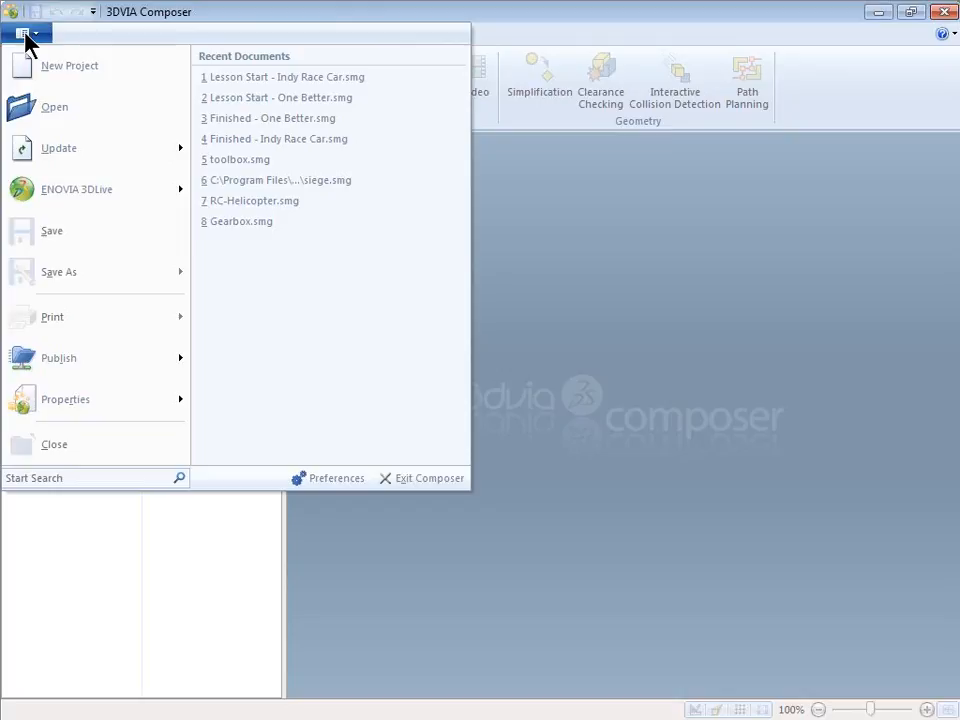
{"action": "left_click", "coordinate": [272, 84]}
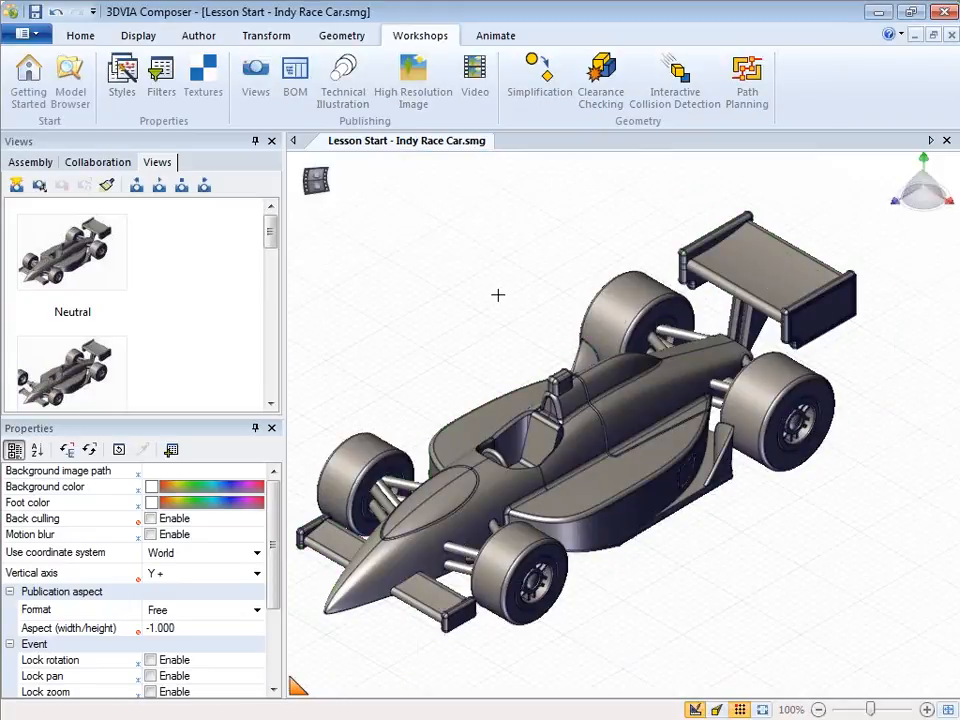
Step: Examine the race car's cockpit and wheels up close and as a whole
{"action": "mouse_move", "coordinate": [498, 291]}
{"action": "right_mouse_down"}
{"action": "mouse_move", "coordinate": [544, 276]}
{"action": "mouse_move", "coordinate": [497, 292]}
{"action": "right_mouse_up"}
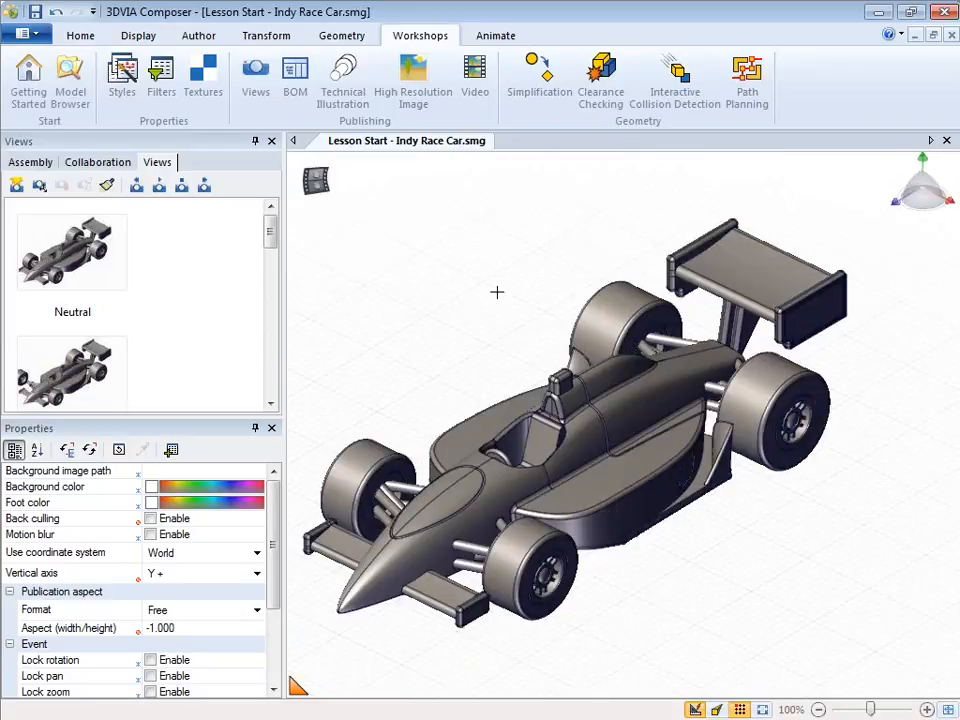
{"action": "scroll", "coordinate": [590, 373], "scroll_direction": "up", "scroll_amount": 6}
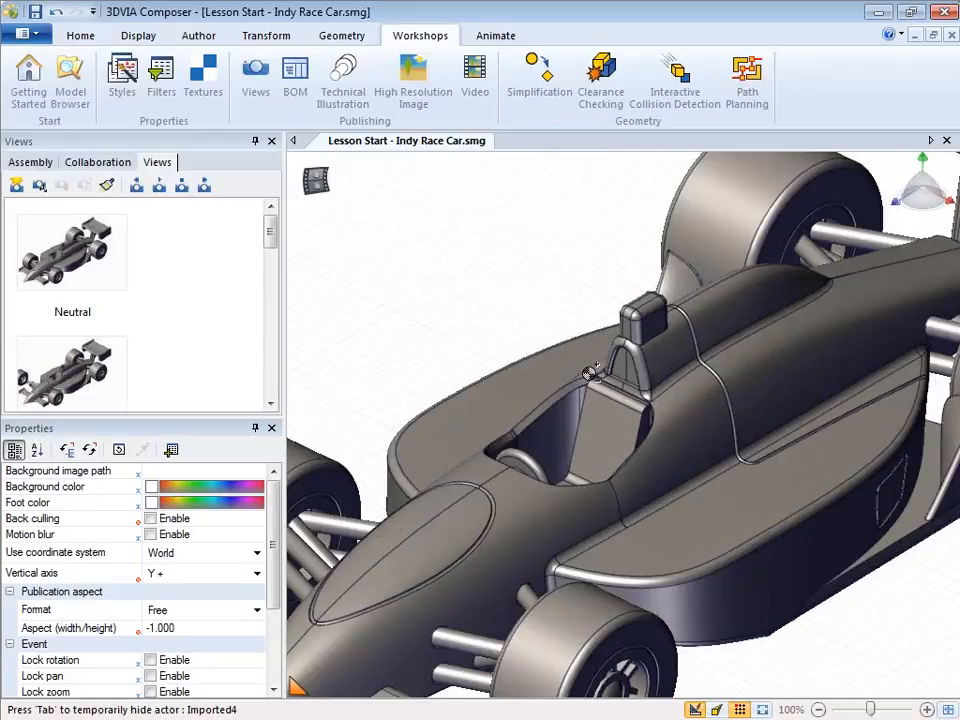
{"action": "scroll", "coordinate": [591, 370], "scroll_direction": "up", "scroll_amount": 2}
{"action": "key", "text": "f"}
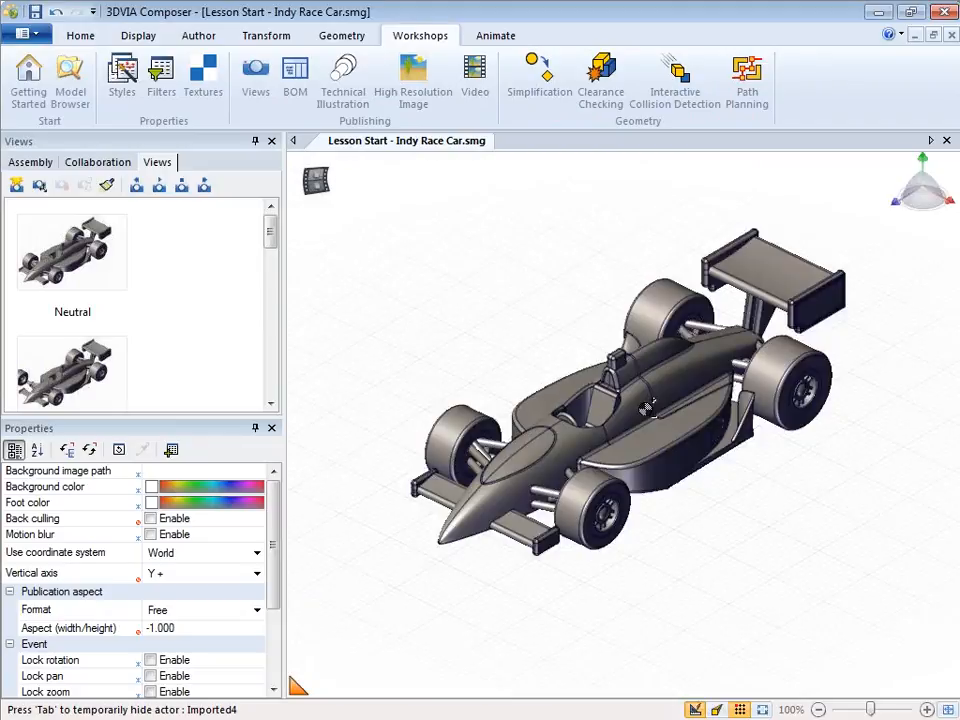
{"action": "left_click", "coordinate": [816, 337]}
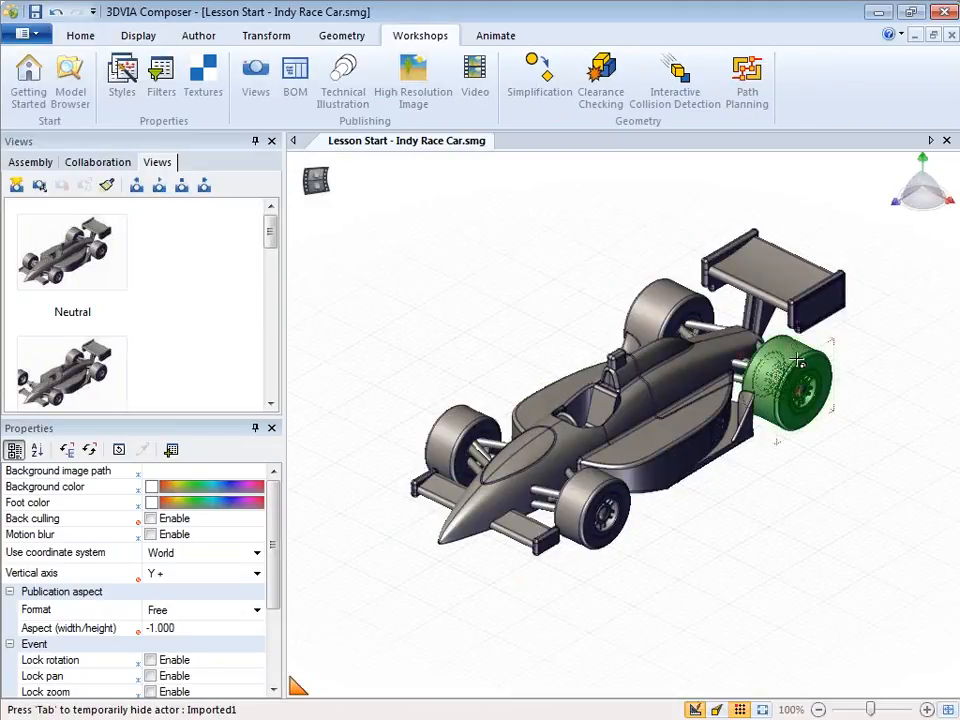
{"action": "left_click", "coordinate": [460, 407]}
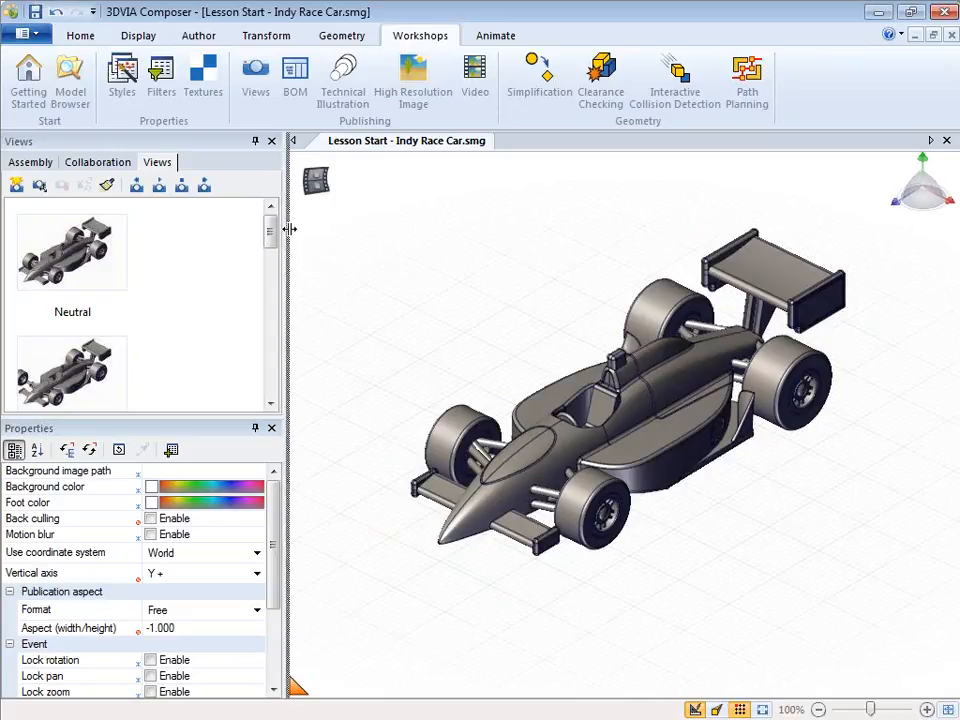
Step: Widen the Views pane and run through the first three saved views, returning to Neutral
{"action": "left_click_drag", "start_coordinate": [283, 228], "coordinate": [311, 242]}
{"action": "left_click", "coordinate": [100, 248]}
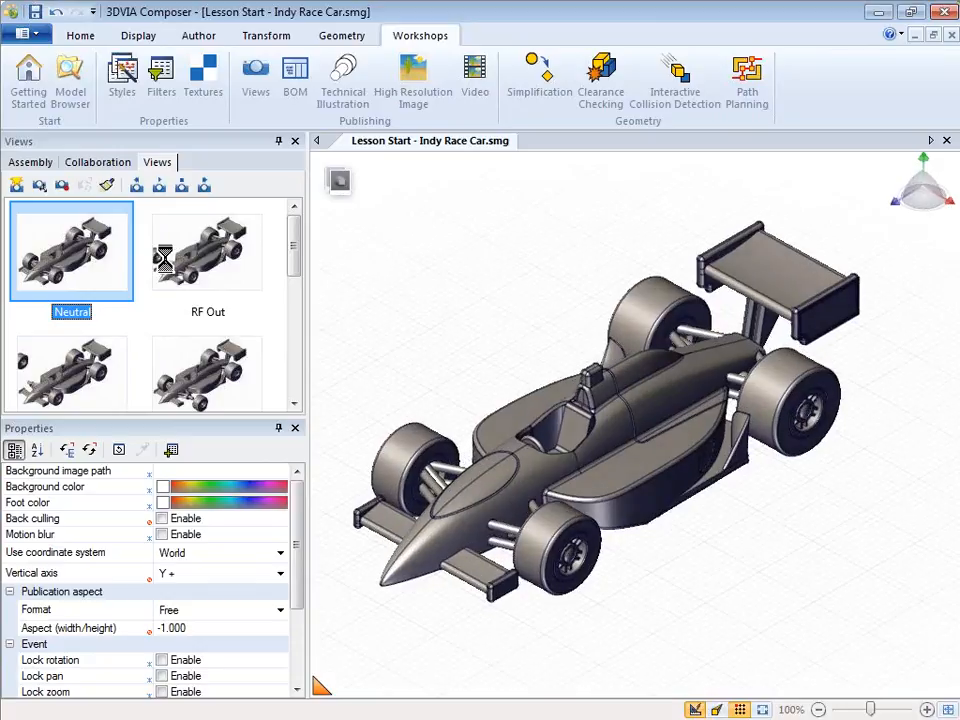
{"action": "left_click", "coordinate": [188, 258]}
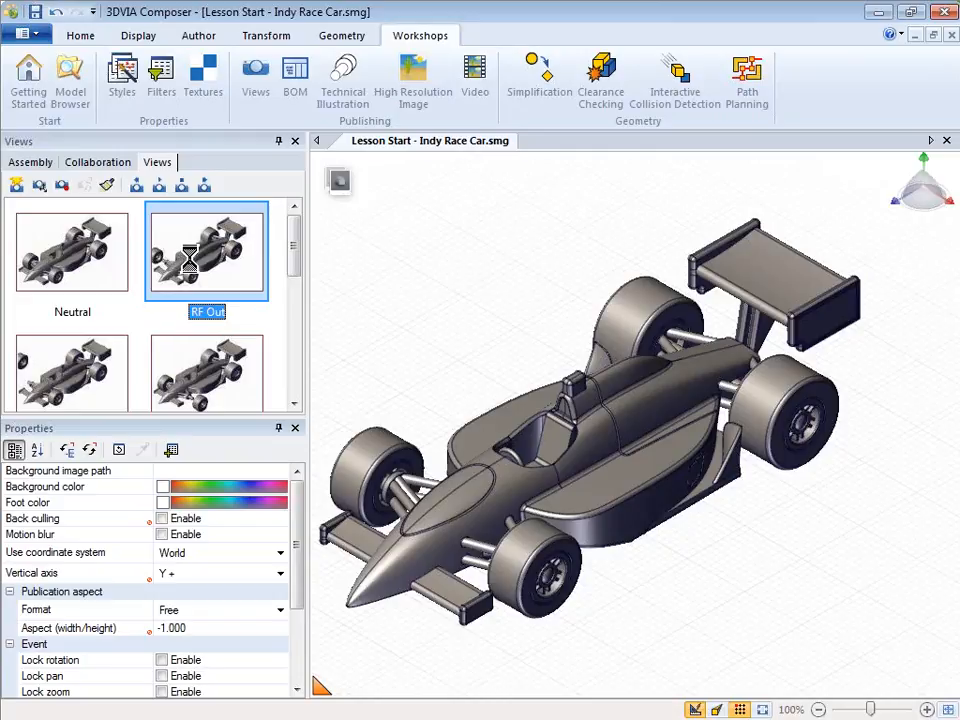
{"action": "left_click", "coordinate": [124, 372]}
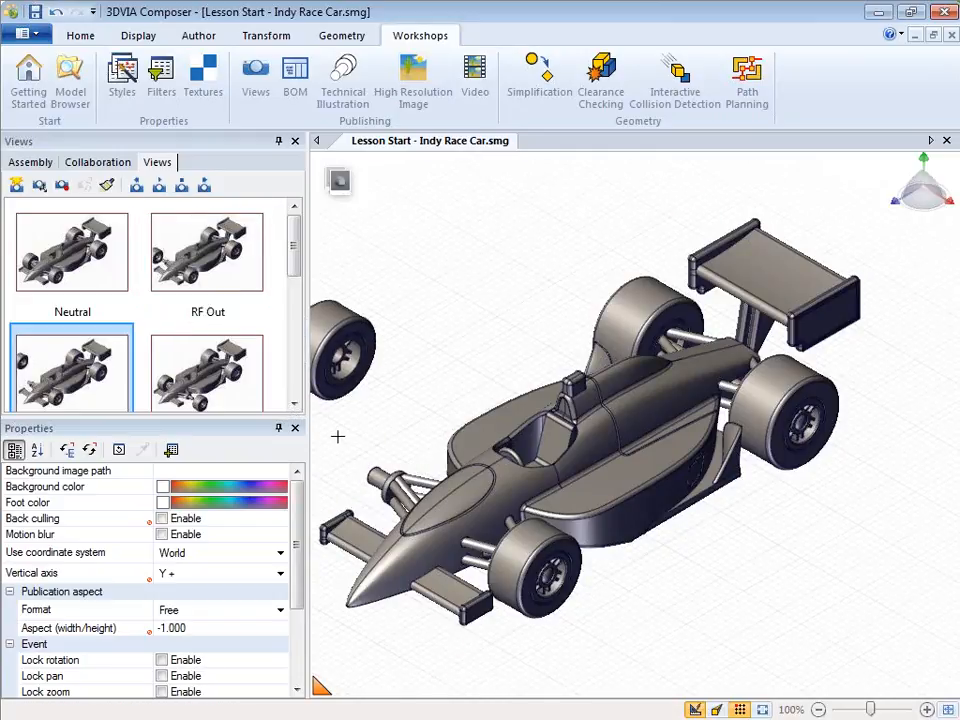
{"action": "left_click", "coordinate": [111, 252]}
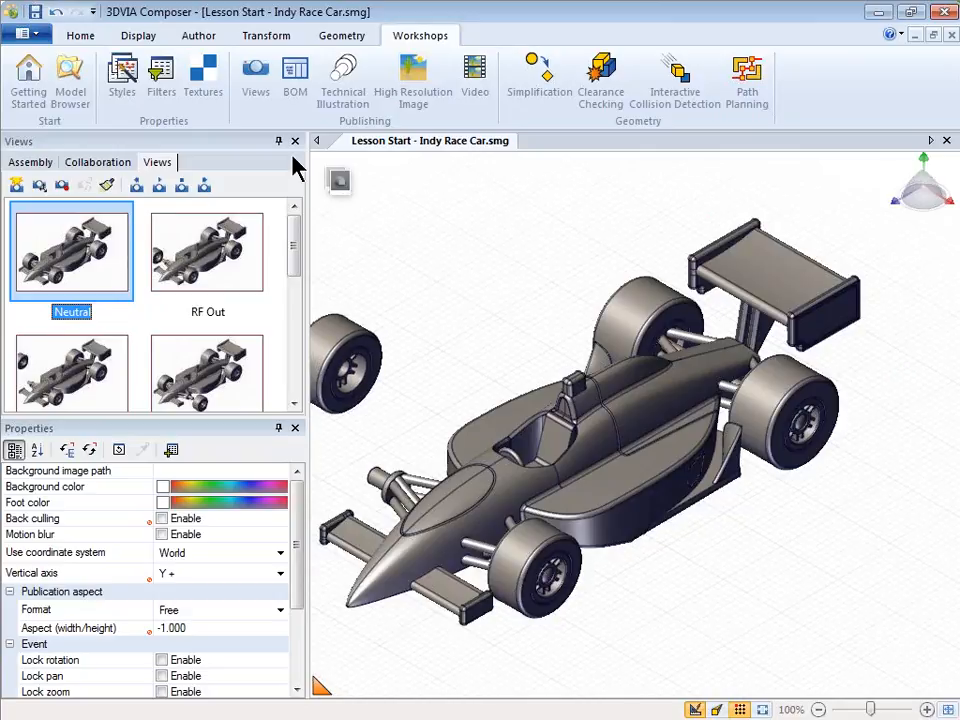
Step: Show the Timeline pane and switch the viewport from view mode to animation mode
{"action": "left_click", "coordinate": [136, 38]}
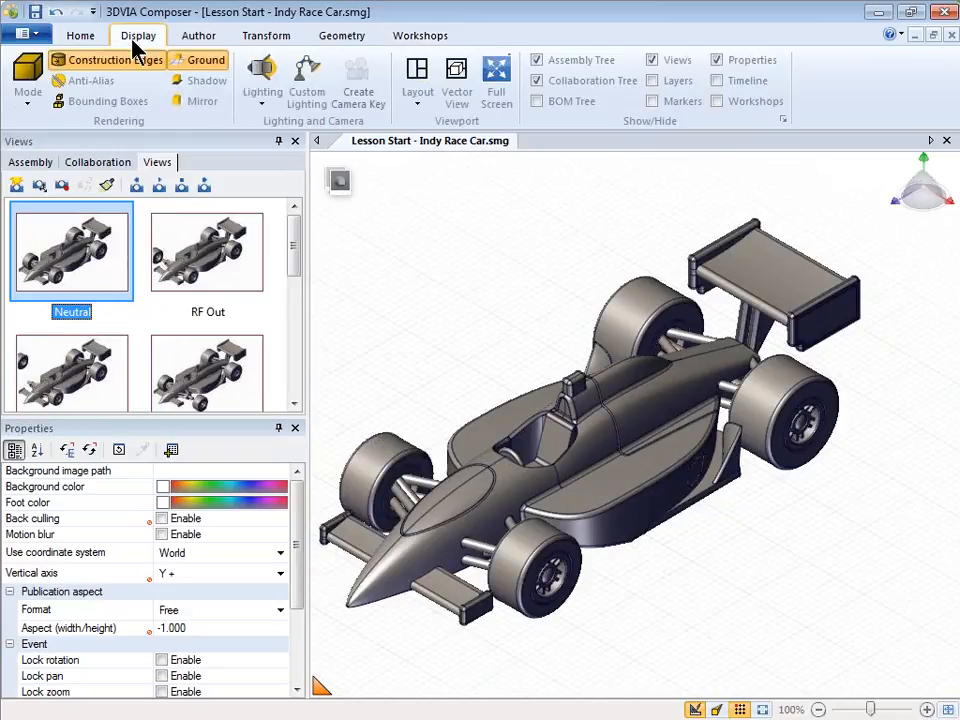
{"action": "left_click", "coordinate": [717, 82]}
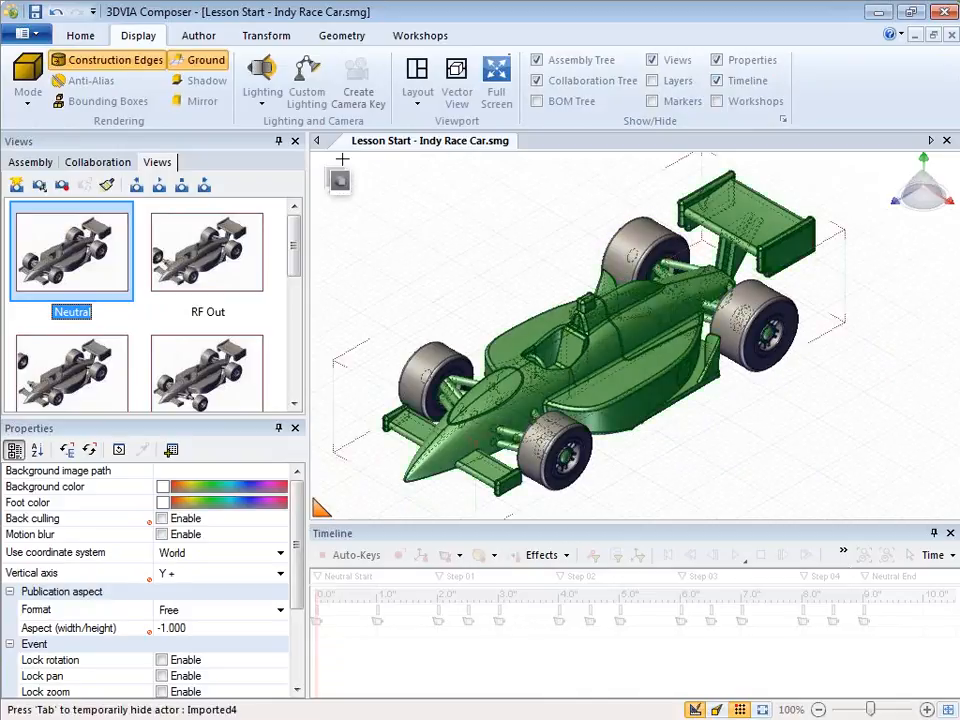
{"action": "left_click", "coordinate": [338, 206]}
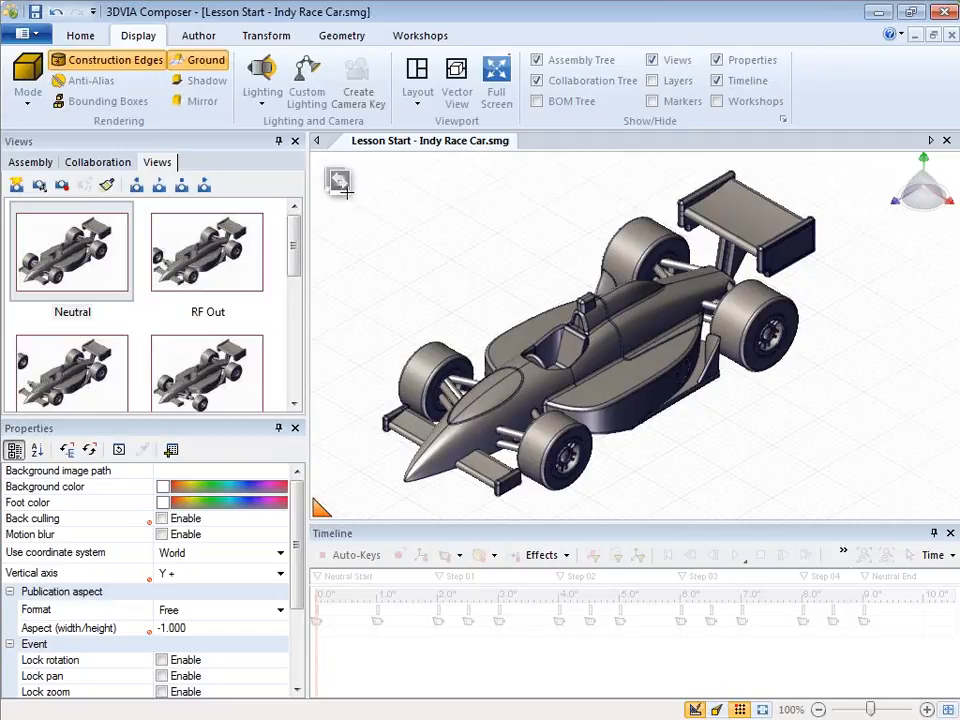
{"action": "left_click", "coordinate": [340, 180]}
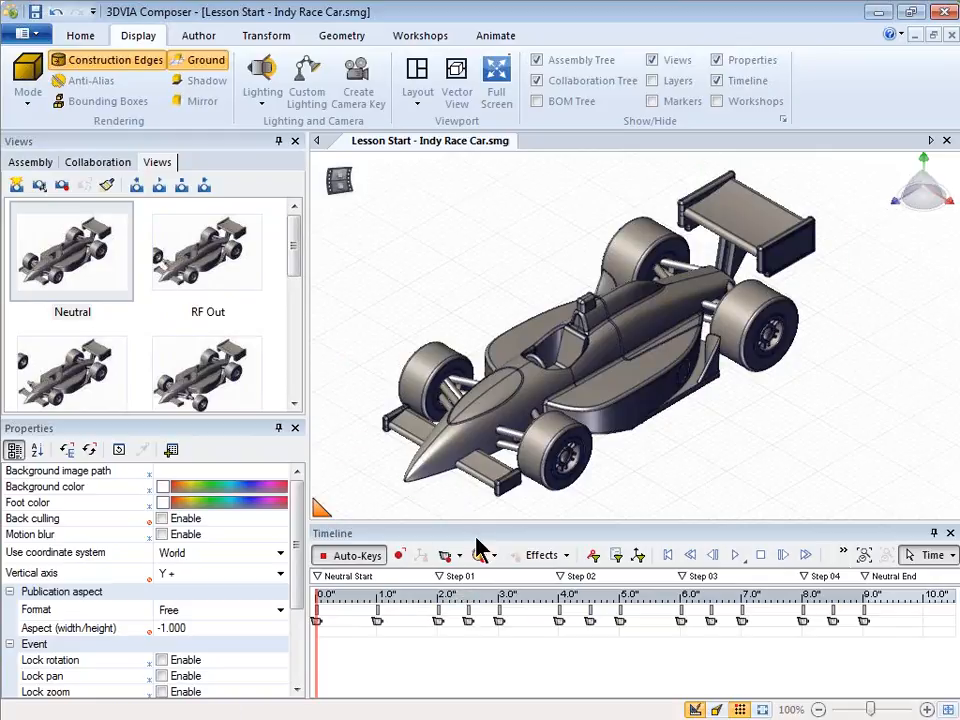
Step: Play the race car animation to its end and rewind it to the start
{"action": "left_click", "coordinate": [737, 556]}
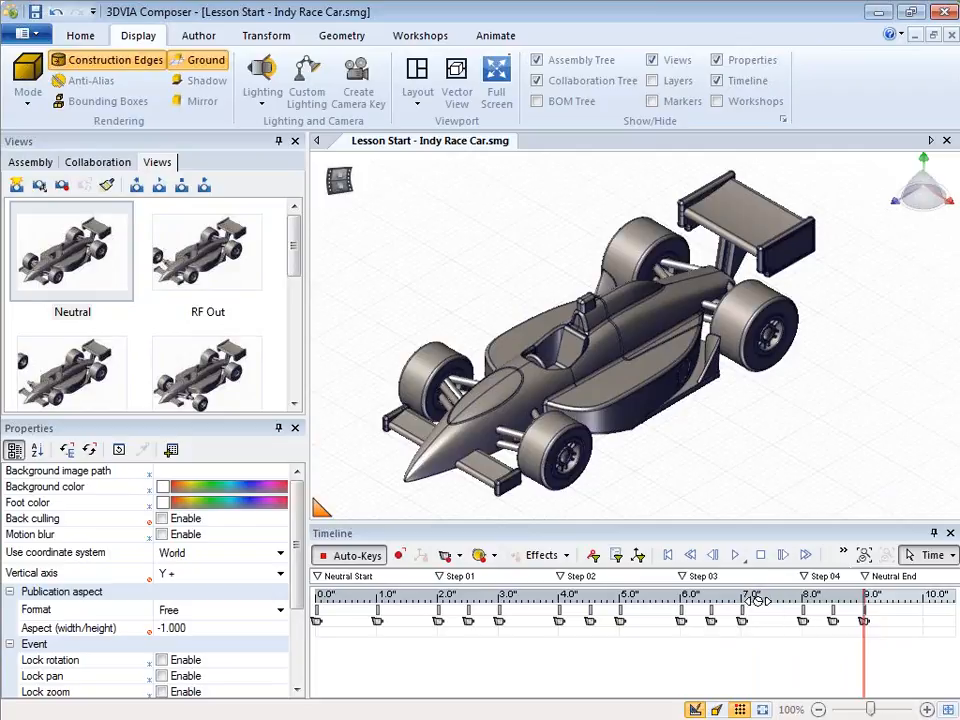
{"action": "left_click", "coordinate": [668, 556]}
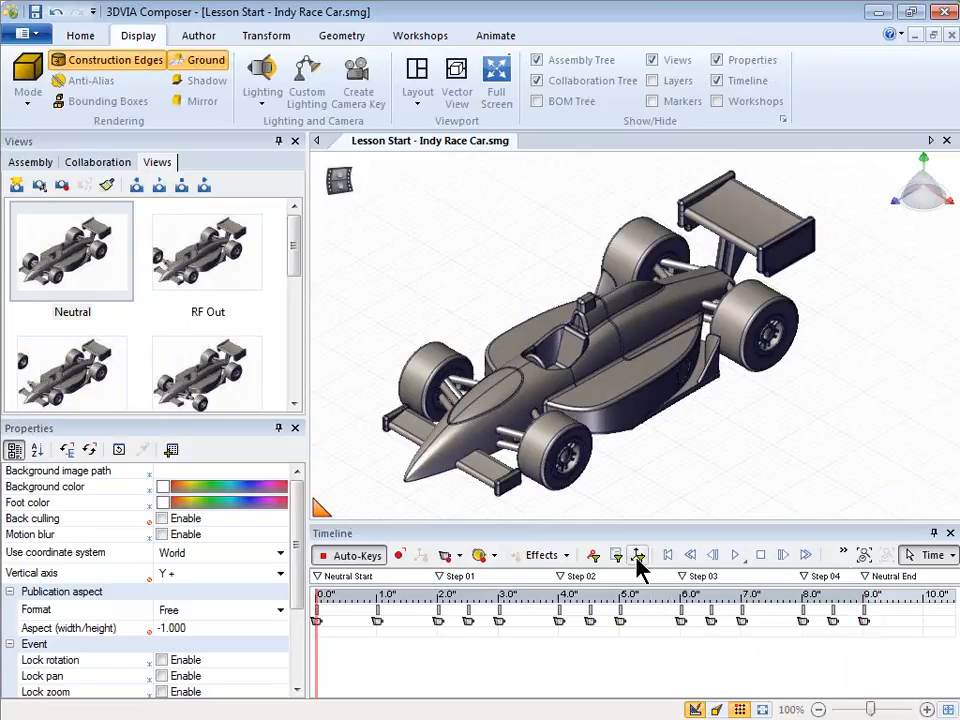
Step: Show the Markers pane and select the Neutral Start marker, clearing the selection again
{"action": "left_click", "coordinate": [653, 102]}
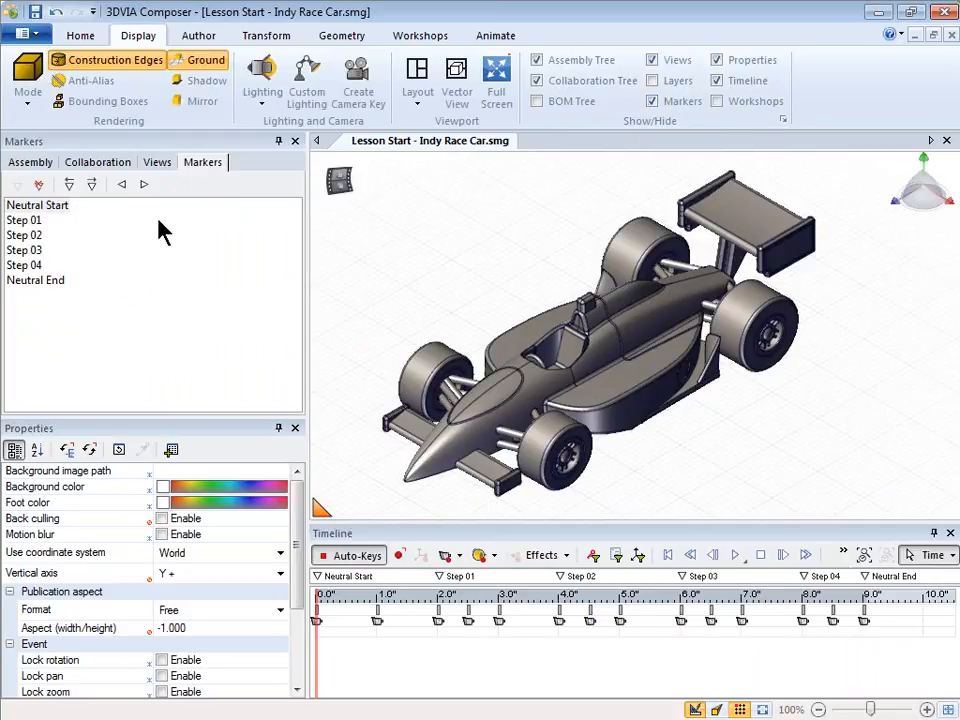
{"action": "left_click", "coordinate": [40, 206]}
{"action": "left_click", "coordinate": [40, 206]}
{"action": "left_click", "coordinate": [144, 321]}
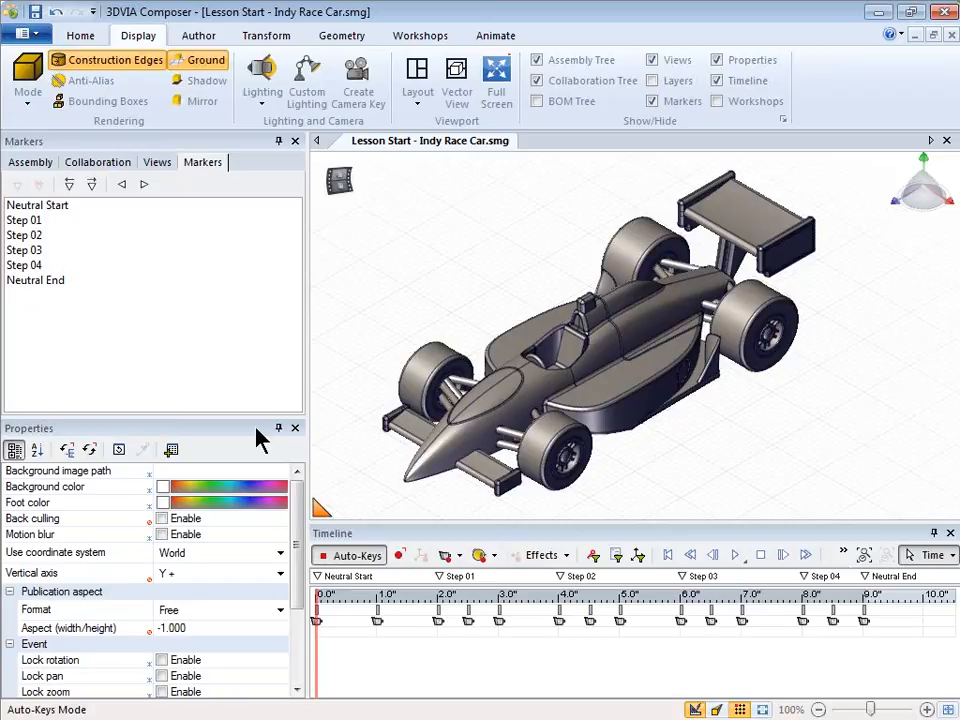
Step: Jump the animation through the Step 01 to Step 04 markers and return to Neutral Start
{"action": "left_click", "coordinate": [22, 219]}
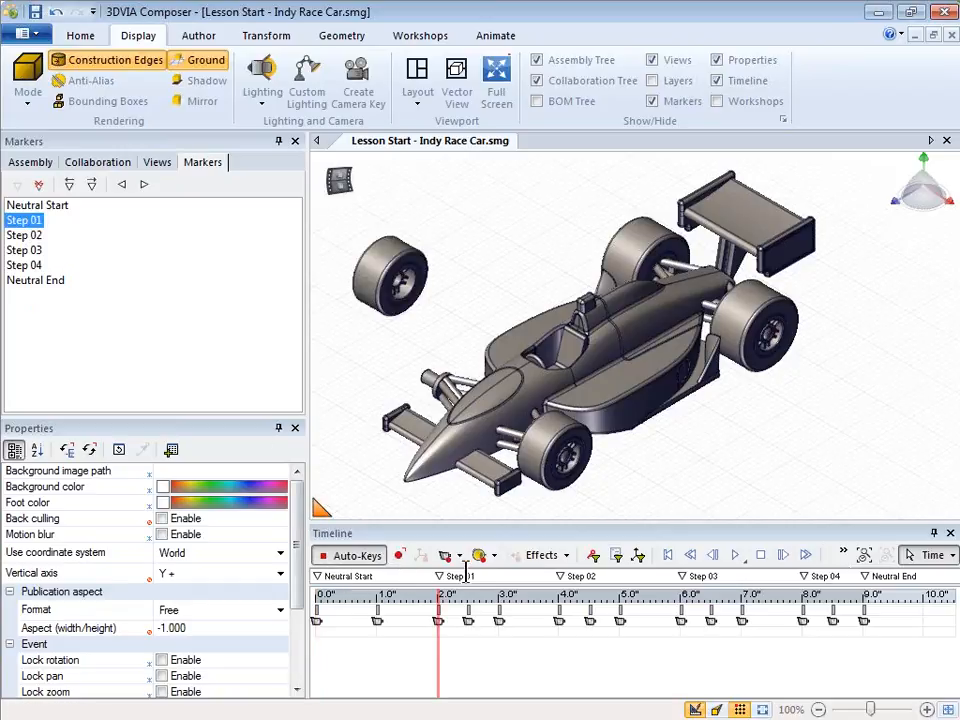
{"action": "left_click", "coordinate": [26, 252]}
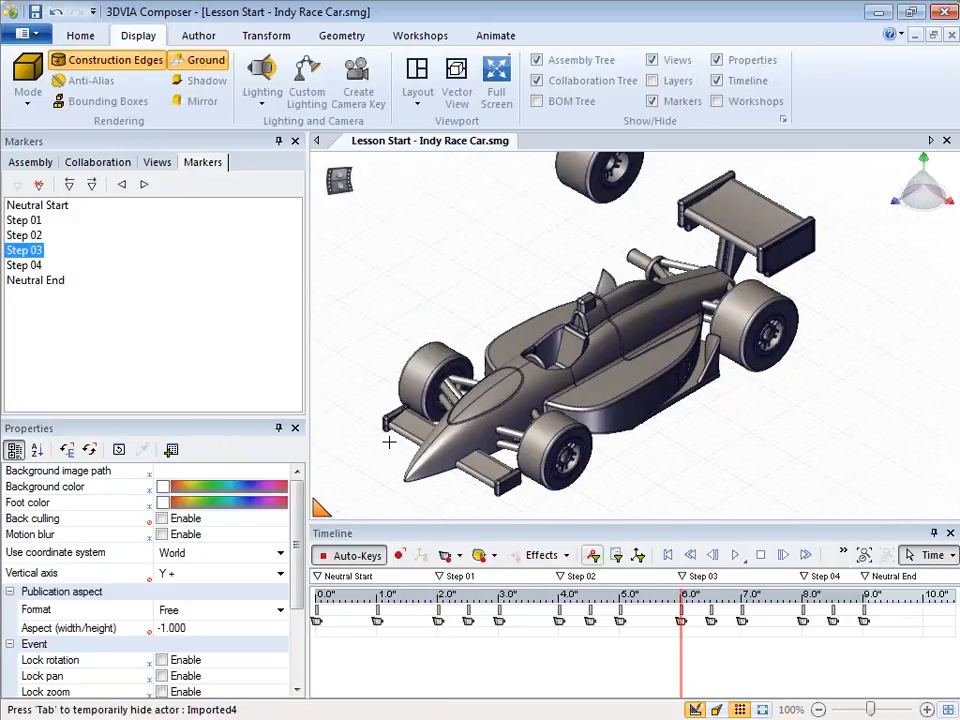
{"action": "left_click", "coordinate": [823, 577]}
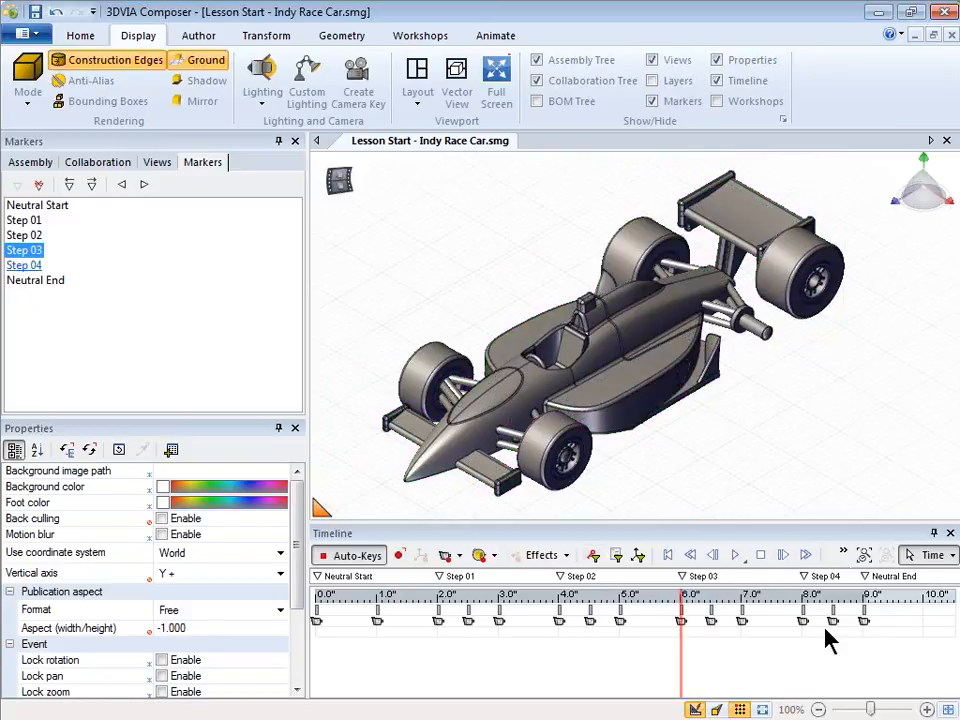
{"action": "left_click", "coordinate": [53, 208]}
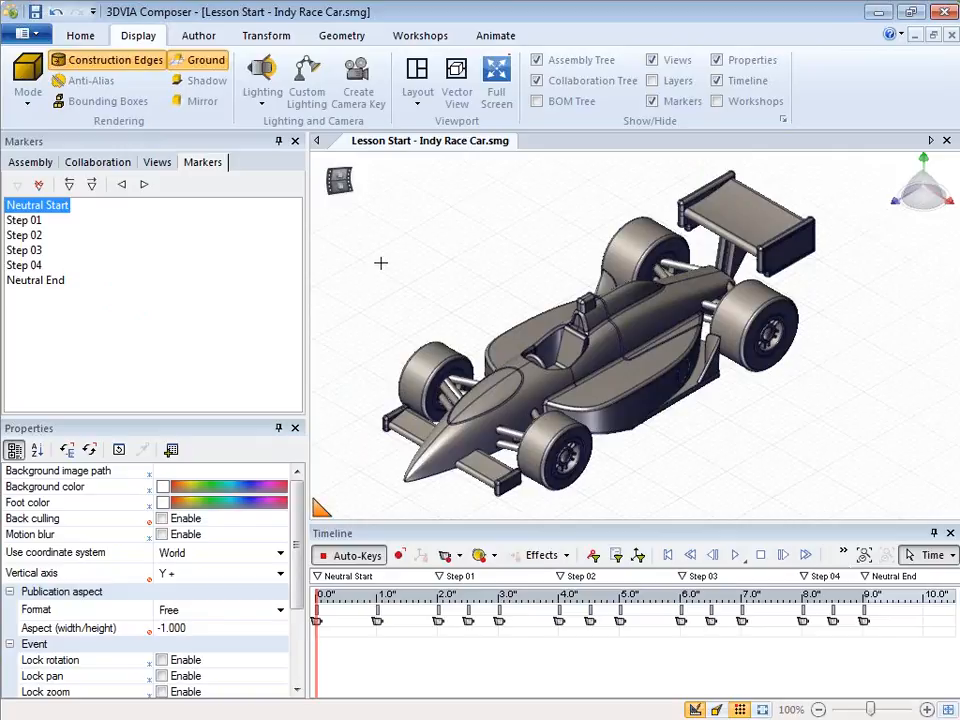
Step: Place one 2D text panel in the empty area above the race car's nose
{"action": "left_click", "coordinate": [199, 36]}
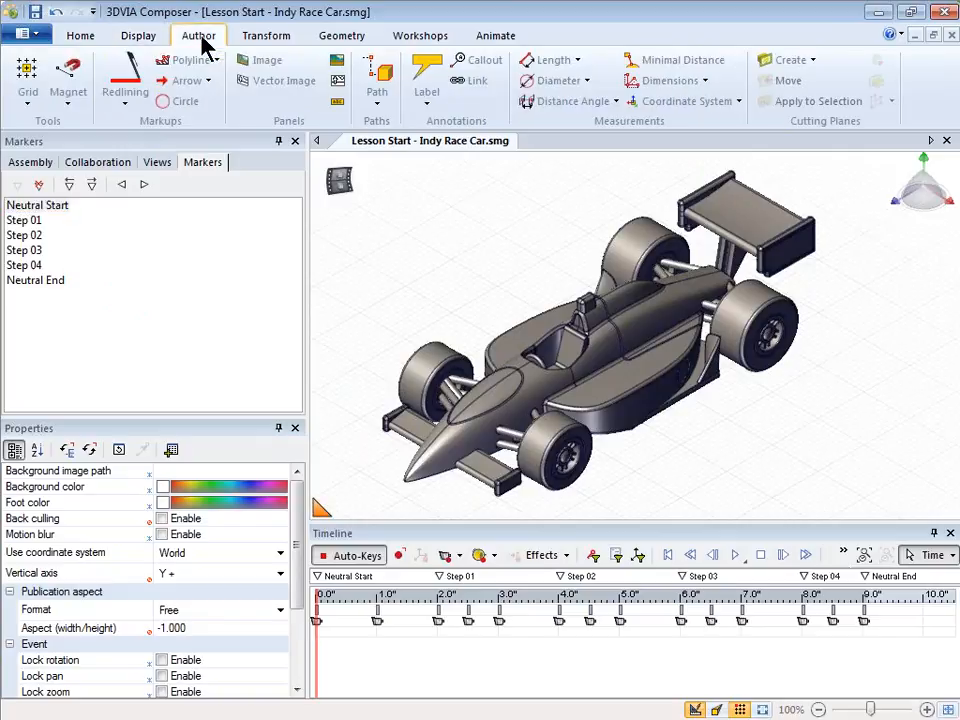
{"action": "left_click", "coordinate": [338, 104]}
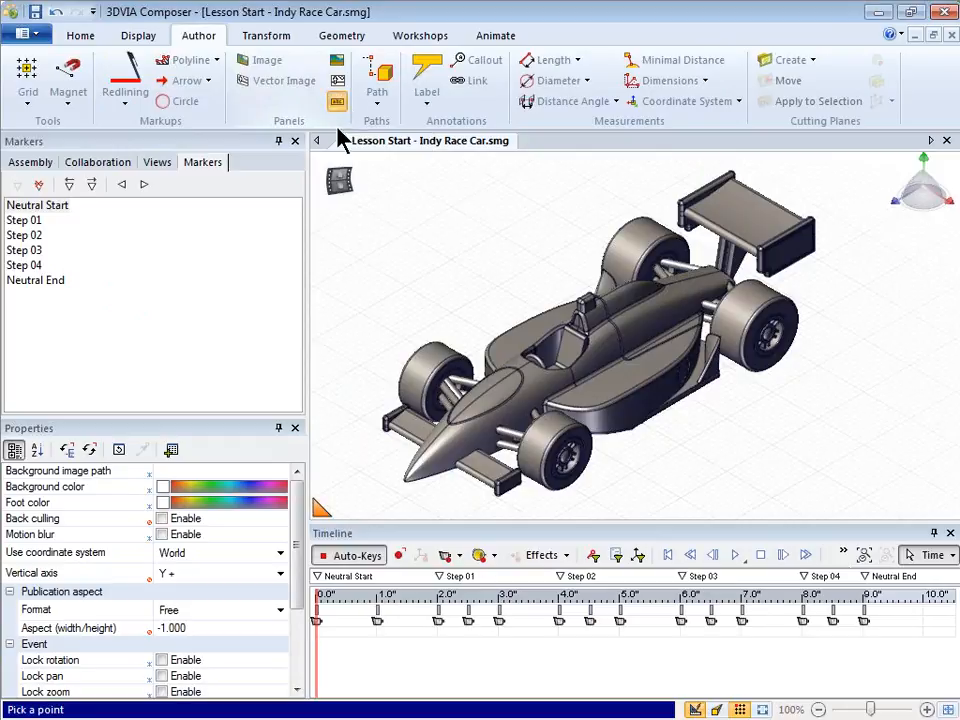
{"action": "left_click", "coordinate": [473, 287]}
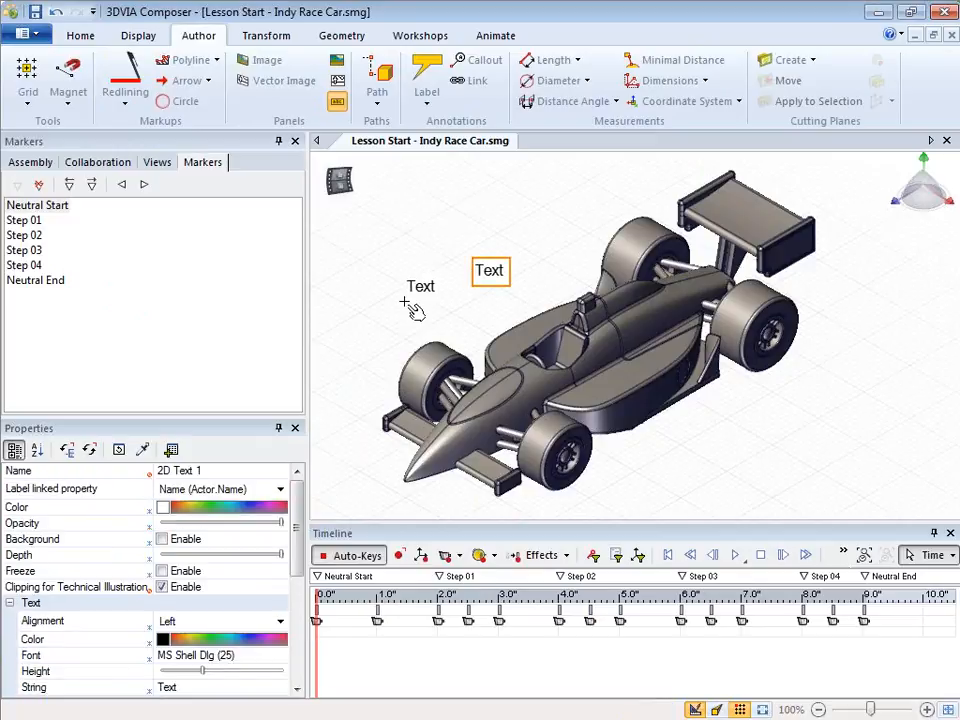
{"action": "key", "text": "Escape"}
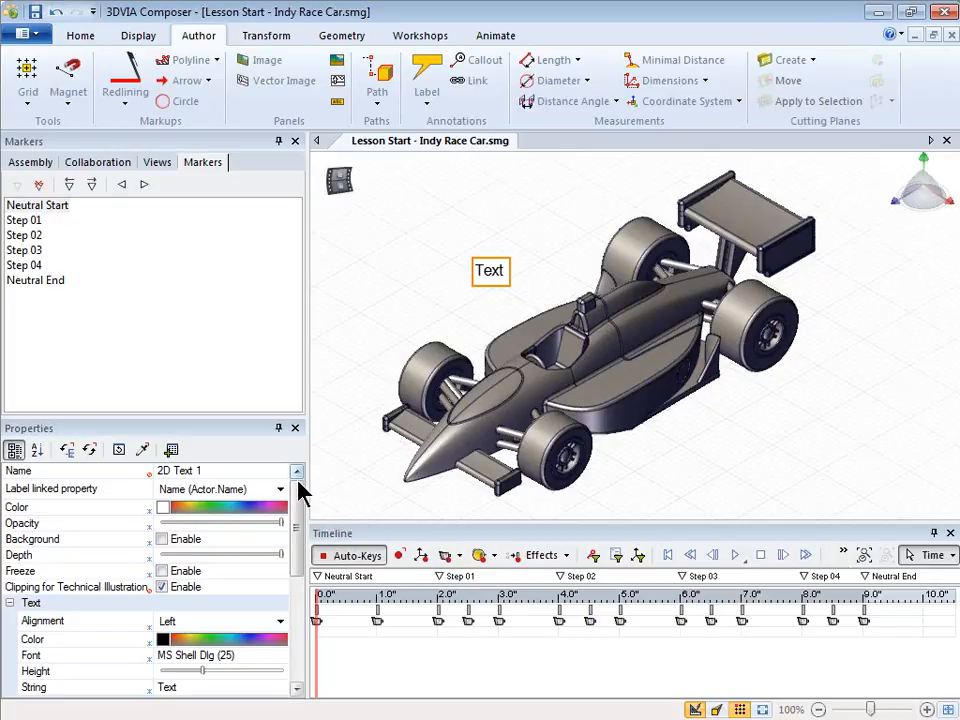
Step: Change the 2D text's string to Next
{"action": "left_click_drag", "start_coordinate": [299, 497], "coordinate": [303, 560]}
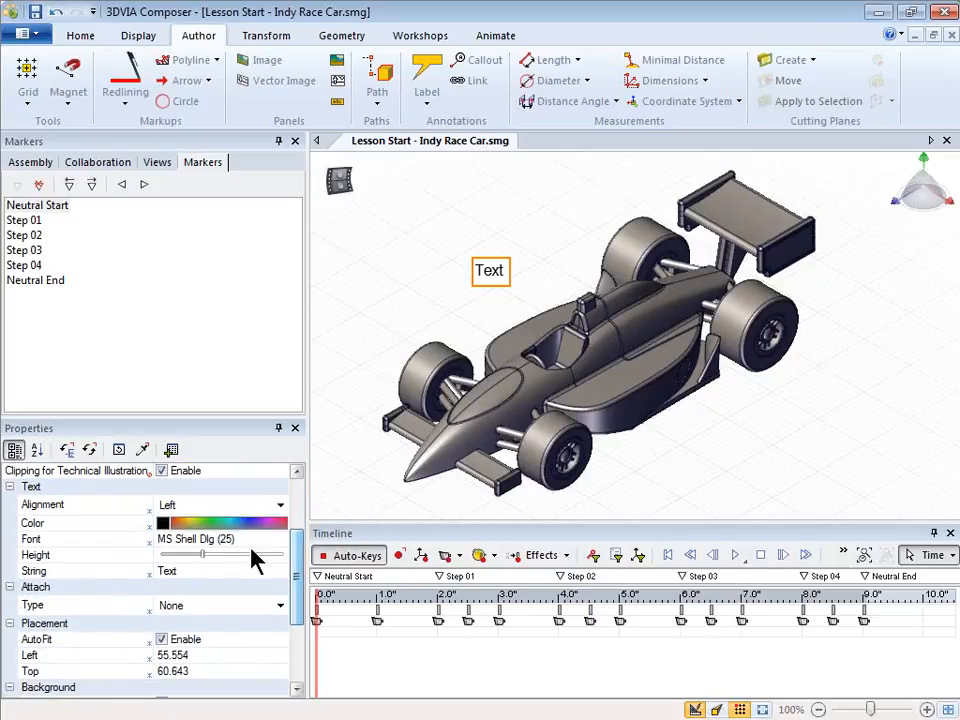
{"action": "left_click", "coordinate": [213, 567]}
{"action": "left_click", "coordinate": [141, 572]}
{"action": "type", "text": "Nex"}
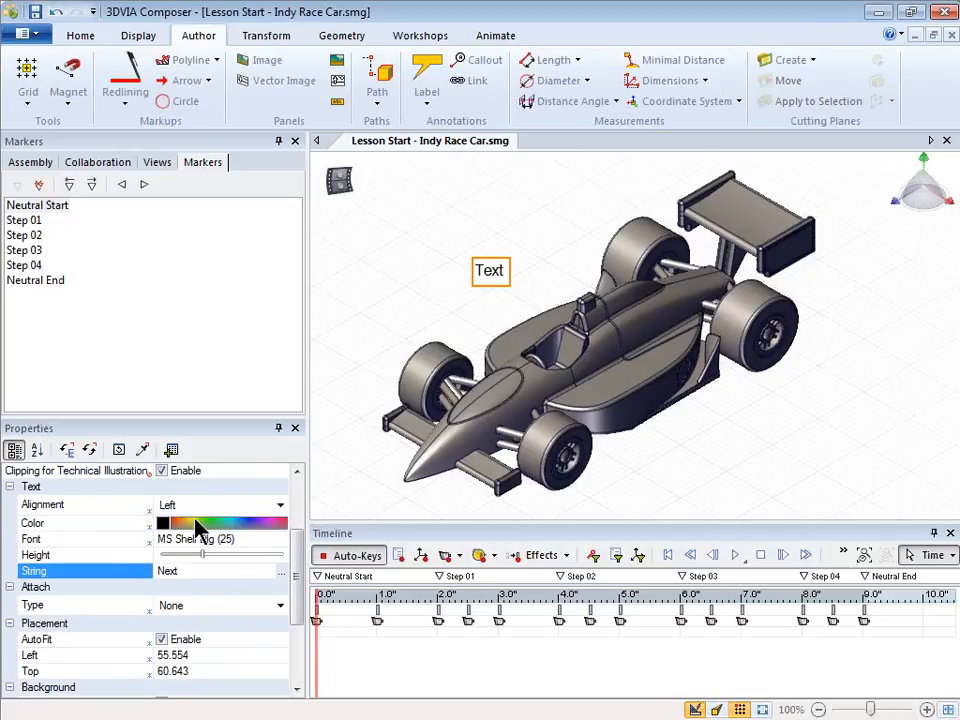
Step: Set the Next text's font to Modern No. 20, Bold, size 22
{"action": "left_click", "coordinate": [225, 538]}
{"action": "left_click", "coordinate": [283, 538]}
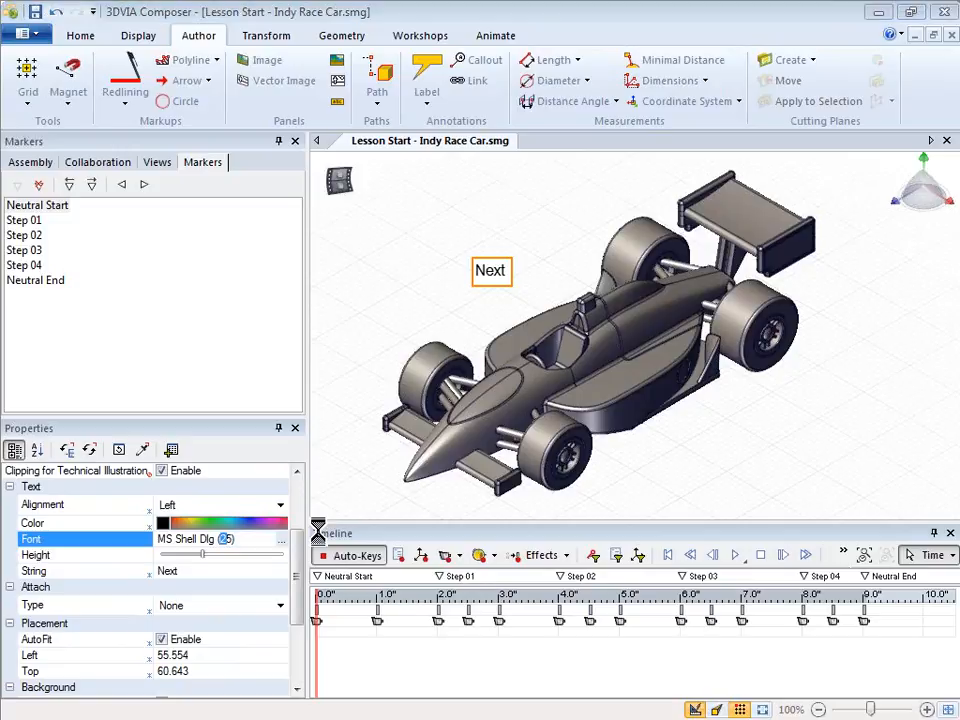
{"action": "left_click", "coordinate": [450, 312]}
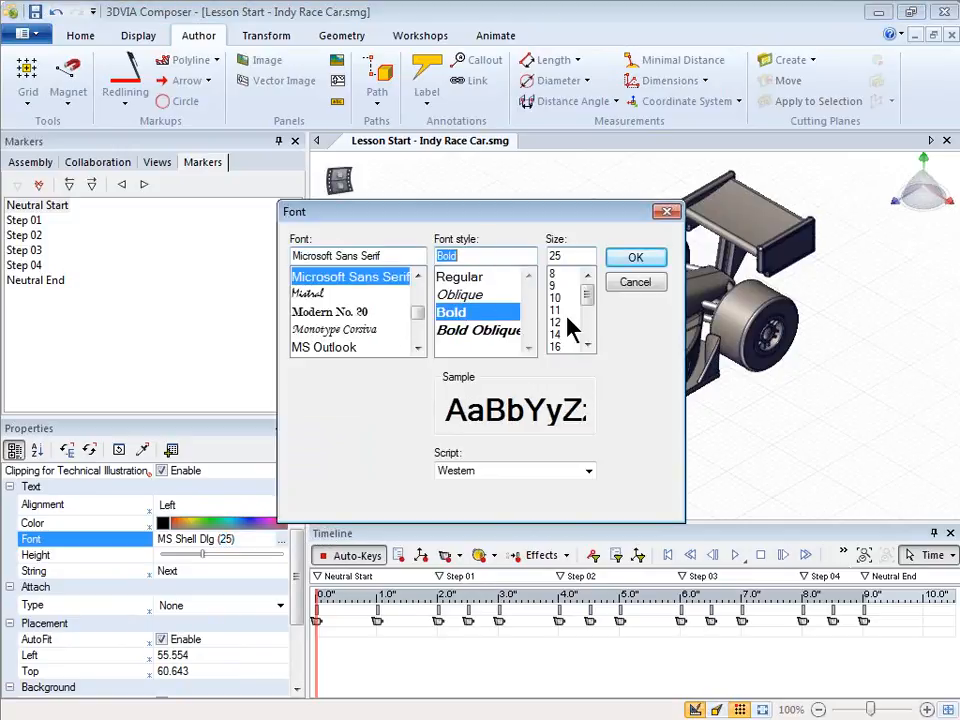
{"action": "left_click", "coordinate": [350, 312]}
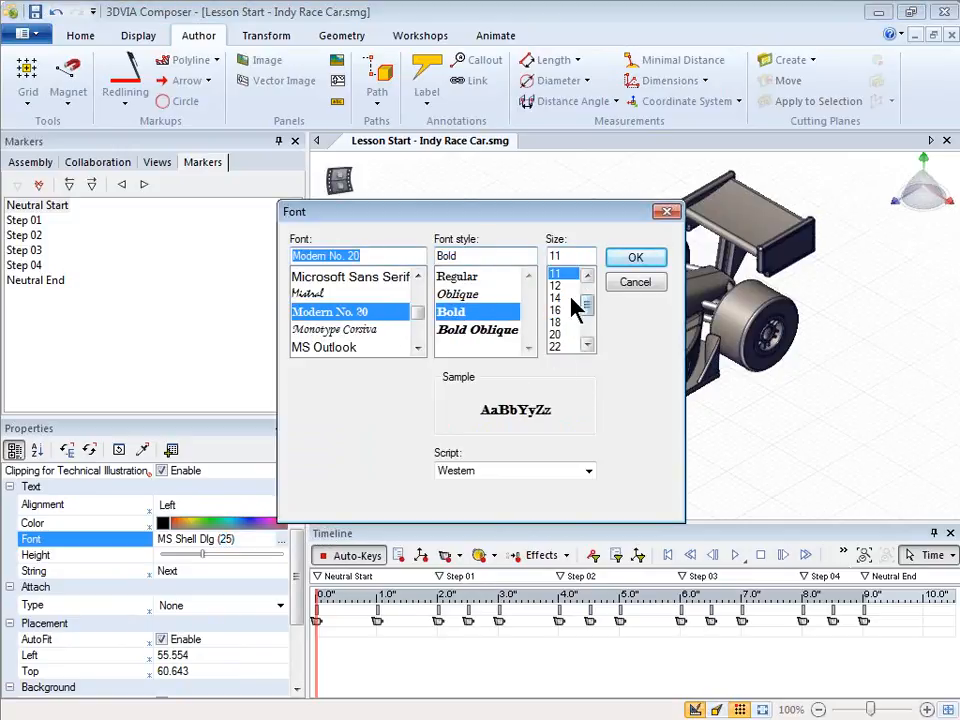
{"action": "left_click", "coordinate": [558, 346]}
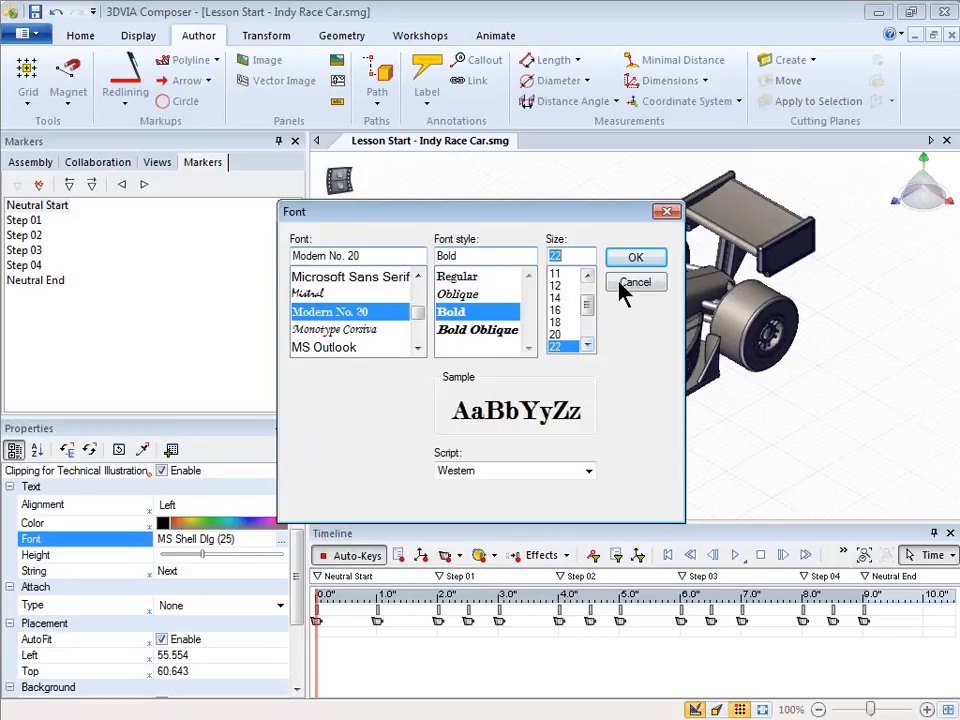
{"action": "left_click", "coordinate": [636, 260]}
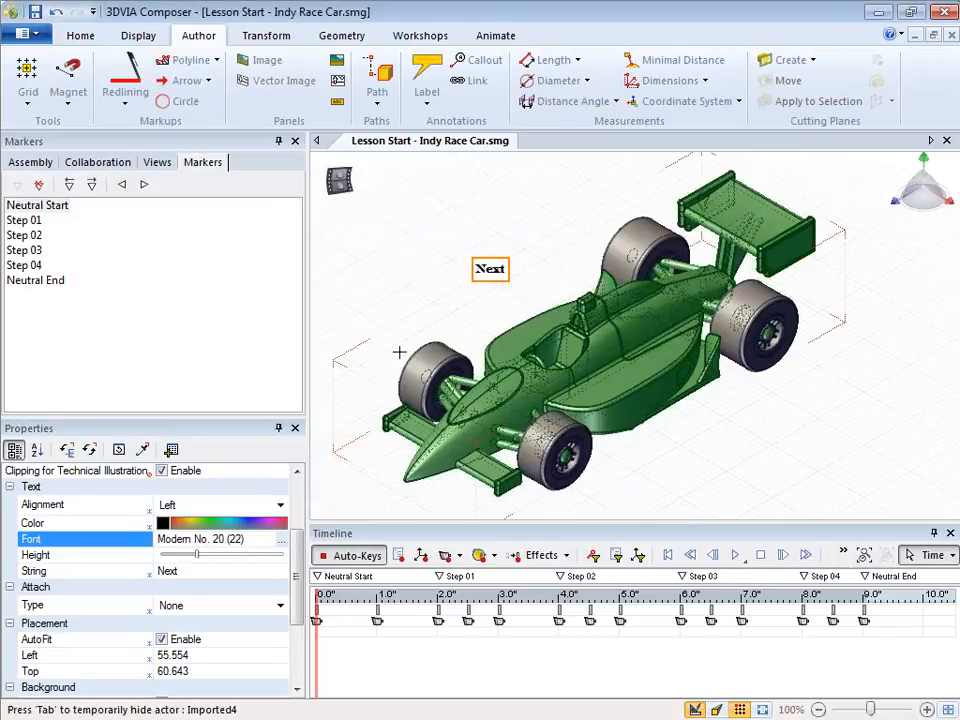
Step: Enlarge the Next text to size 48 and shift it slightly up and left, clear of the car
{"action": "left_click", "coordinate": [281, 538]}
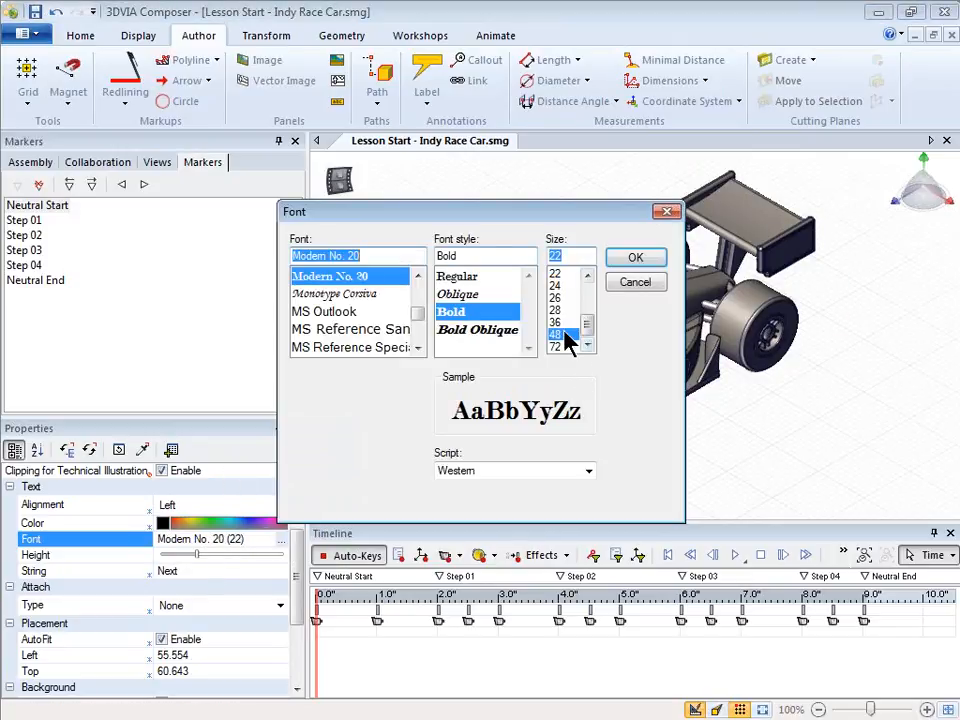
{"action": "left_click", "coordinate": [555, 334]}
{"action": "left_click", "coordinate": [635, 259]}
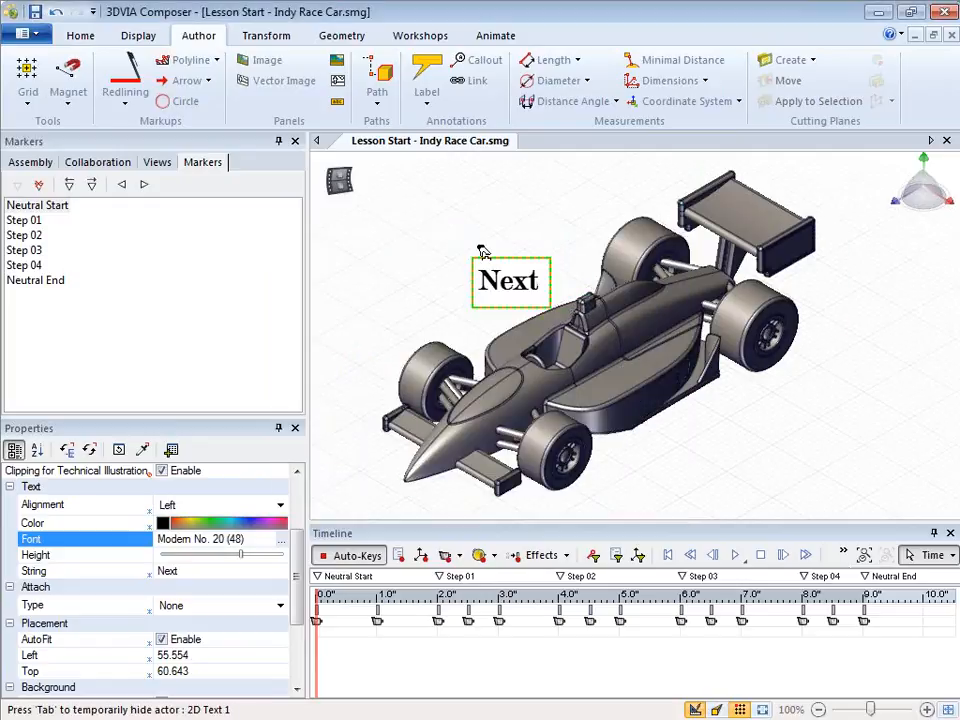
{"action": "mouse_move", "coordinate": [482, 251]}
{"action": "left_mouse_down"}
{"action": "mouse_move", "coordinate": [449, 229]}
{"action": "mouse_move", "coordinate": [473, 232]}
{"action": "left_mouse_up"}
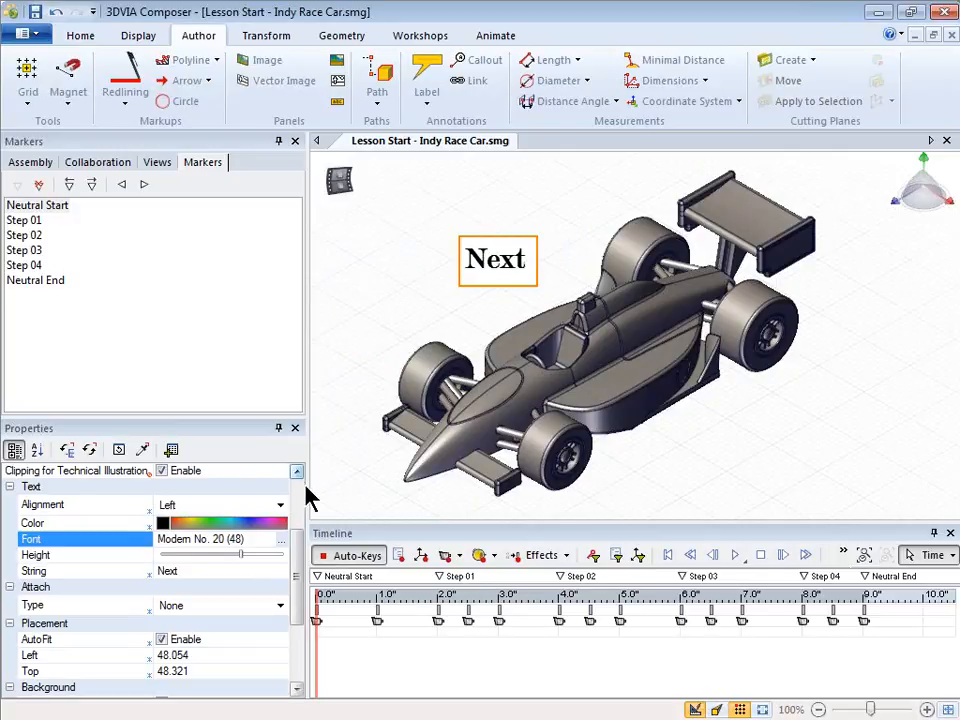
Step: Reselect the Next text, make the Properties pane taller and set the text's event pulse to 400 ms
{"action": "double_click", "coordinate": [475, 276]}
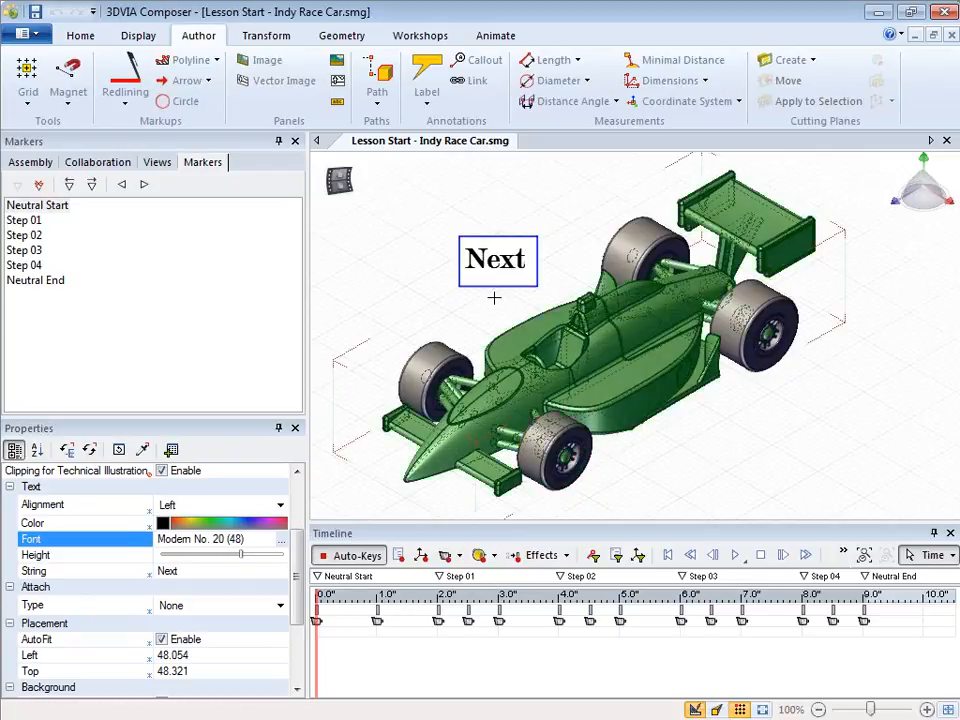
{"action": "left_click", "coordinate": [448, 219]}
{"action": "left_click", "coordinate": [464, 233]}
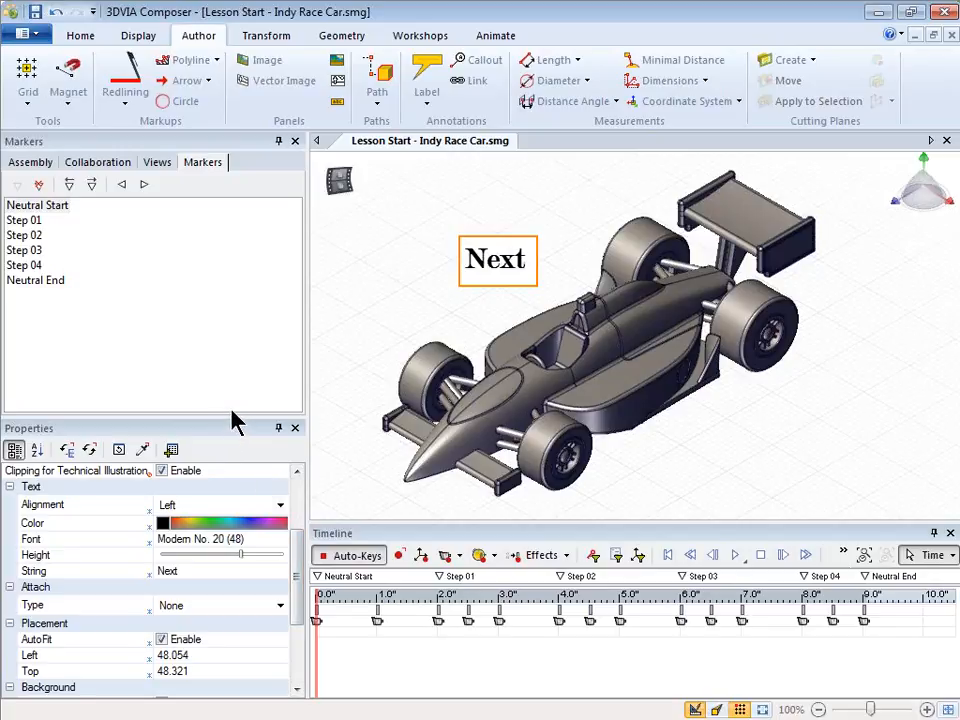
{"action": "left_click_drag", "start_coordinate": [231, 417], "coordinate": [238, 304]}
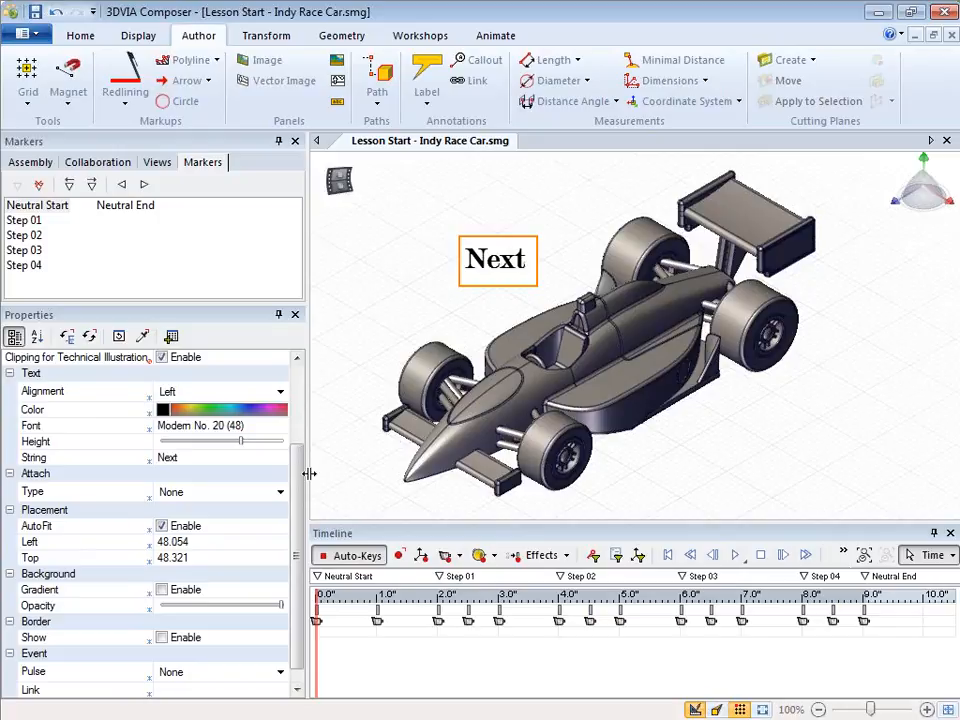
{"action": "scroll", "coordinate": [299, 470], "scroll_direction": "down", "scroll_amount": 1}
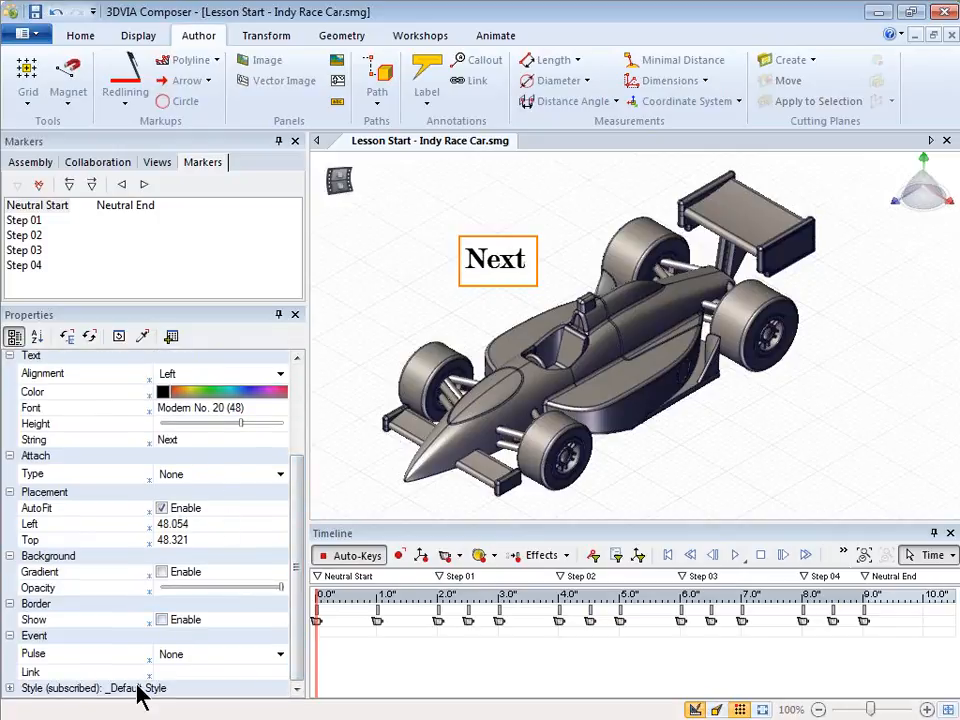
{"action": "left_click", "coordinate": [281, 655]}
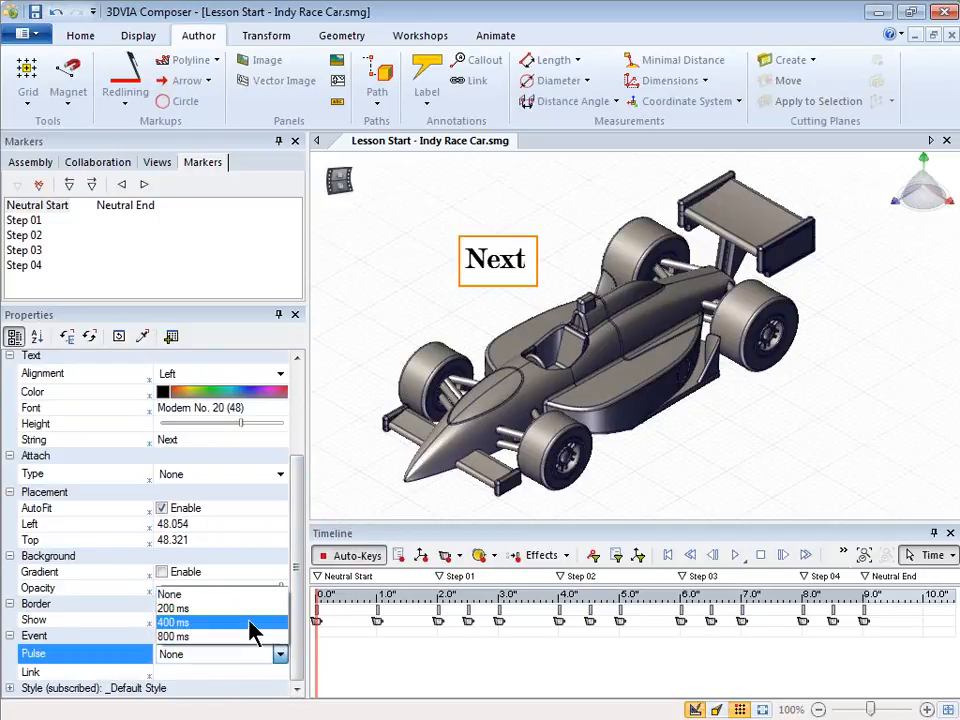
{"action": "left_click", "coordinate": [252, 623]}
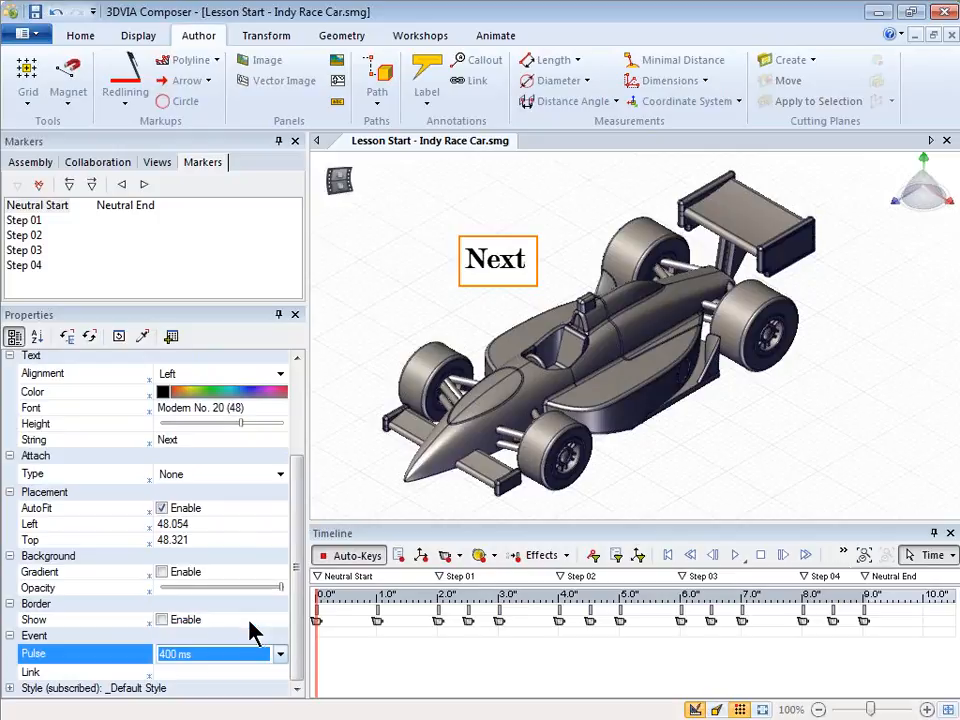
{"action": "left_click", "coordinate": [257, 674]}
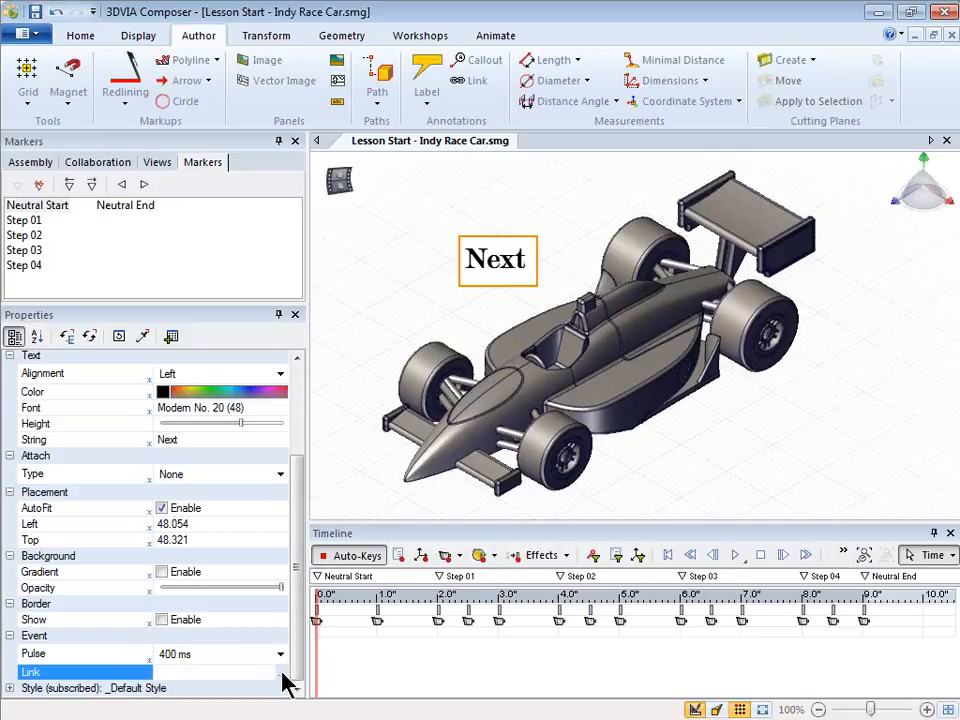
{"action": "left_click", "coordinate": [284, 677]}
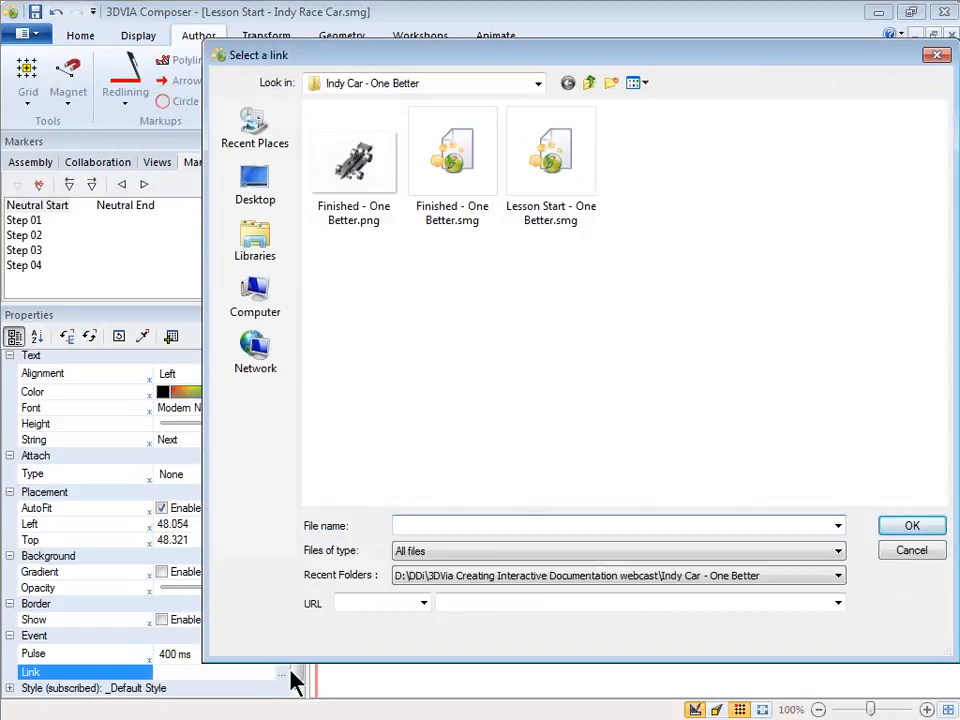
{"action": "left_click", "coordinate": [936, 57]}
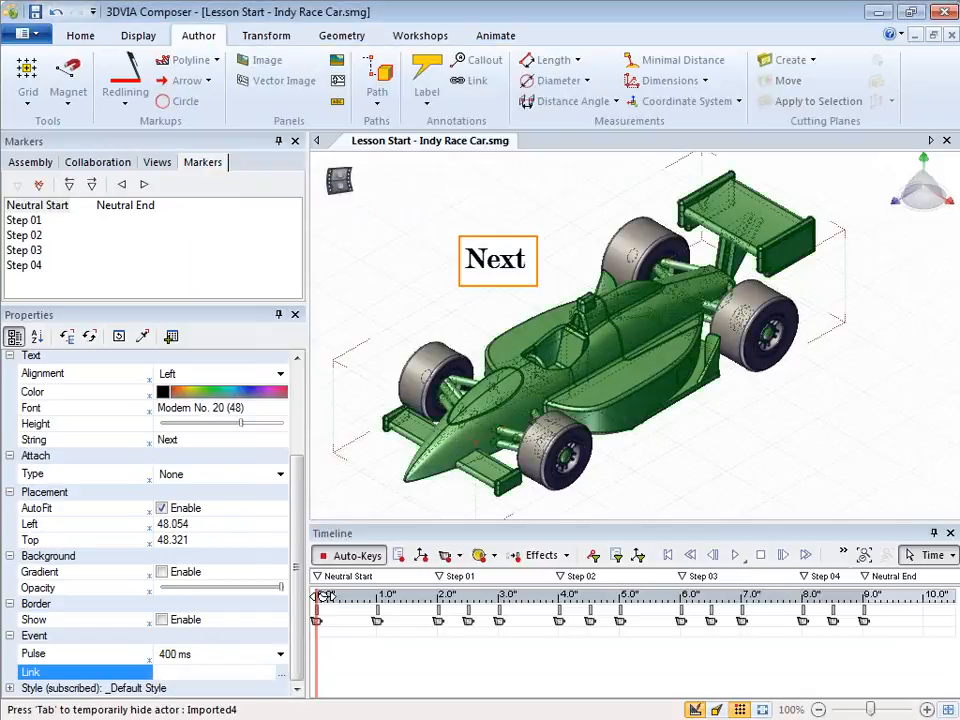
Step: Link the Next text to the playmarkersequence:// action with the Neutral Start marker, giving playmarkersequence://Neutral Start
{"action": "left_click", "coordinate": [282, 674]}
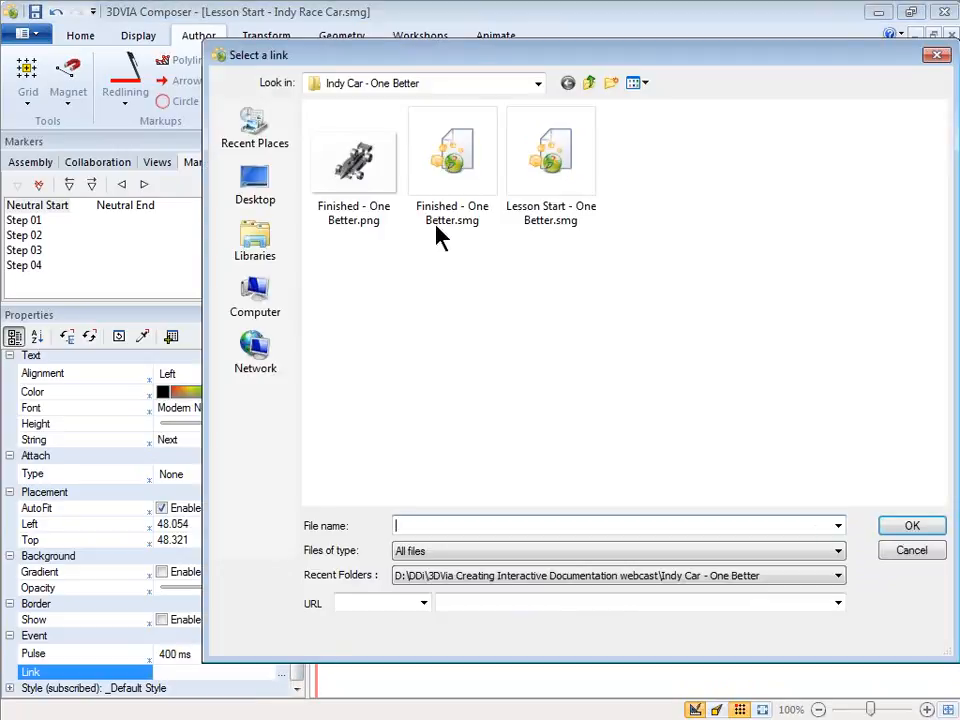
{"action": "left_click_drag", "start_coordinate": [574, 58], "coordinate": [492, 44]}
{"action": "left_click", "coordinate": [341, 590]}
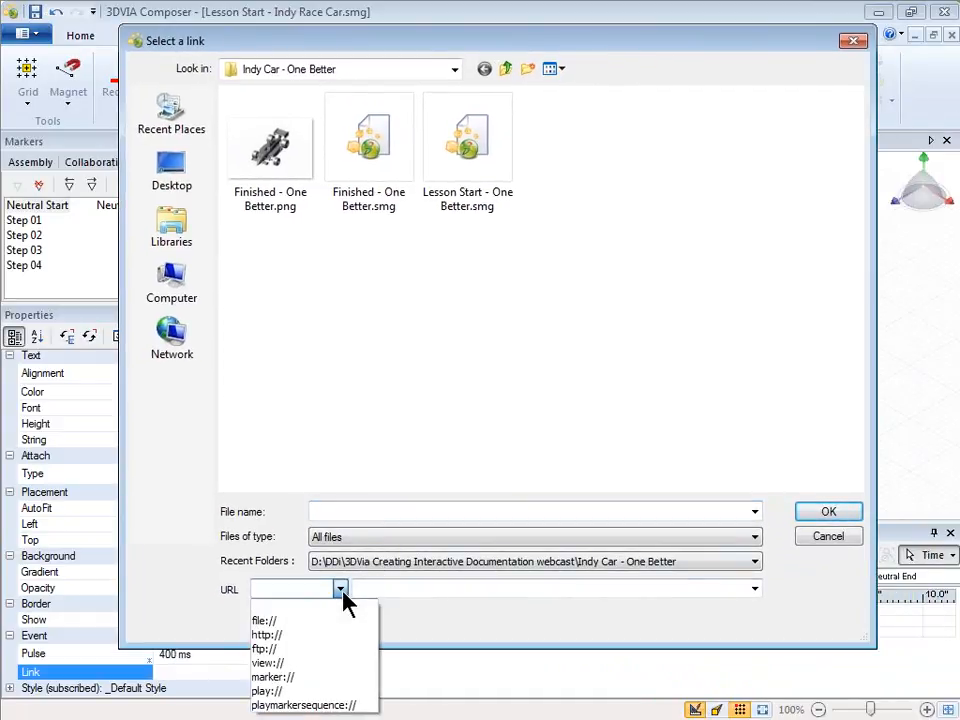
{"action": "left_click", "coordinate": [310, 705]}
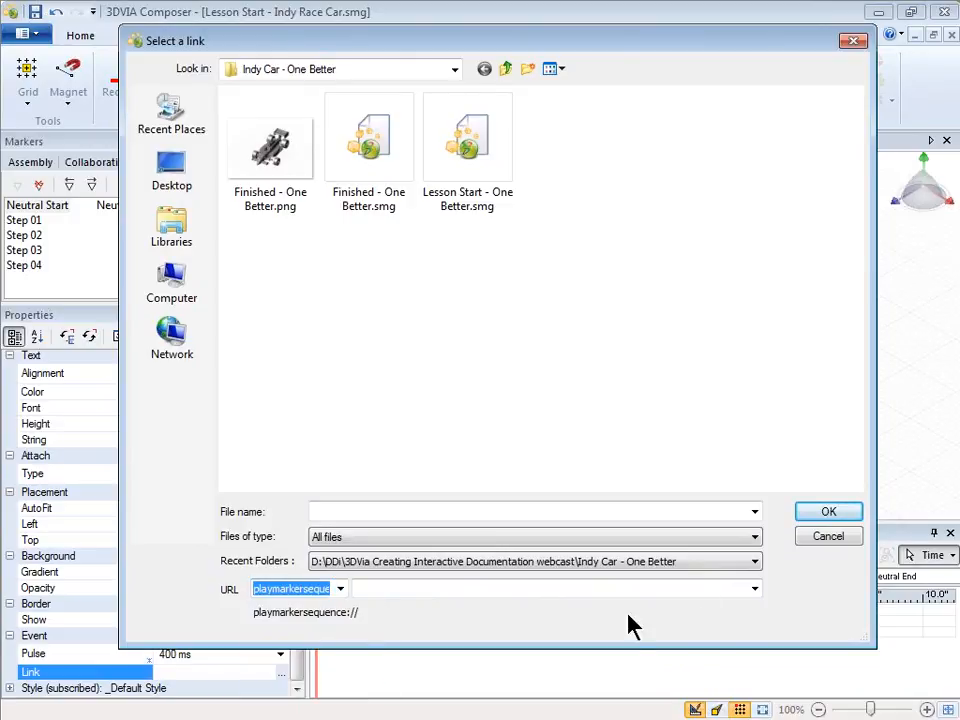
{"action": "left_click", "coordinate": [755, 590]}
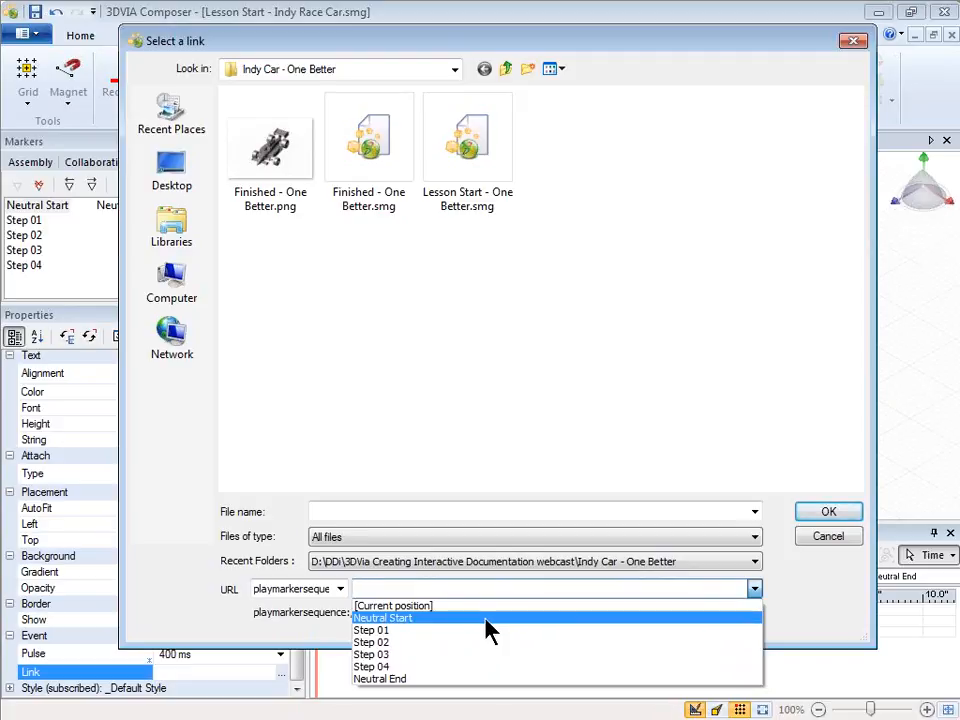
{"action": "left_click", "coordinate": [370, 619]}
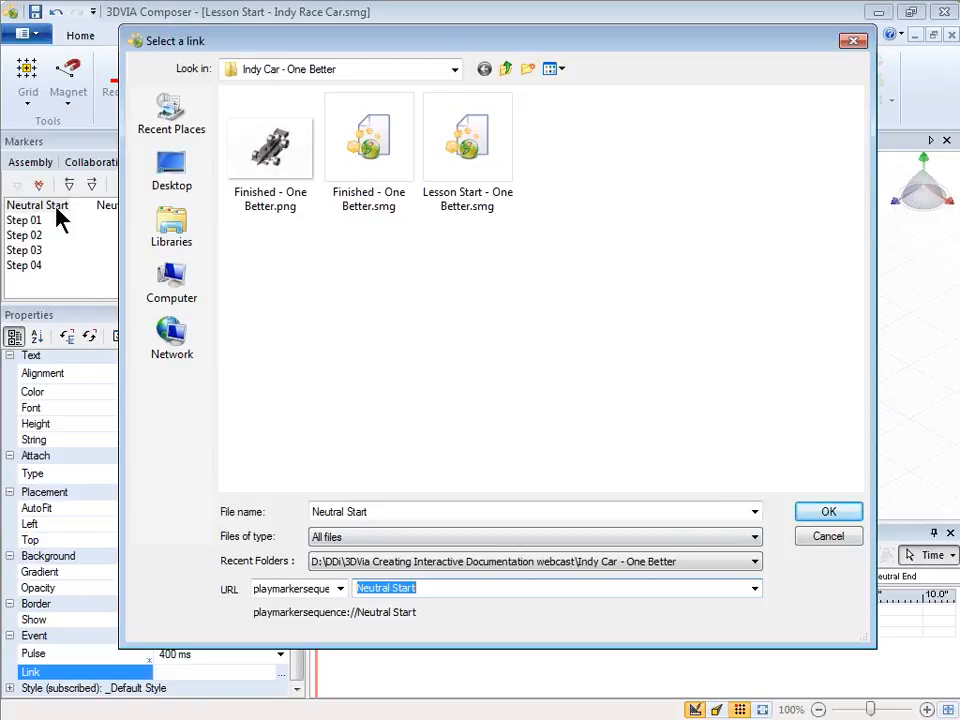
{"action": "left_click", "coordinate": [828, 512]}
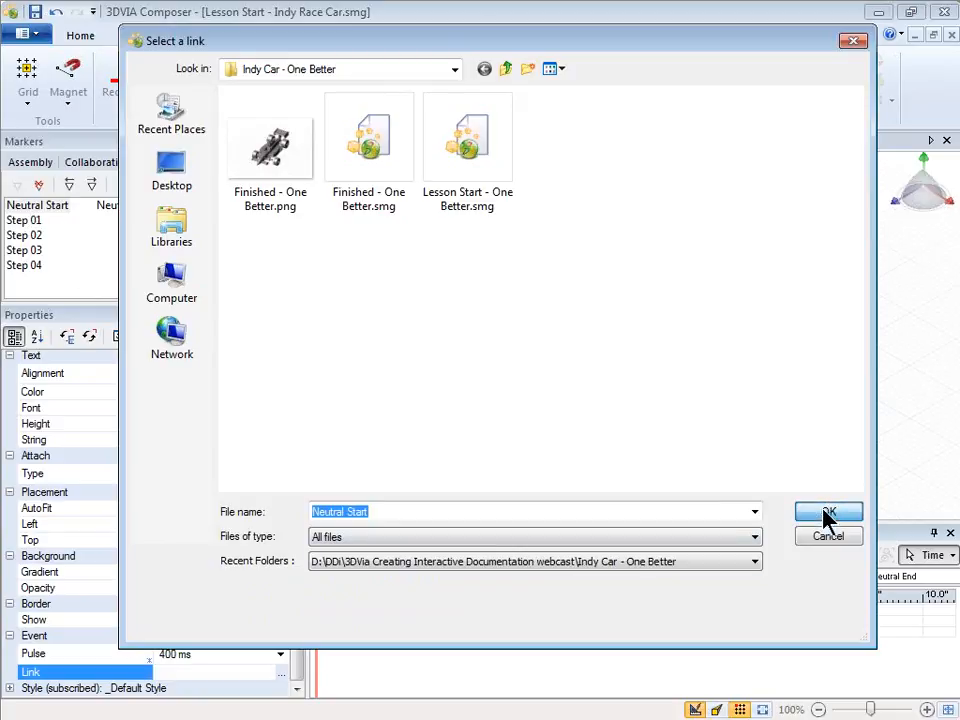
{"action": "left_click", "coordinate": [828, 512]}
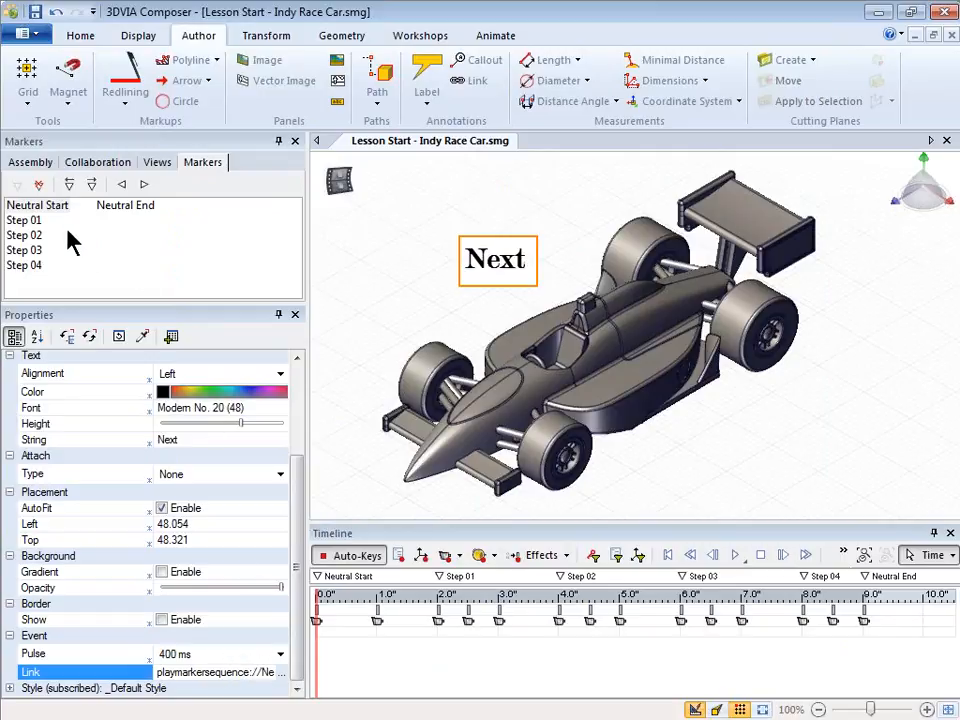
Step: At the Step 01 marker, link the Next text to playmarkersequence://Step 01
{"action": "left_click", "coordinate": [28, 222]}
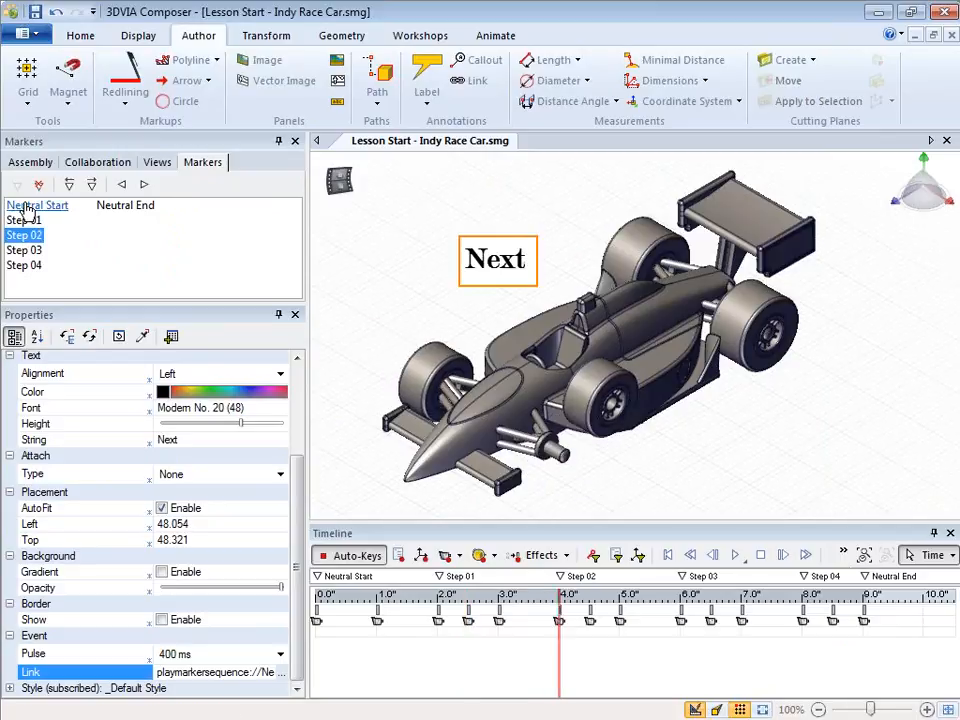
{"action": "left_click", "coordinate": [28, 207]}
{"action": "left_click", "coordinate": [28, 218]}
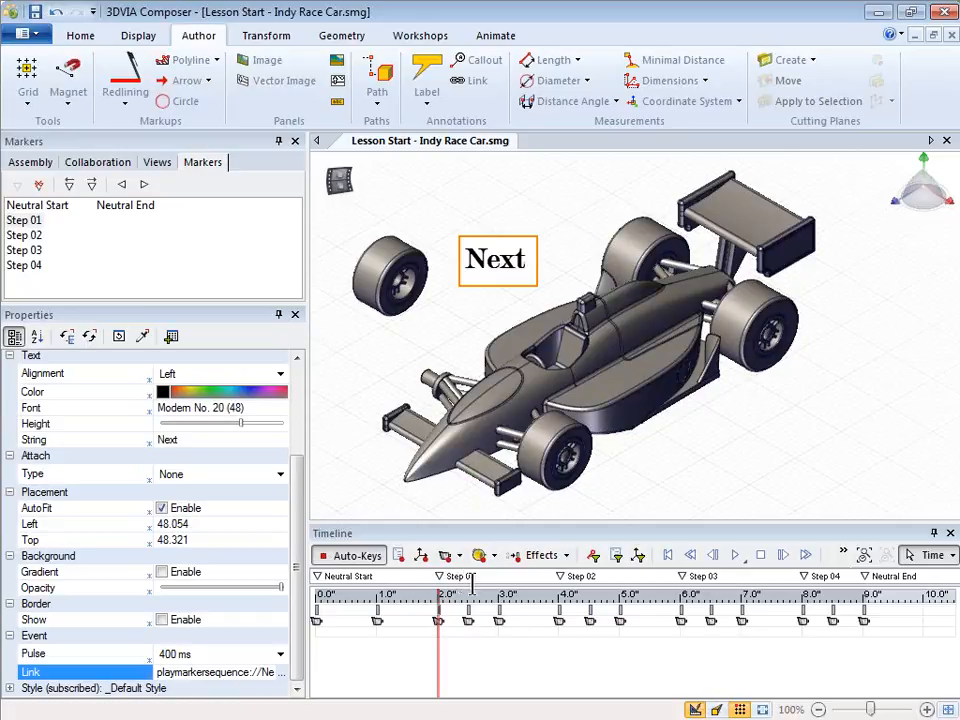
{"action": "left_click", "coordinate": [283, 673]}
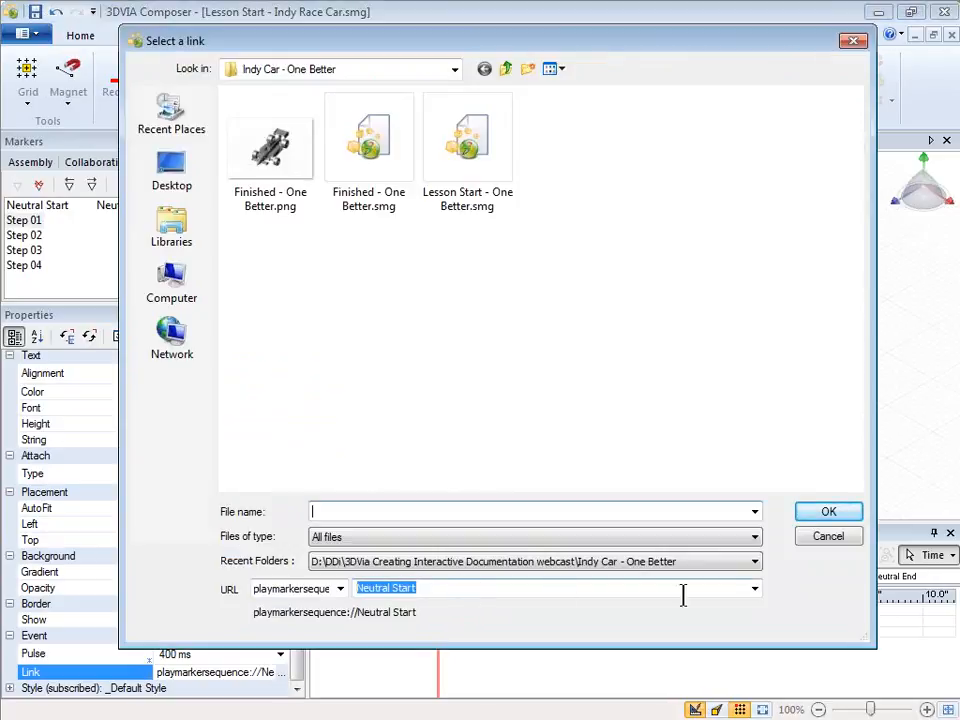
{"action": "left_click", "coordinate": [754, 589]}
{"action": "left_click", "coordinate": [722, 630]}
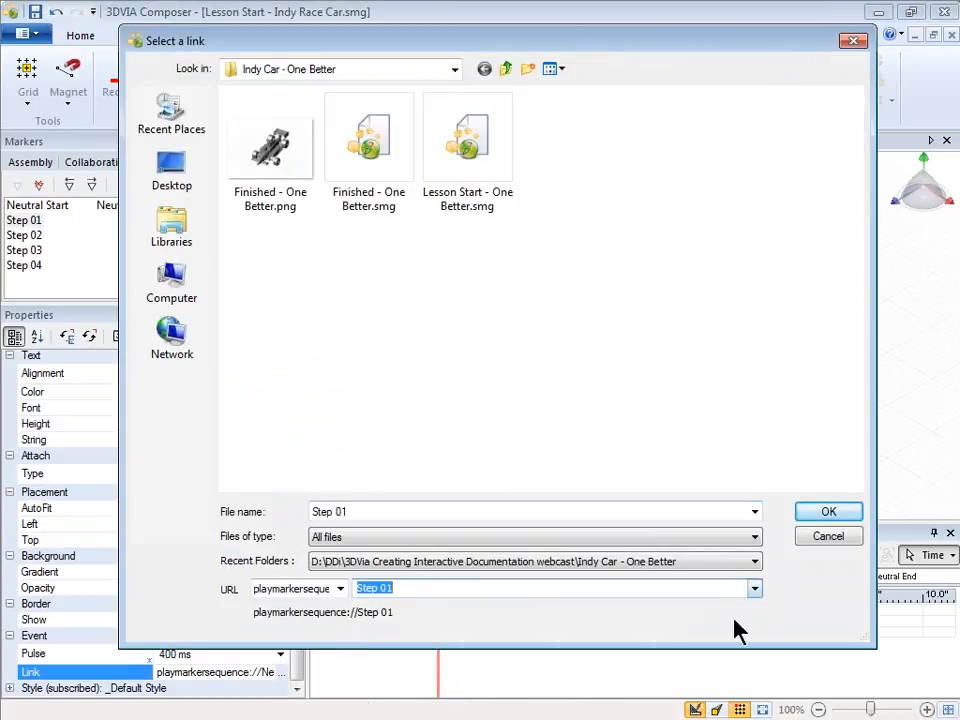
{"action": "left_click", "coordinate": [826, 512]}
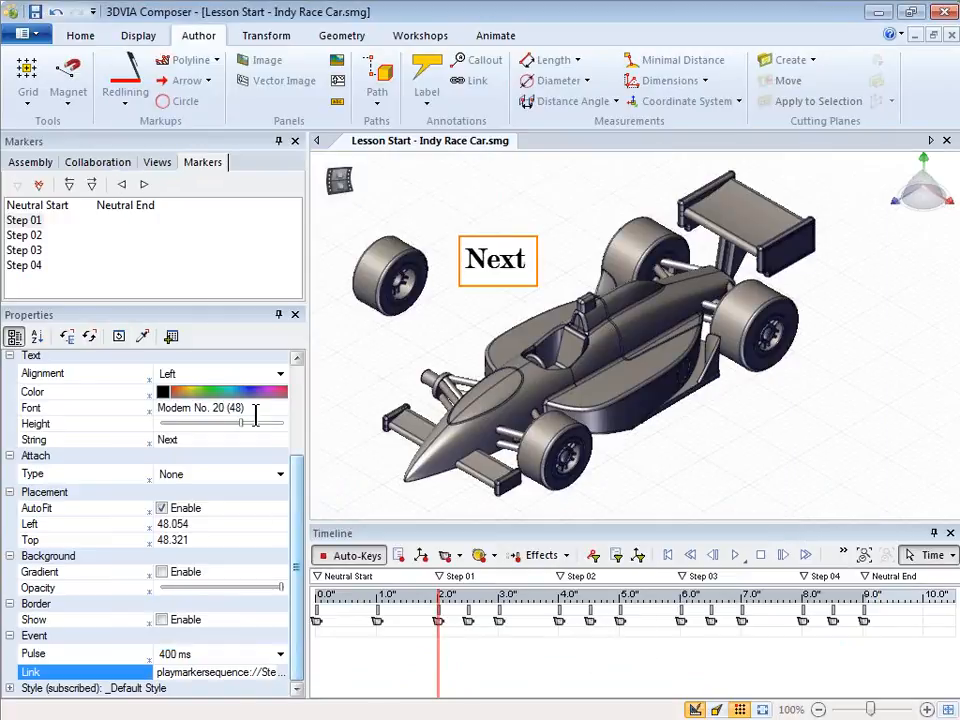
Step: At the Step 02 marker, link the Next text to playmarkersequence://Step 02
{"action": "left_click", "coordinate": [36, 236]}
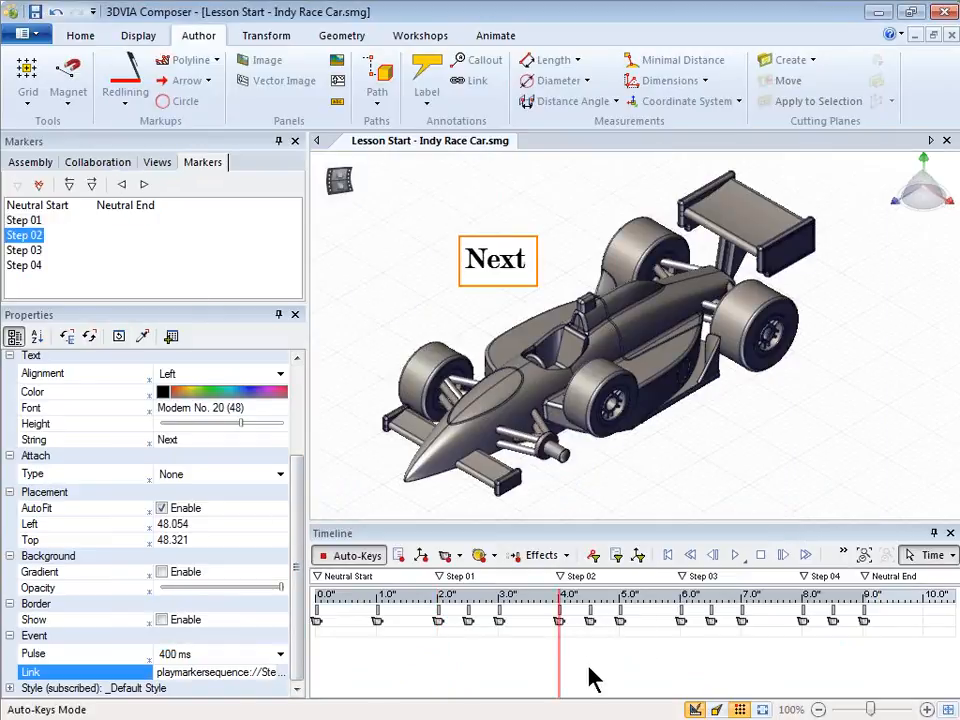
{"action": "left_click", "coordinate": [286, 674]}
{"action": "left_click", "coordinate": [754, 588]}
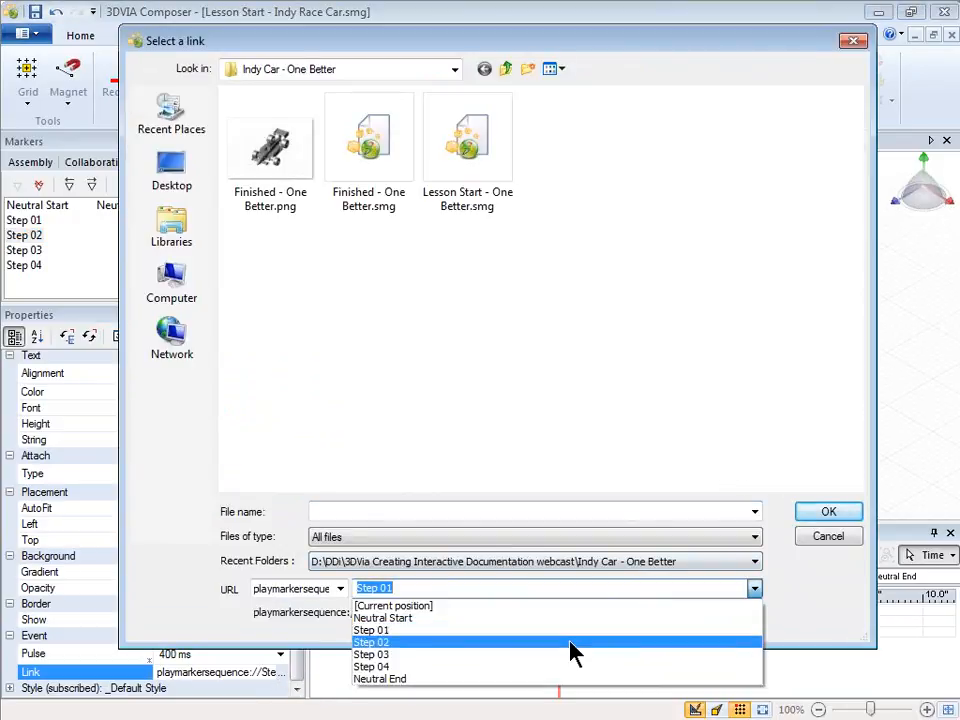
{"action": "left_click", "coordinate": [572, 643]}
{"action": "left_click", "coordinate": [812, 514]}
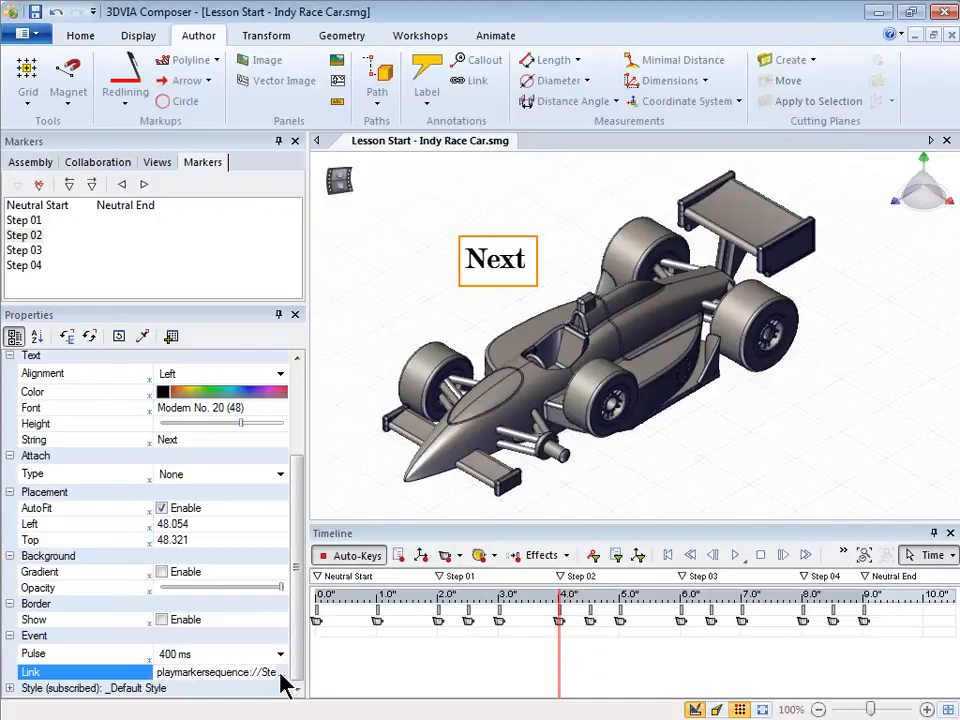
Step: At the Step 03 marker, link the Next text to playmarkersequence://Step 03
{"action": "left_click", "coordinate": [25, 250]}
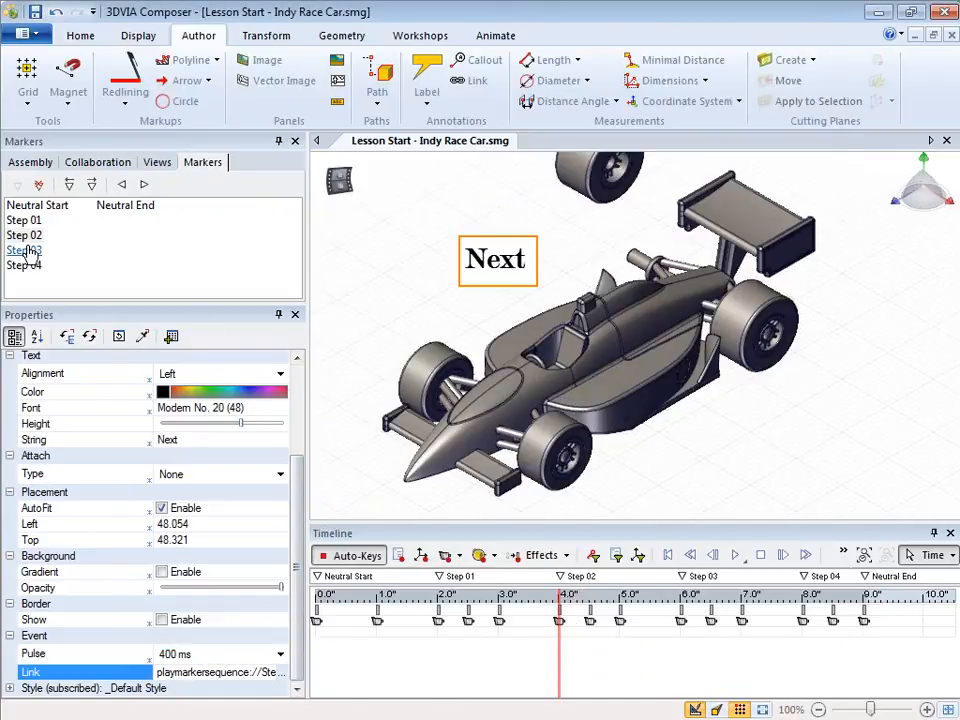
{"action": "left_click", "coordinate": [285, 672]}
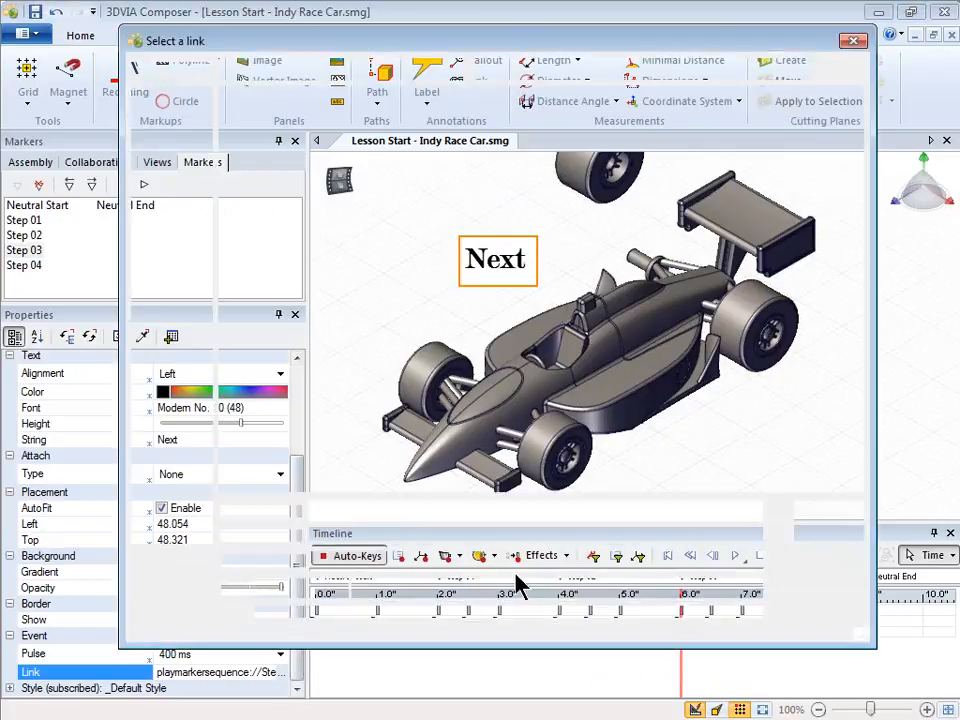
{"action": "left_click", "coordinate": [755, 589]}
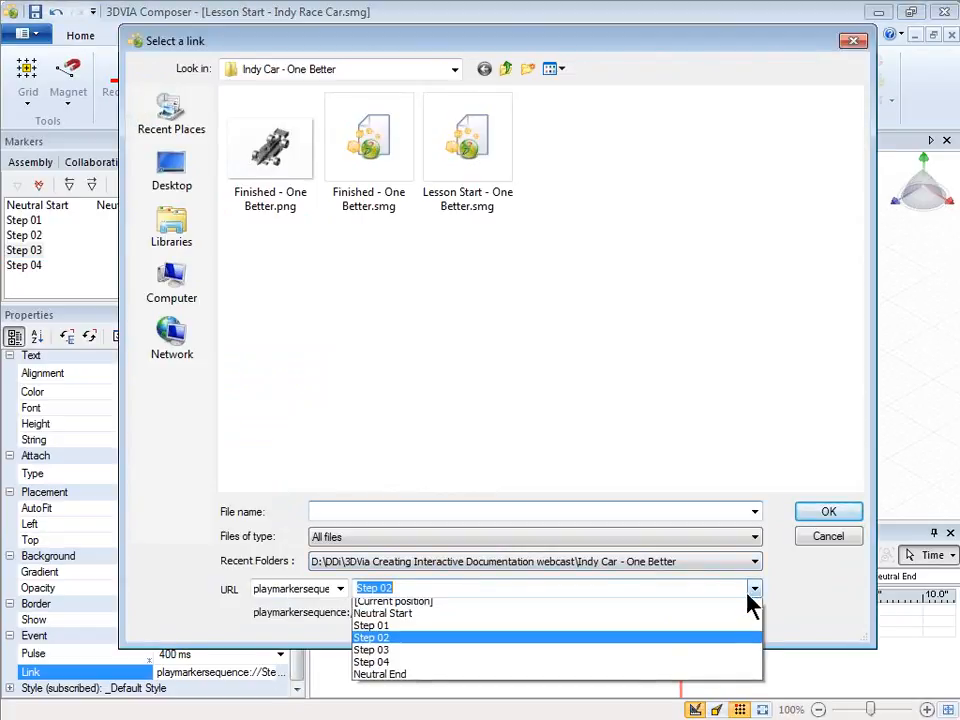
{"action": "left_click", "coordinate": [611, 654]}
{"action": "left_click", "coordinate": [826, 512]}
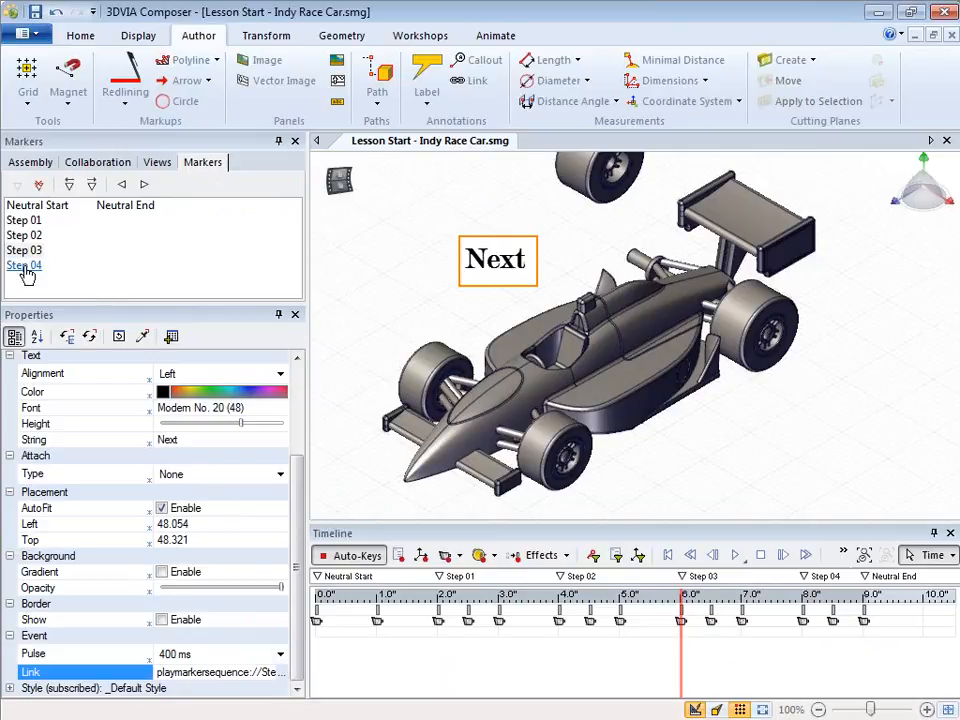
Step: At the Step 04 marker, link the Next text to playmarkersequence://Step 04
{"action": "left_click", "coordinate": [25, 267]}
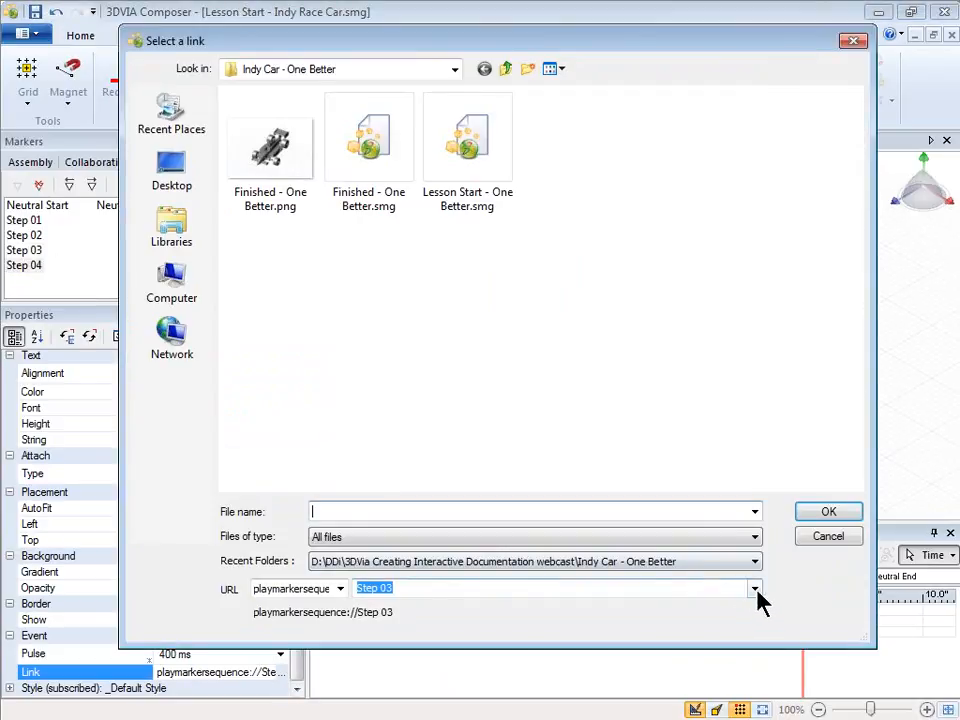
{"action": "left_click", "coordinate": [754, 589]}
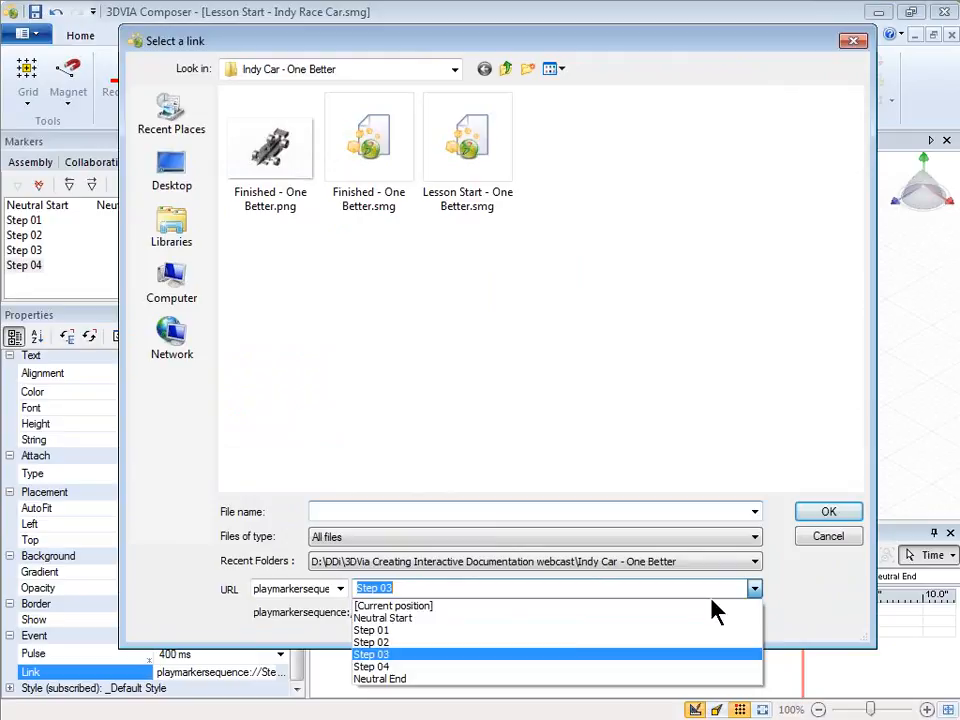
{"action": "left_click", "coordinate": [489, 668]}
{"action": "key", "text": "Return"}
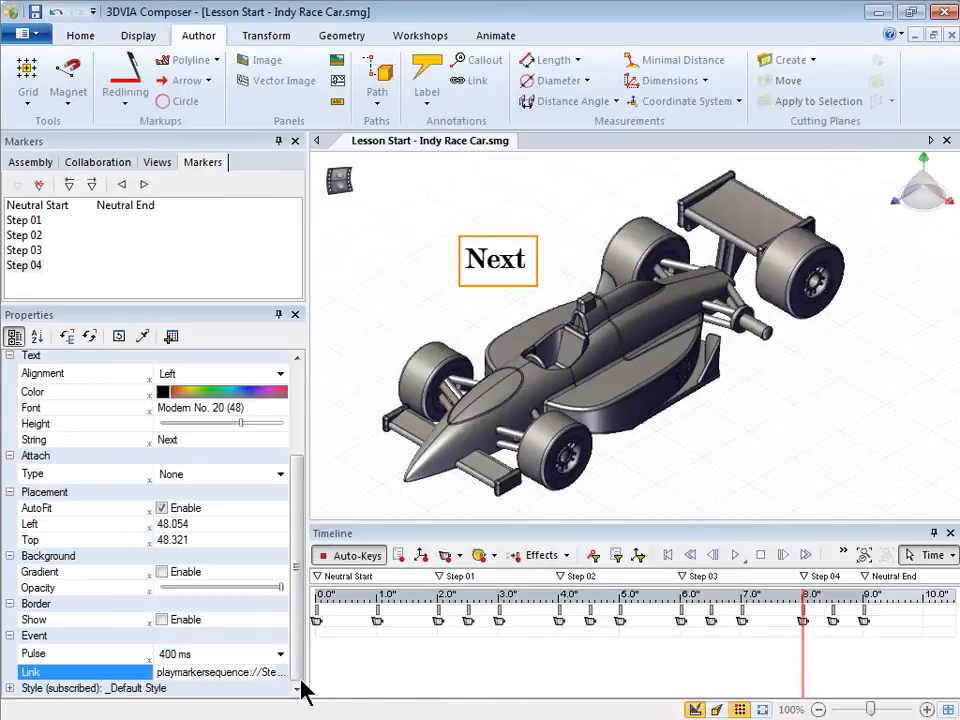
Step: At the Neutral End marker, link the Next text to playmarkersequence://Neutral End
{"action": "left_click", "coordinate": [138, 215]}
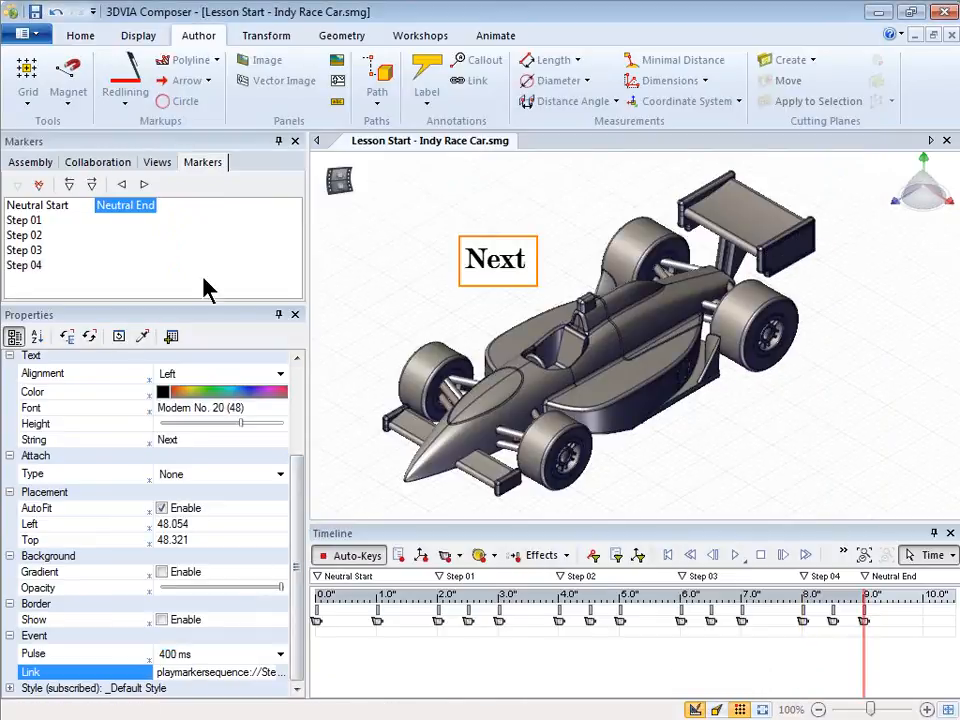
{"action": "left_click", "coordinate": [283, 672]}
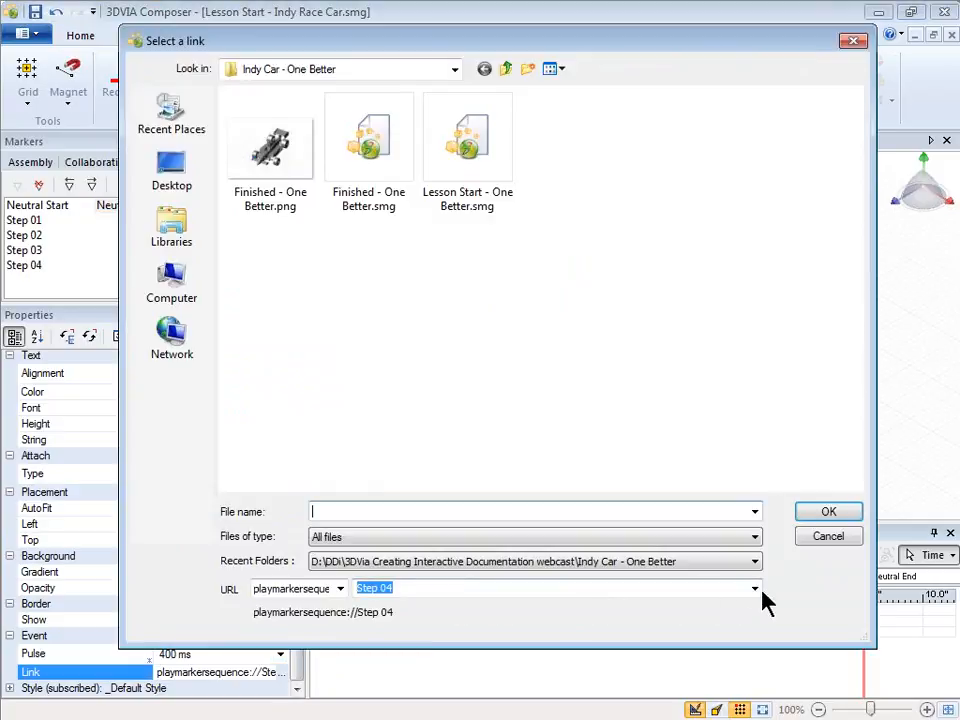
{"action": "left_click", "coordinate": [756, 592]}
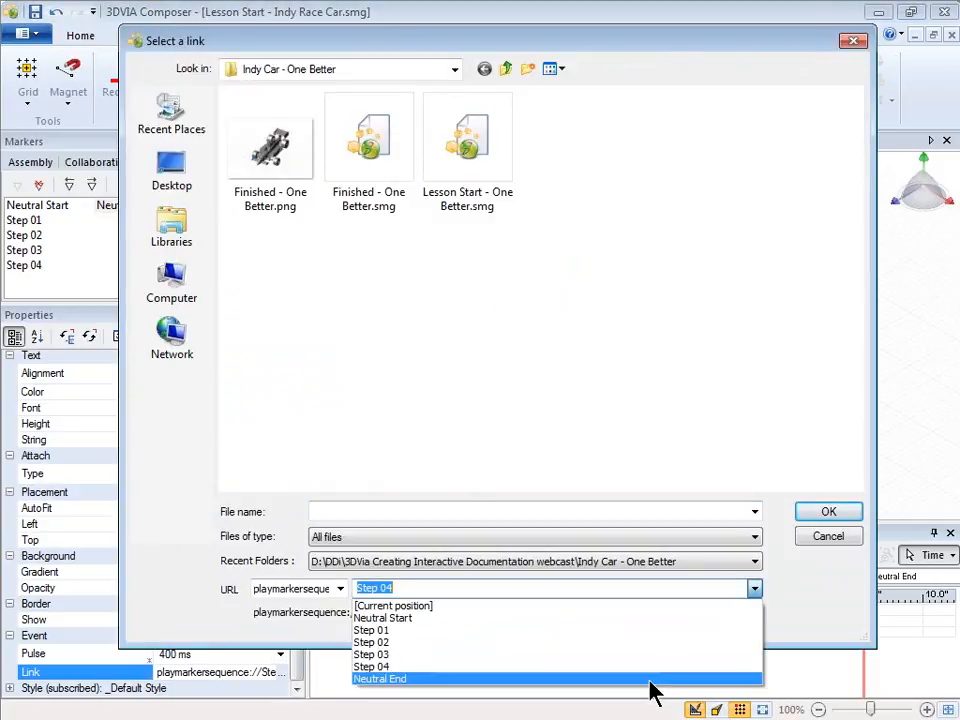
{"action": "left_click", "coordinate": [706, 675]}
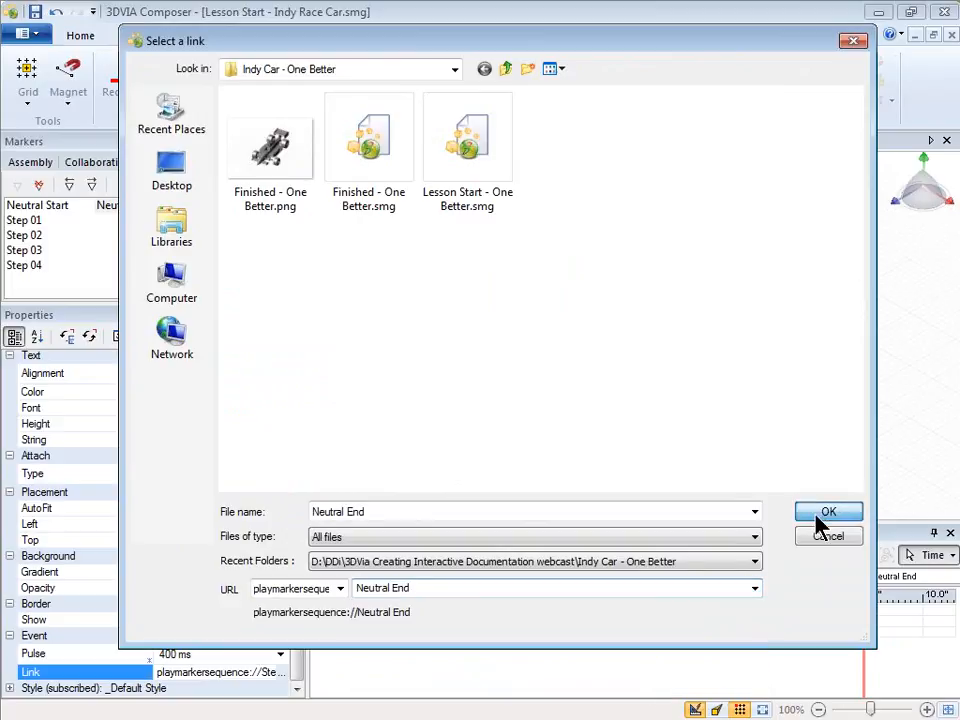
{"action": "left_click", "coordinate": [822, 516]}
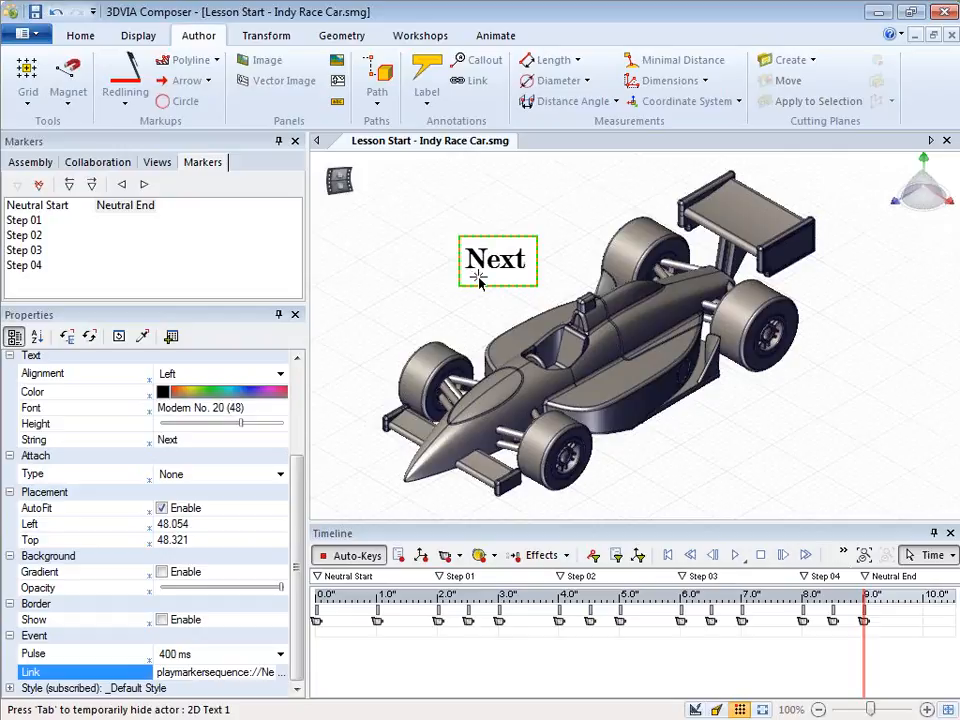
Step: Rewind the animation, test the Next text by playing through the marker sequences, and return to the animation's start
{"action": "left_click", "coordinate": [669, 556]}
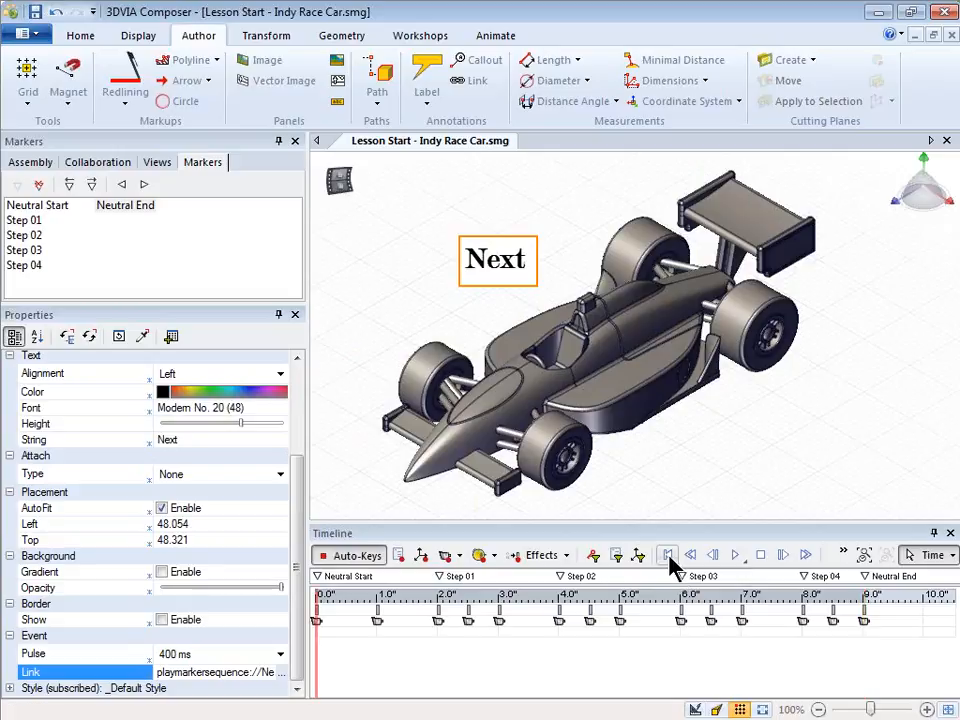
{"action": "left_click", "coordinate": [489, 281]}
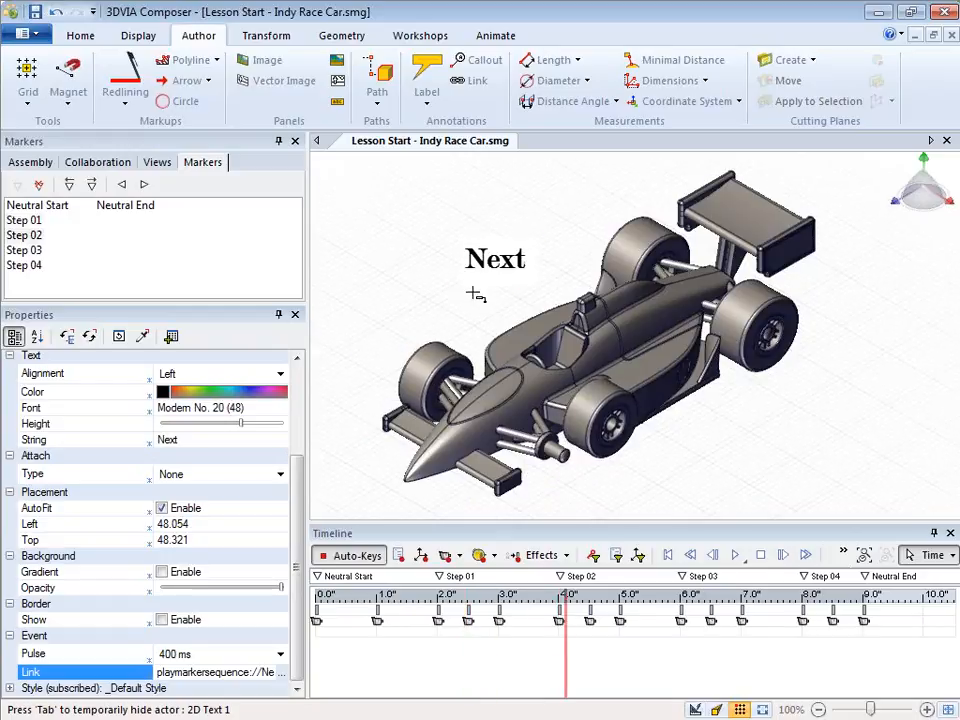
{"action": "left_click", "coordinate": [470, 313]}
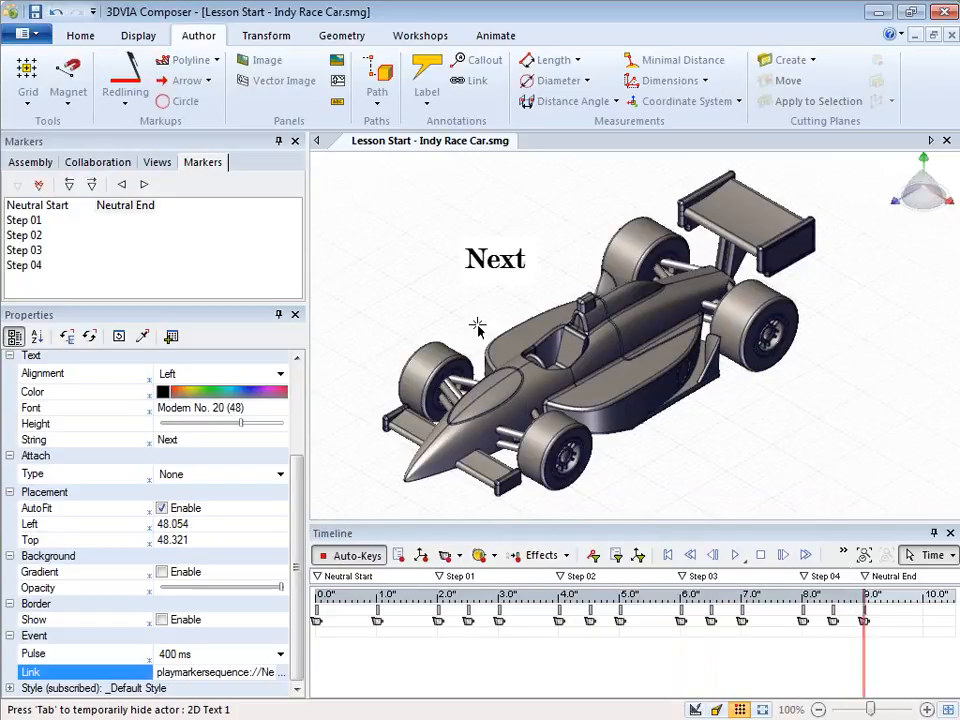
{"action": "left_click", "coordinate": [671, 560]}
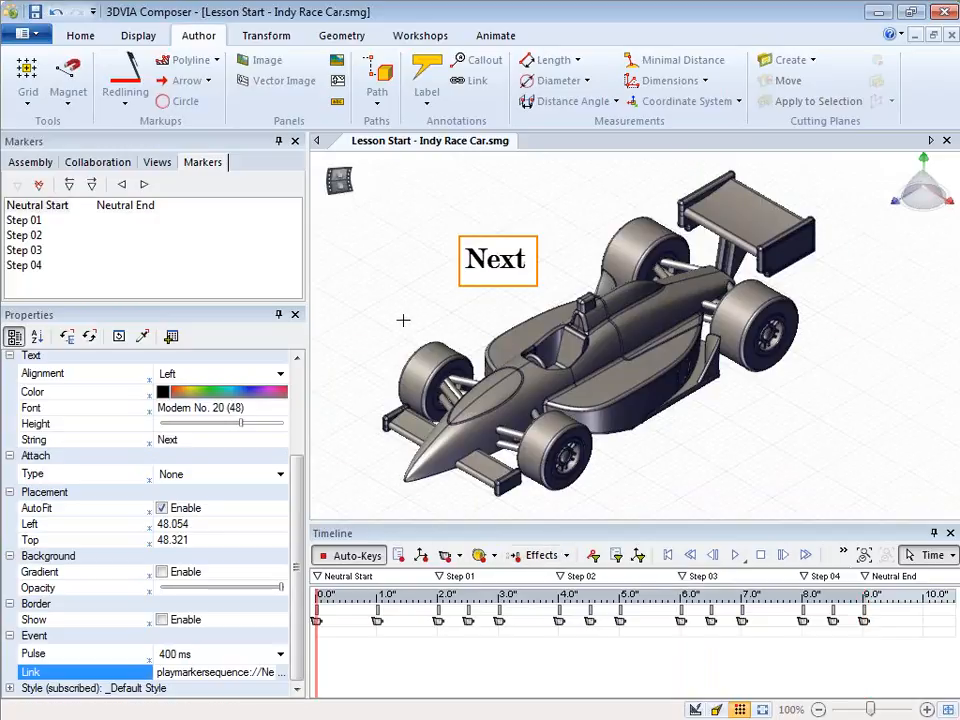
Step: Publish the document to the Desktop as the PDF Lesson Start - Indy Race Car.pdf with embedded SMG (enhanced content)
{"action": "left_click", "coordinate": [36, 36]}
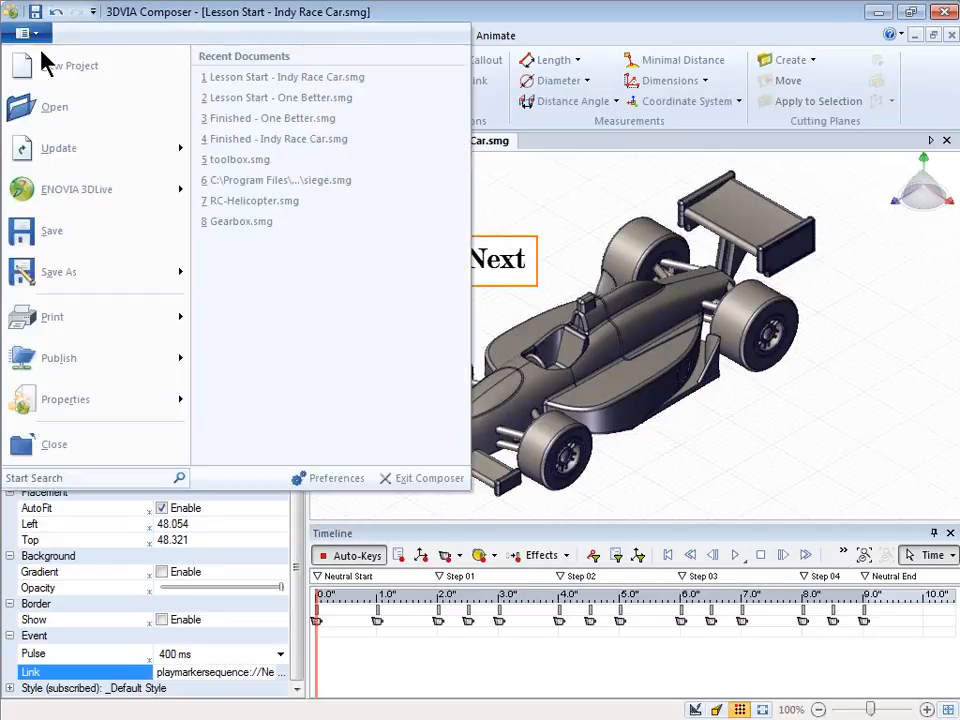
{"action": "mouse_move", "coordinate": [152, 376]}
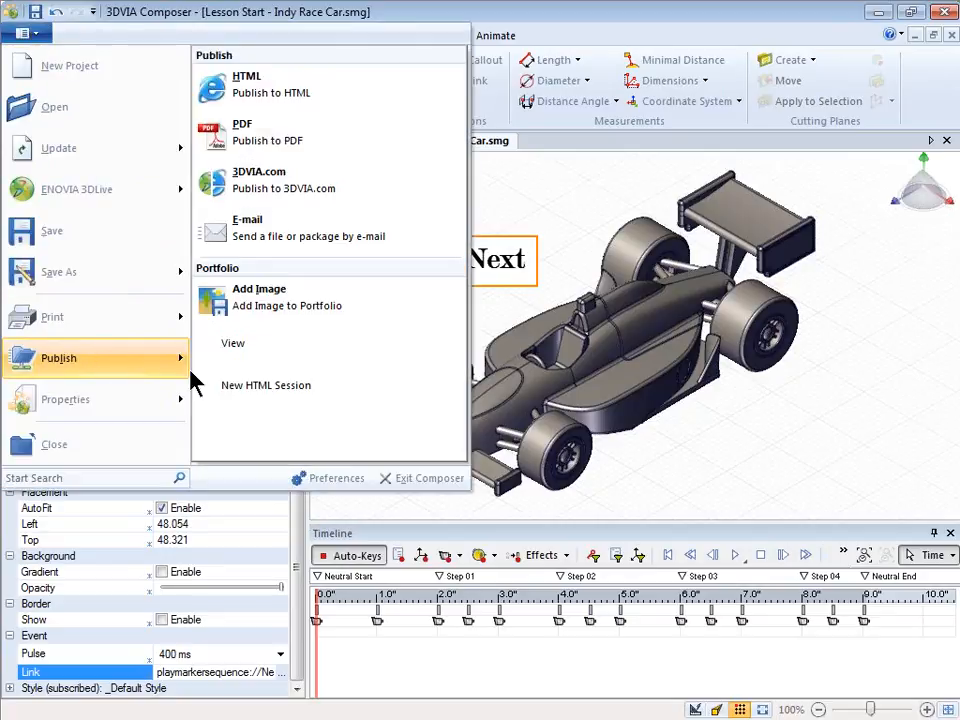
{"action": "left_click", "coordinate": [336, 148]}
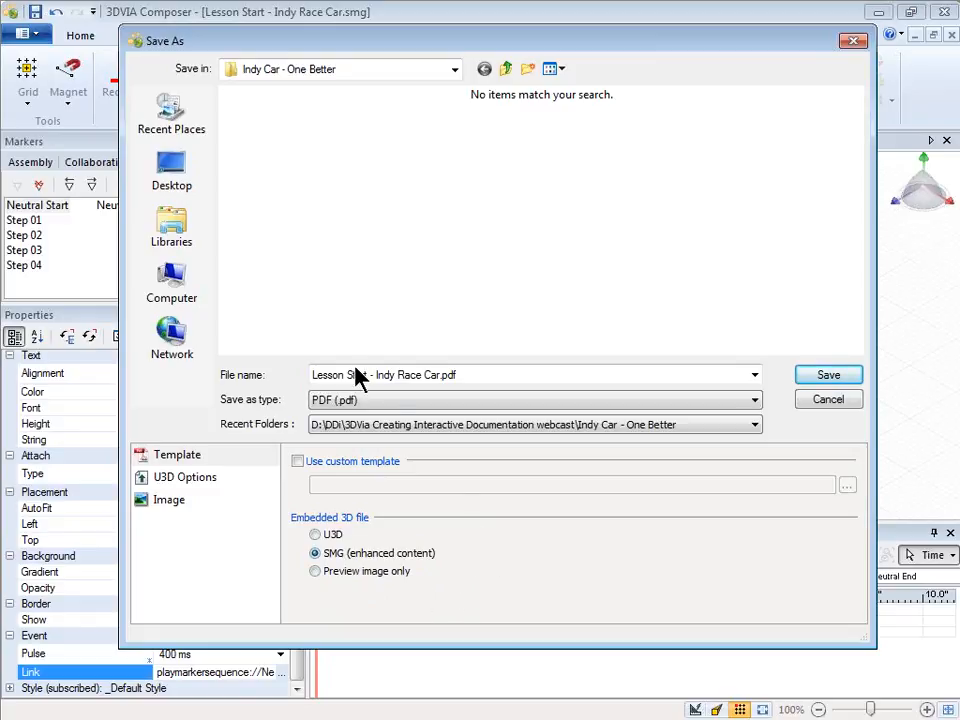
{"action": "left_click", "coordinate": [171, 168]}
{"action": "left_click", "coordinate": [840, 377]}
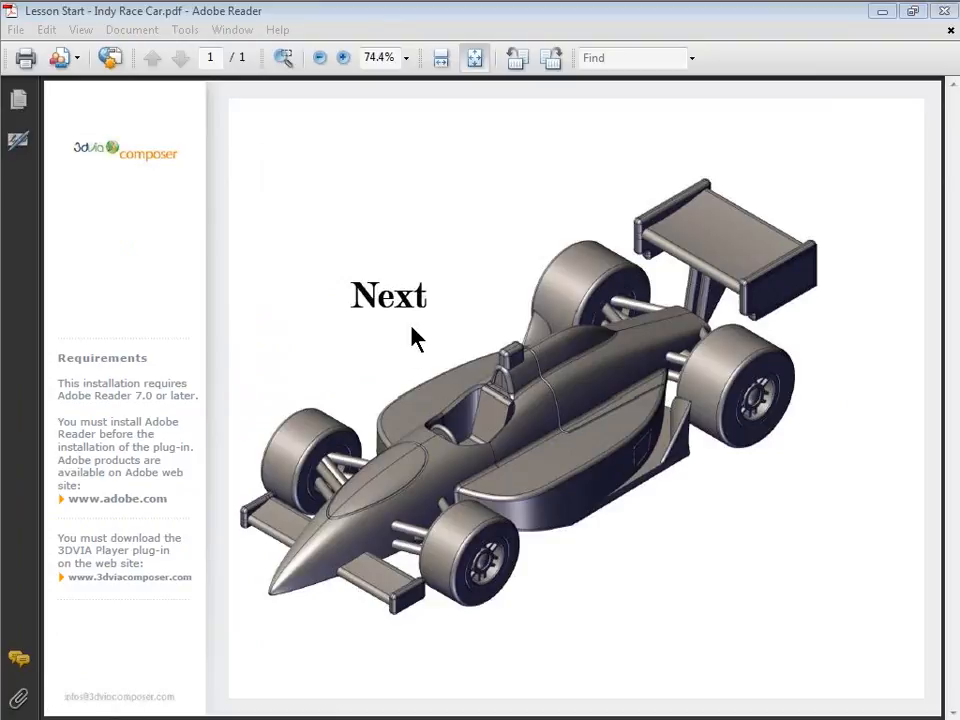
Step: In the published PDF in Adobe Reader, activate the 3D content and hide the Views and Markers panes
{"action": "left_click", "coordinate": [396, 181]}
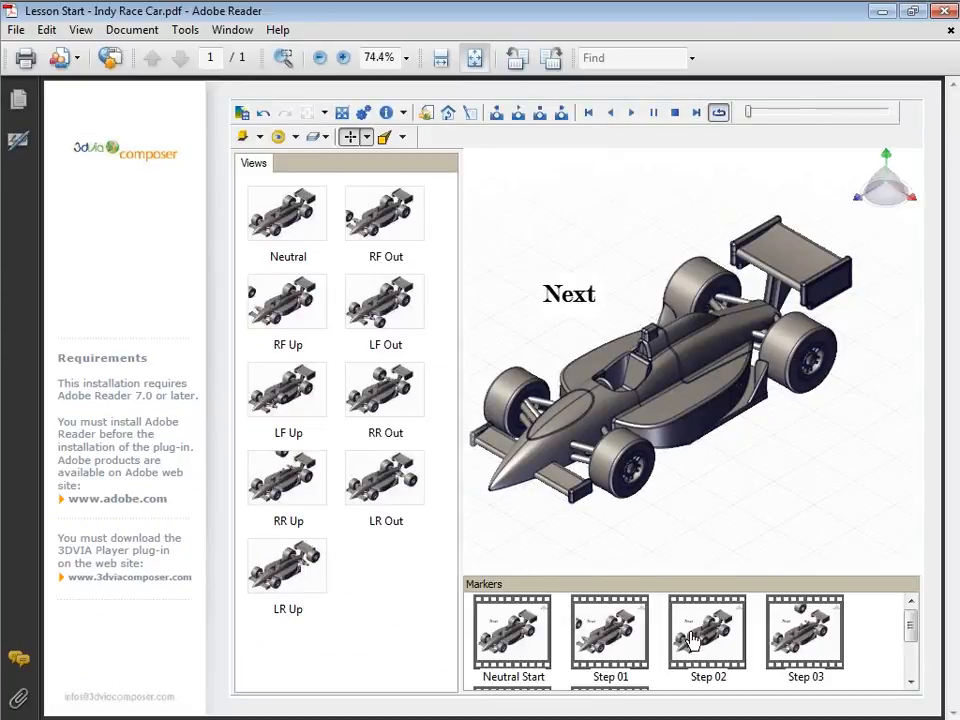
{"action": "right_click", "coordinate": [564, 140]}
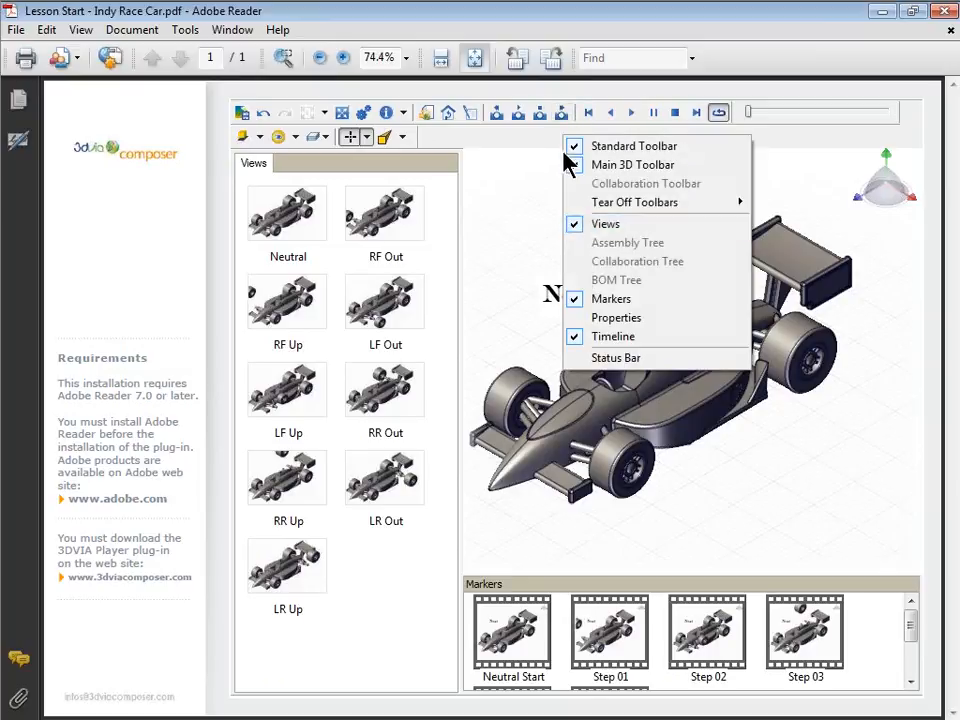
{"action": "left_click", "coordinate": [578, 226]}
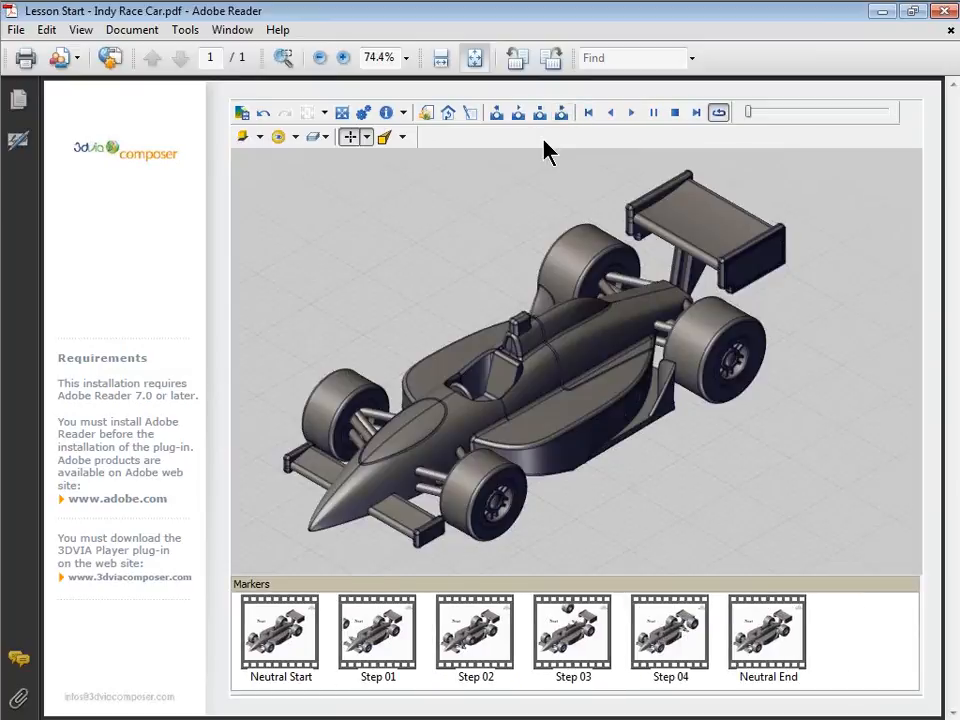
{"action": "right_click", "coordinate": [544, 141]}
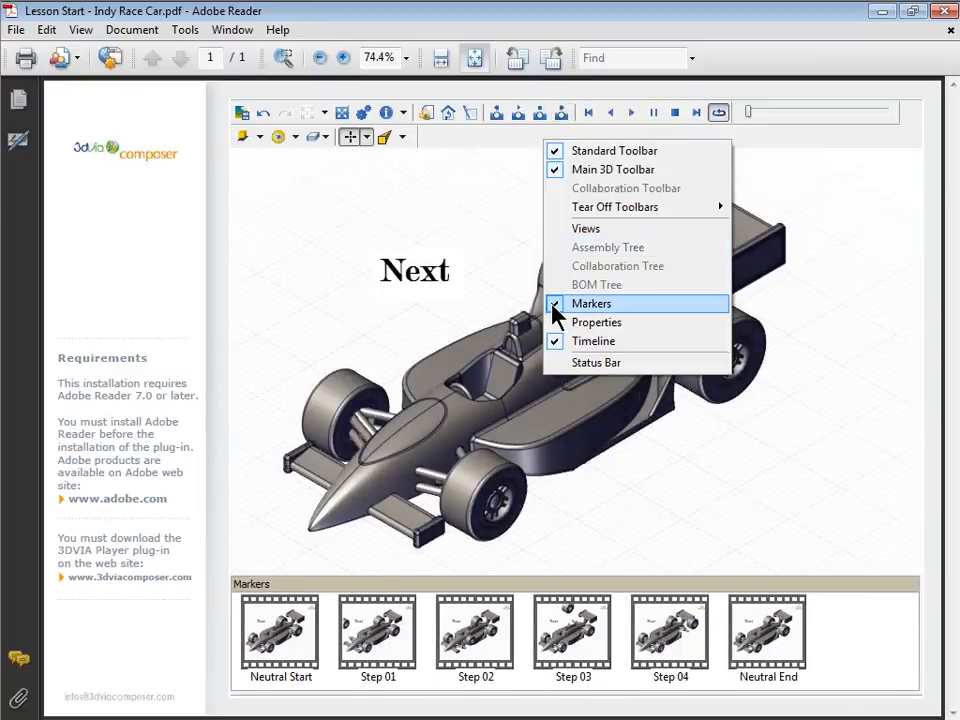
{"action": "left_click", "coordinate": [558, 305]}
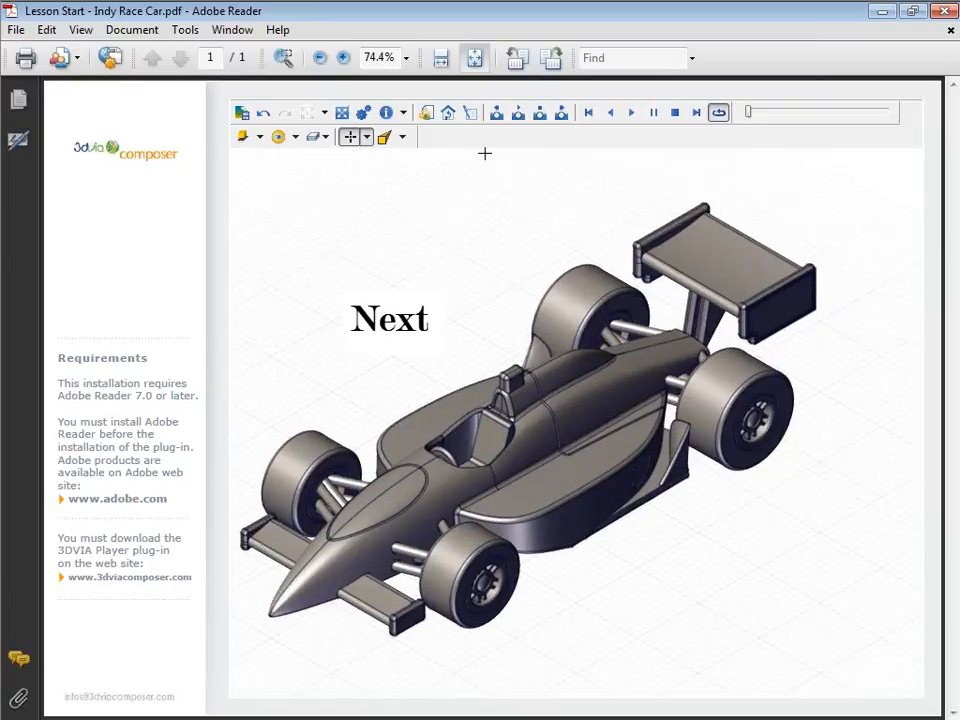
Step: Test the Next text in the PDF by playing through the wheel removal sequences
{"action": "left_click", "coordinate": [397, 309]}
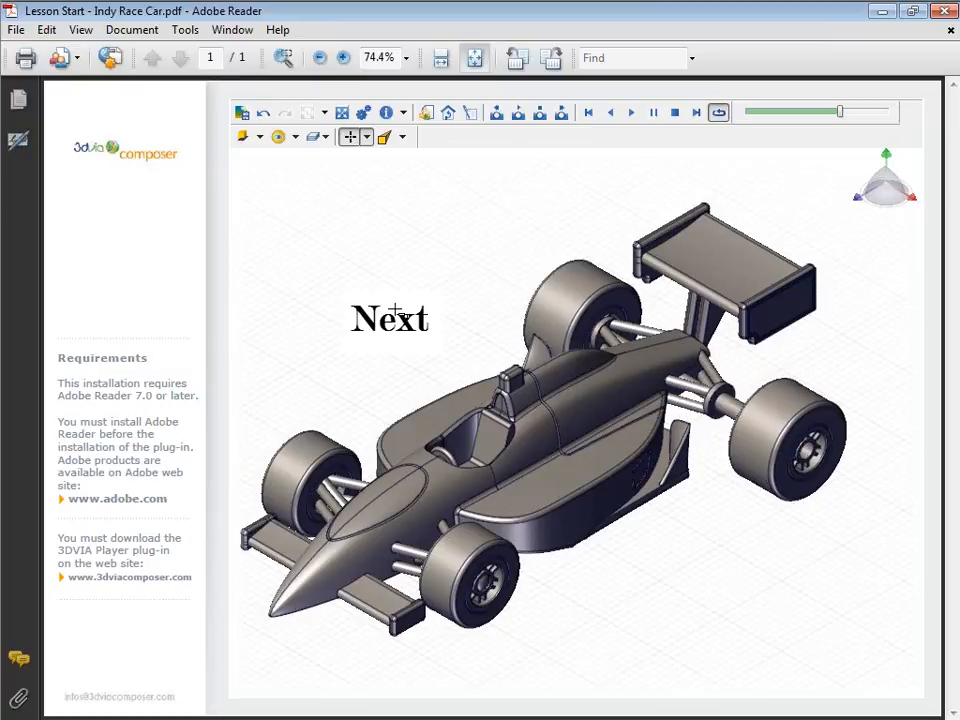
{"action": "left_click", "coordinate": [395, 316]}
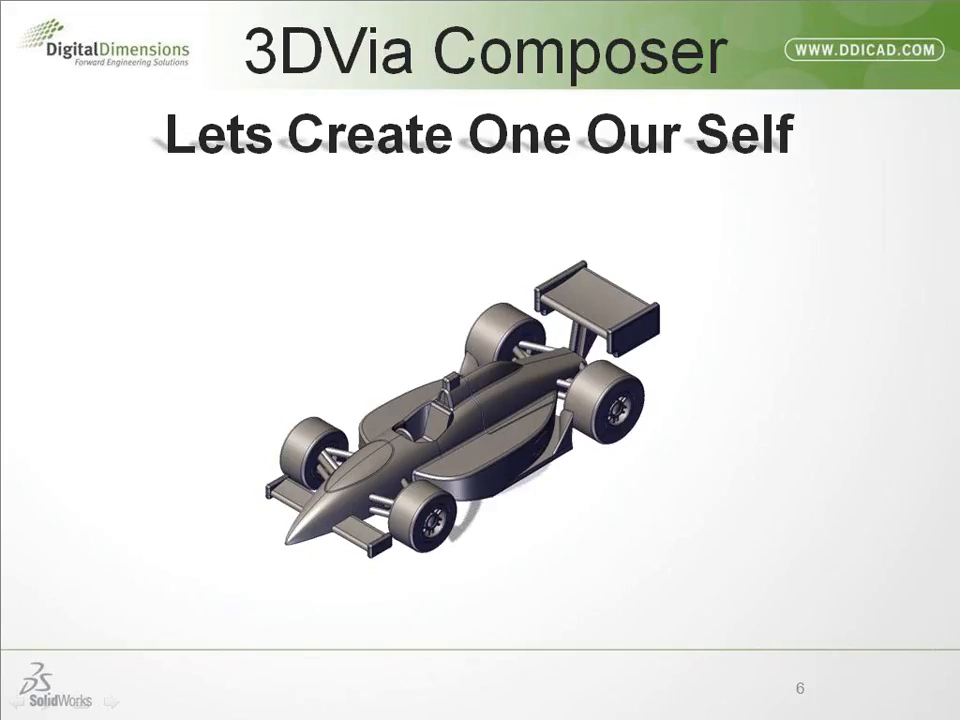
{"action": "left_click", "coordinate": [78, 490]}
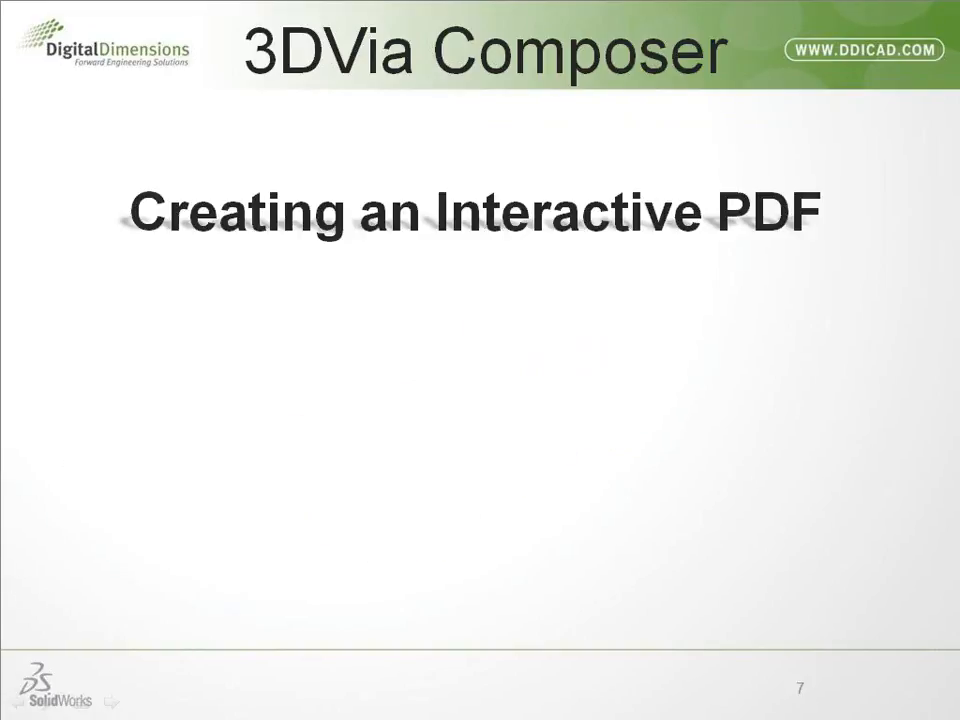
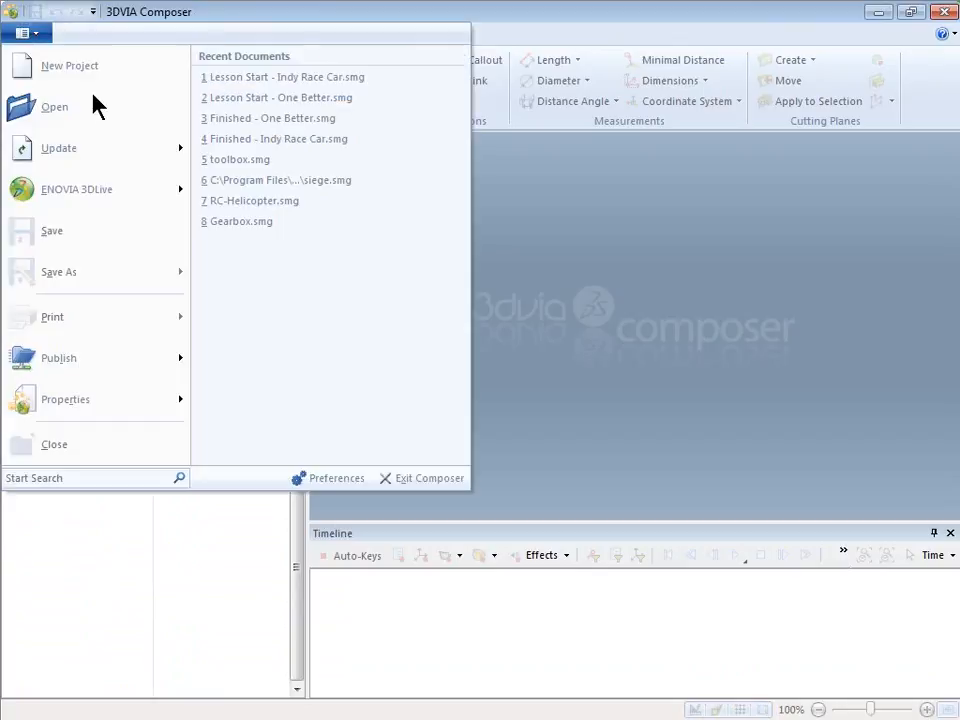
Step: Open Lesson Start - One Better.smg in 3DVIA Composer and arrange its panes, hiding Markers and Timeline and enlarging Views
{"action": "left_click", "coordinate": [258, 96]}
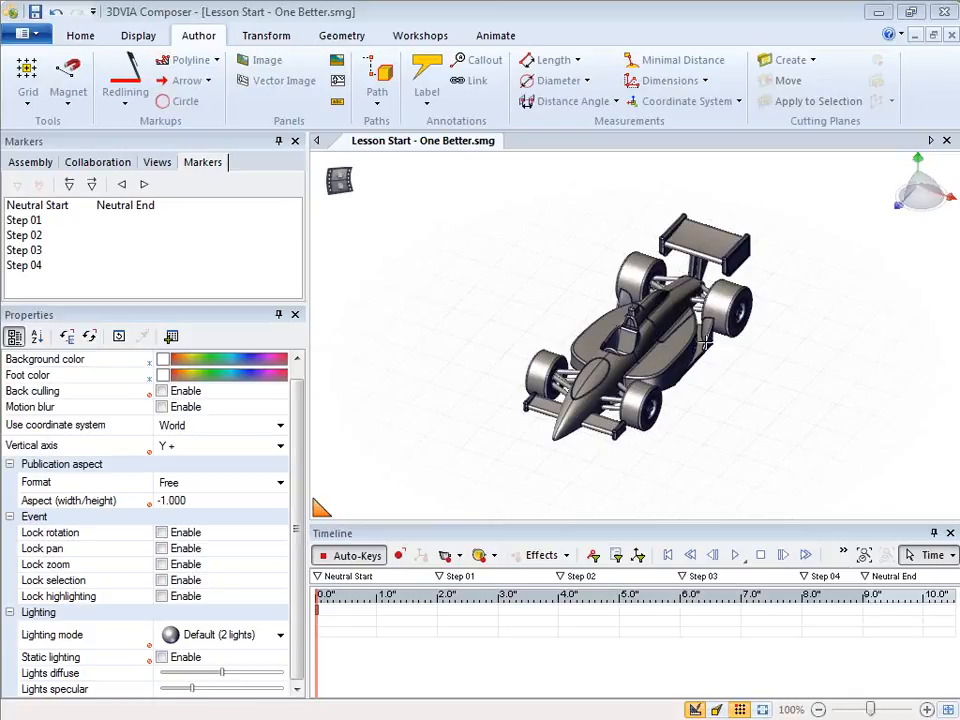
{"action": "left_click", "coordinate": [155, 35]}
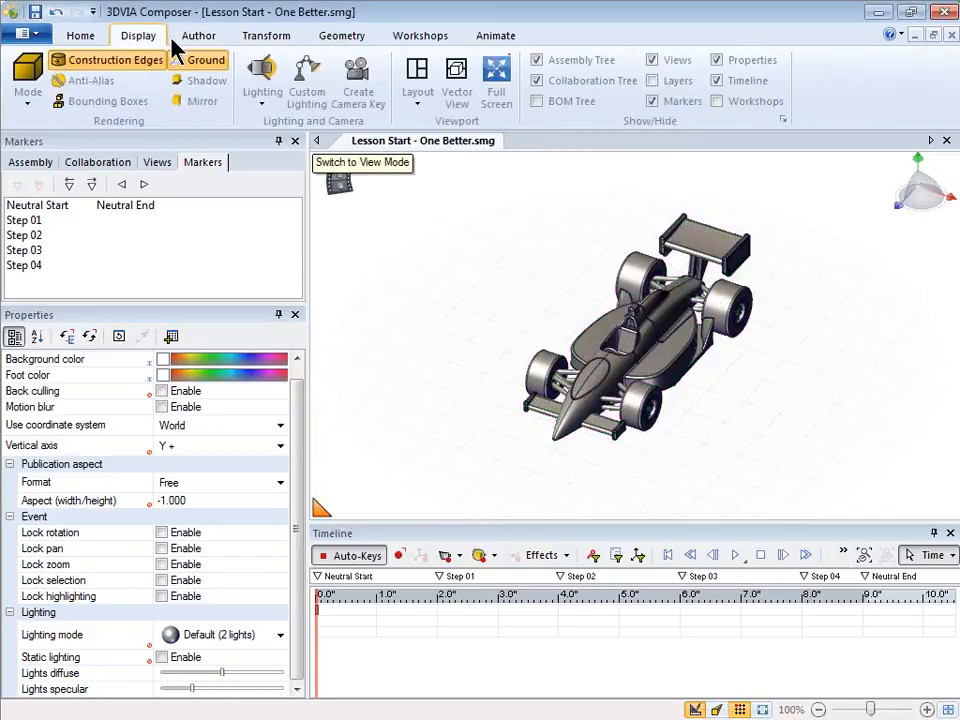
{"action": "left_click", "coordinate": [652, 101]}
{"action": "left_click", "coordinate": [717, 80]}
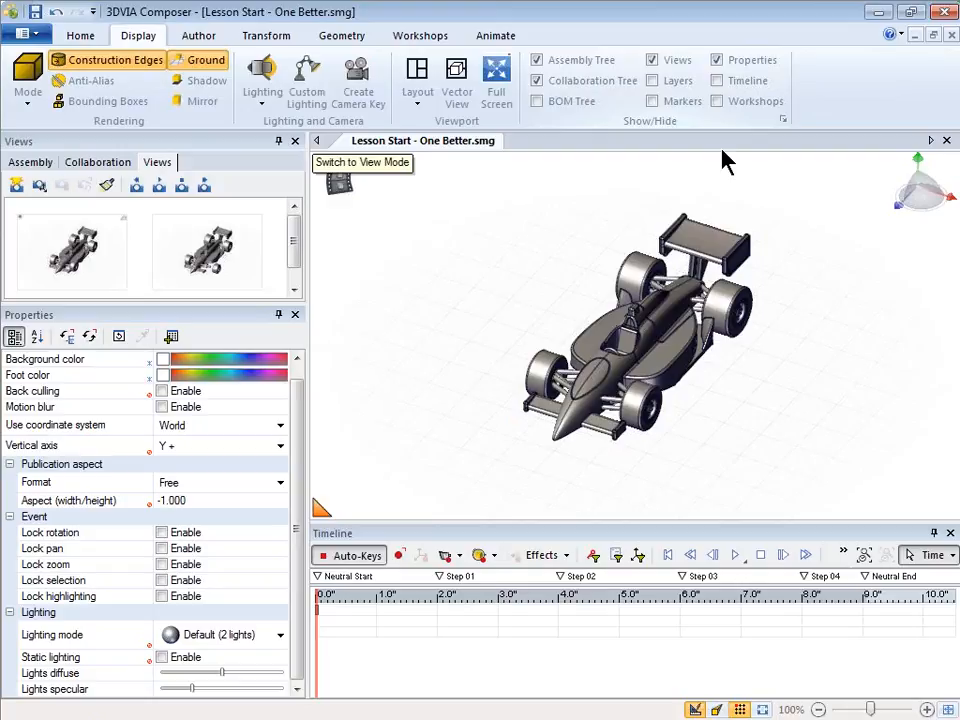
{"action": "left_click_drag", "start_coordinate": [250, 304], "coordinate": [246, 441]}
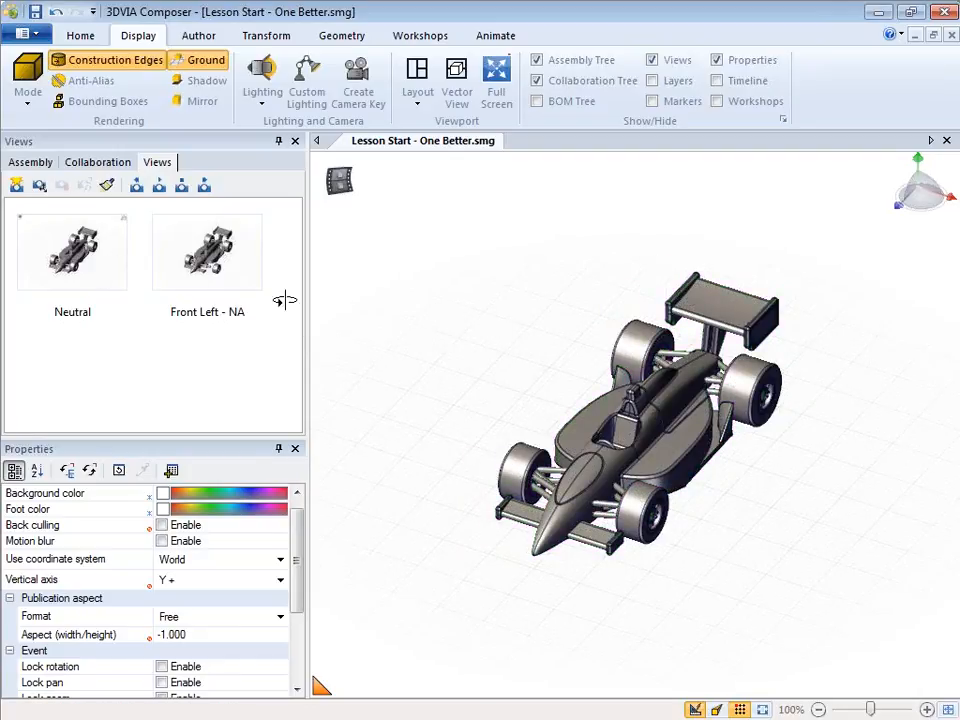
Step: Compare the Neutral and Front Left - NA views, rotating the car before each switch to check how they affect the camera
{"action": "left_click", "coordinate": [98, 262]}
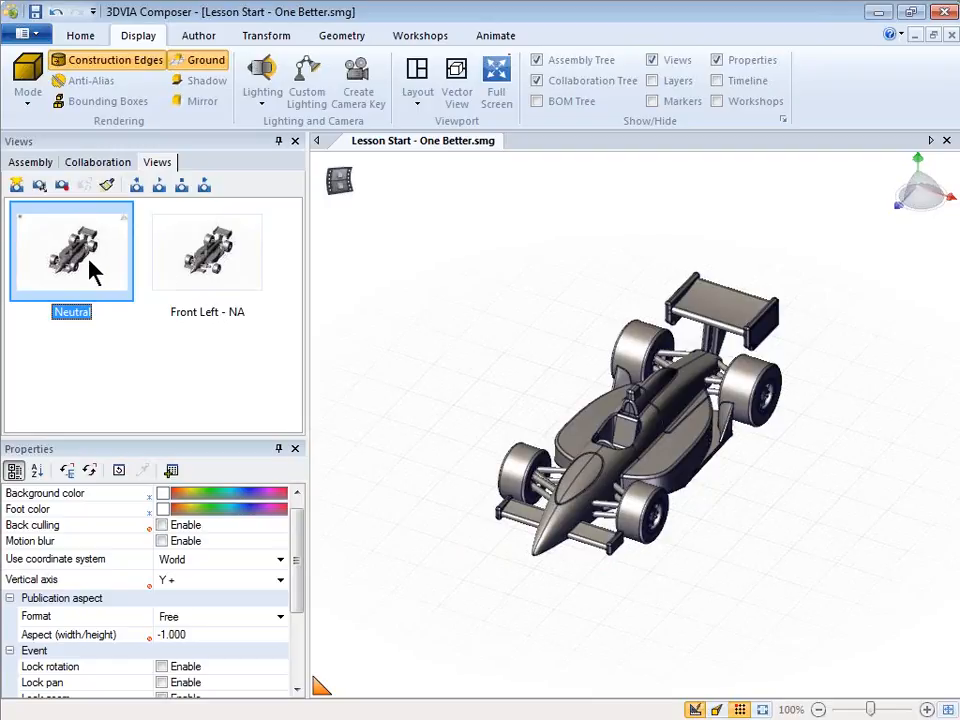
{"action": "left_click", "coordinate": [216, 260]}
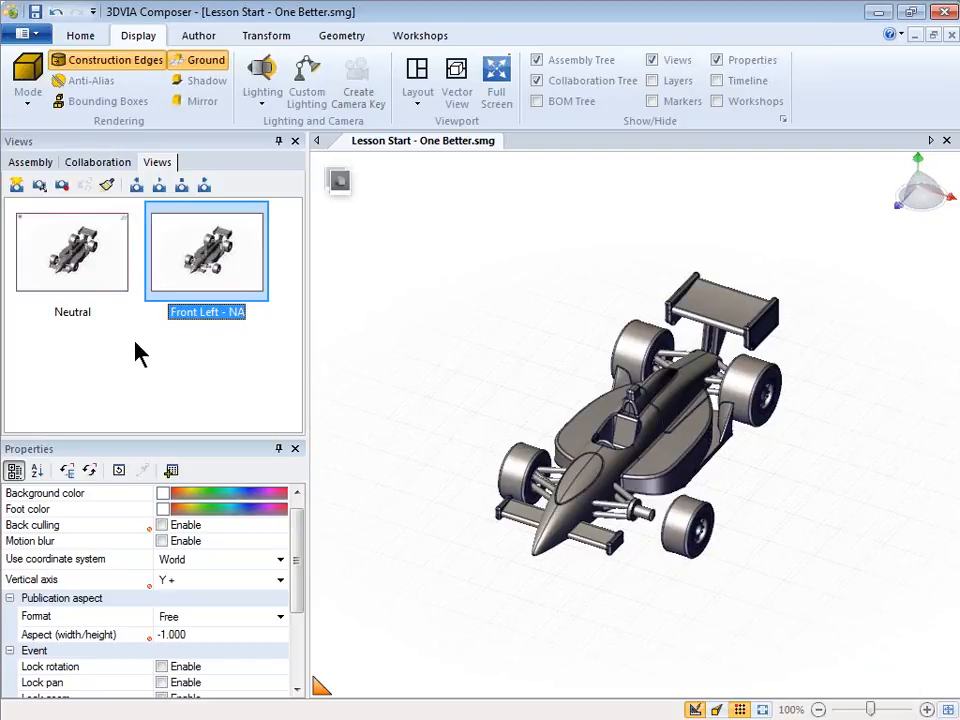
{"action": "left_click", "coordinate": [532, 398]}
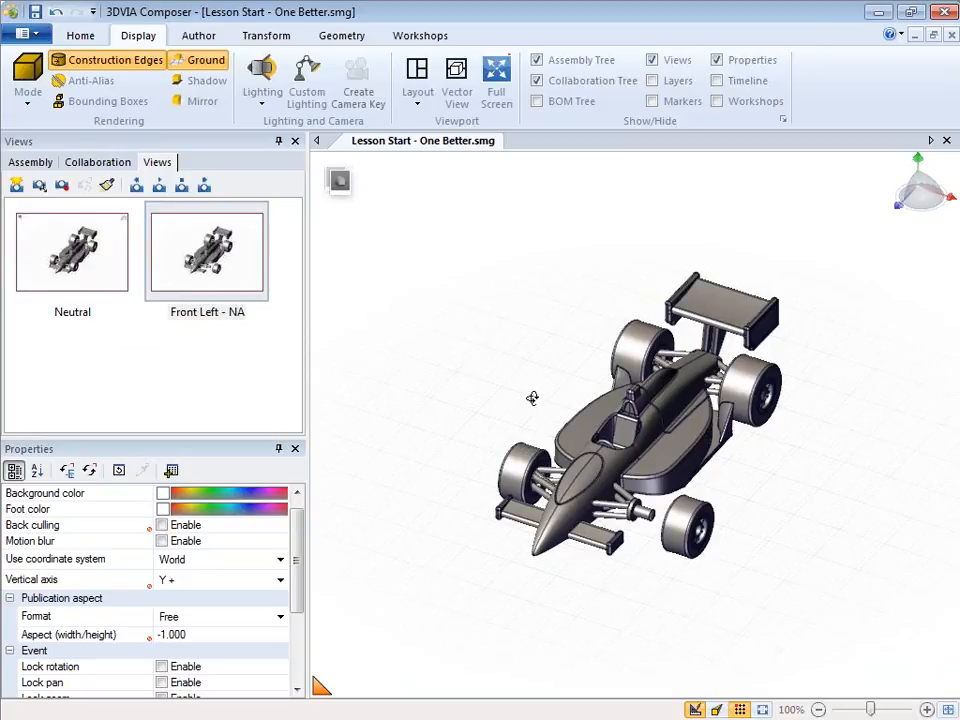
{"action": "left_click_drag", "start_coordinate": [532, 398], "coordinate": [518, 341]}
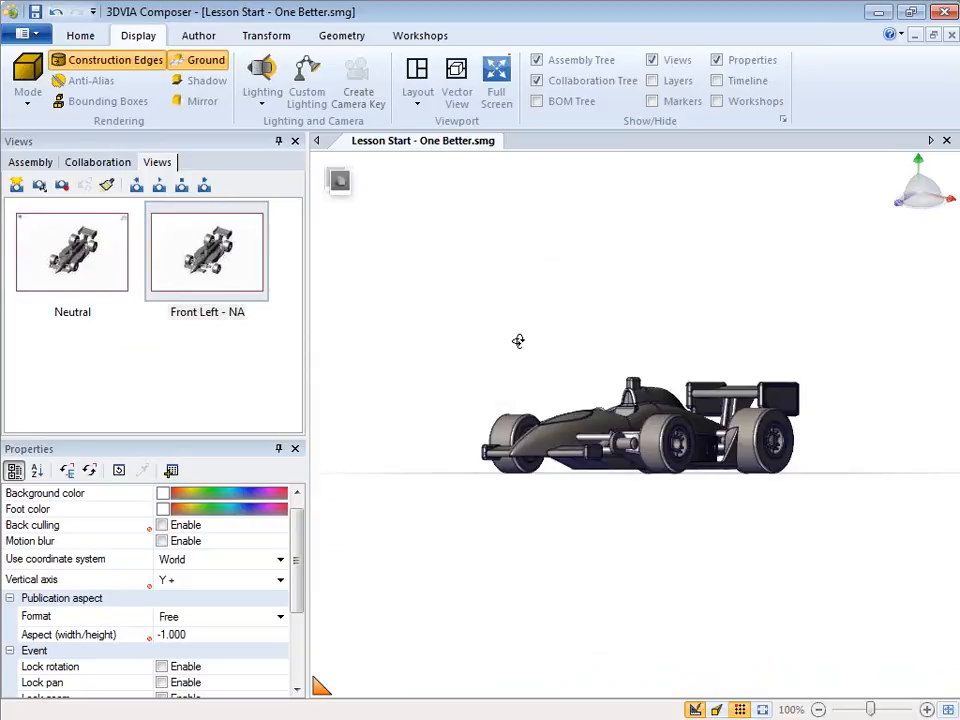
{"action": "left_click_drag", "start_coordinate": [506, 298], "coordinate": [506, 300]}
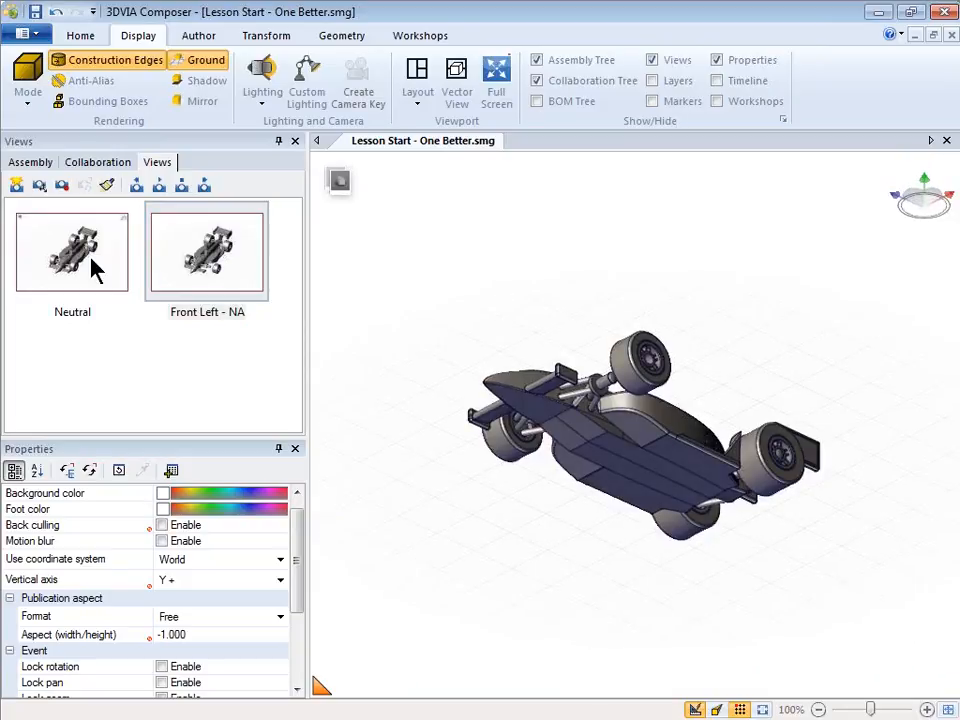
{"action": "left_click", "coordinate": [99, 310]}
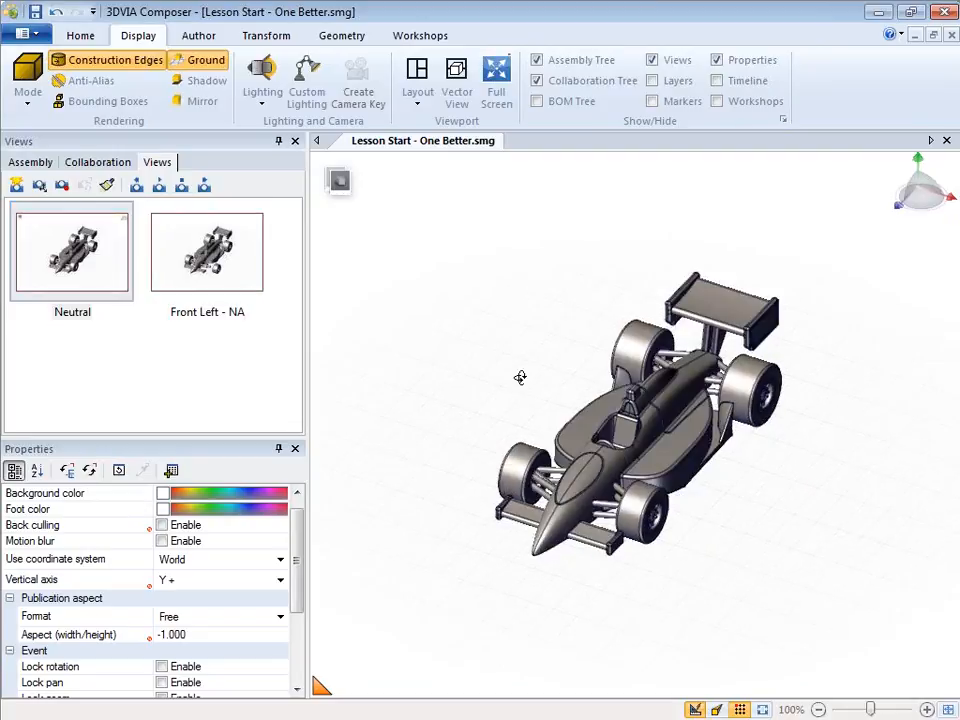
{"action": "left_click_drag", "start_coordinate": [520, 377], "coordinate": [293, 260]}
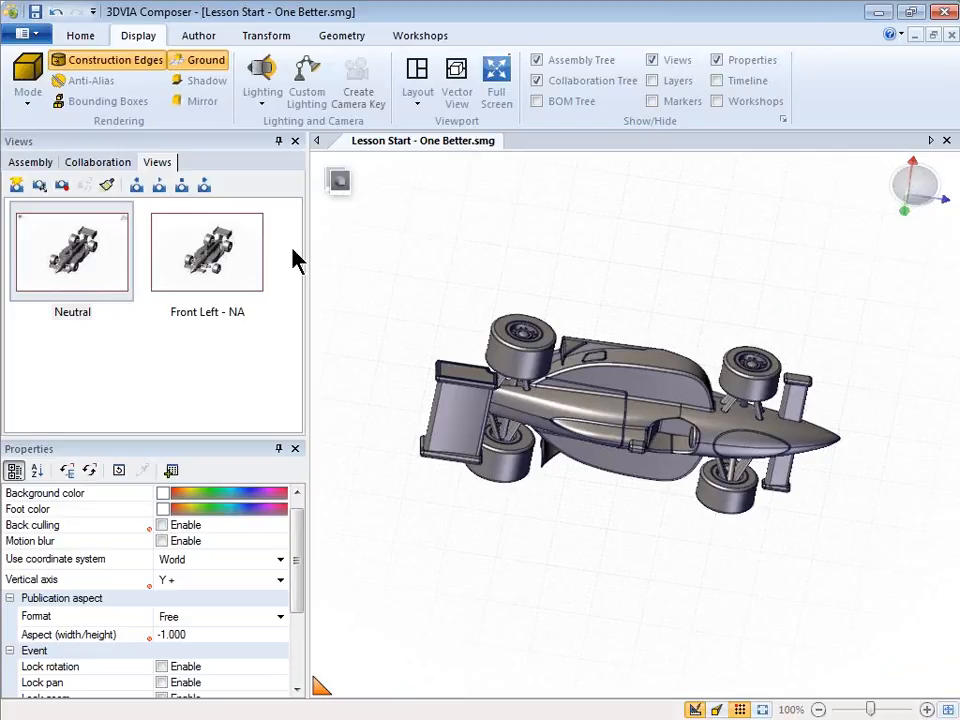
{"action": "left_click", "coordinate": [218, 260]}
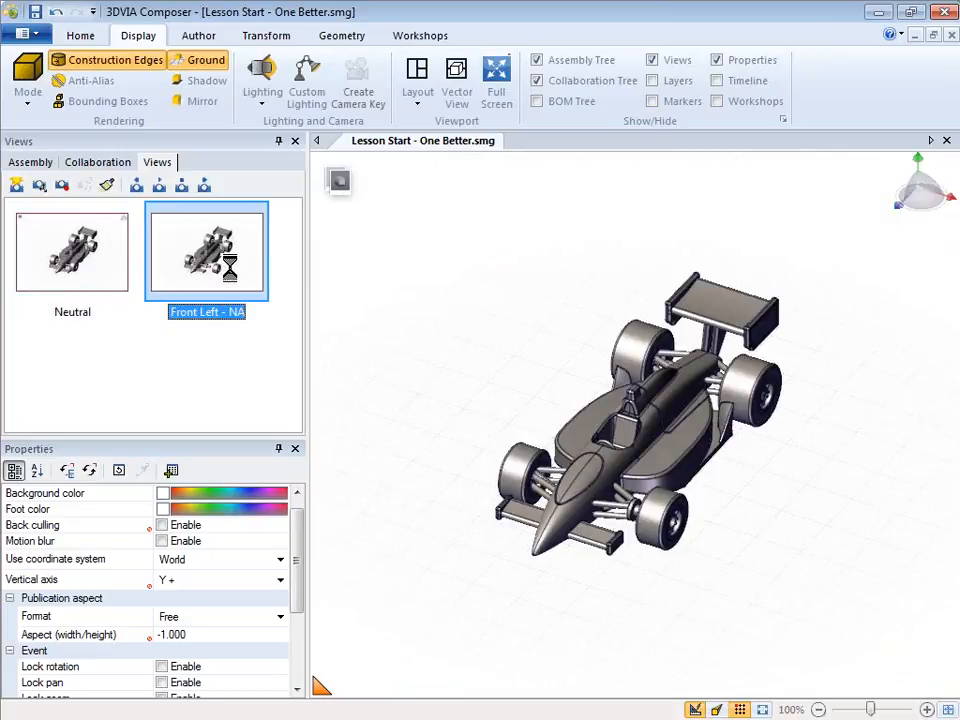
{"action": "left_click", "coordinate": [110, 272]}
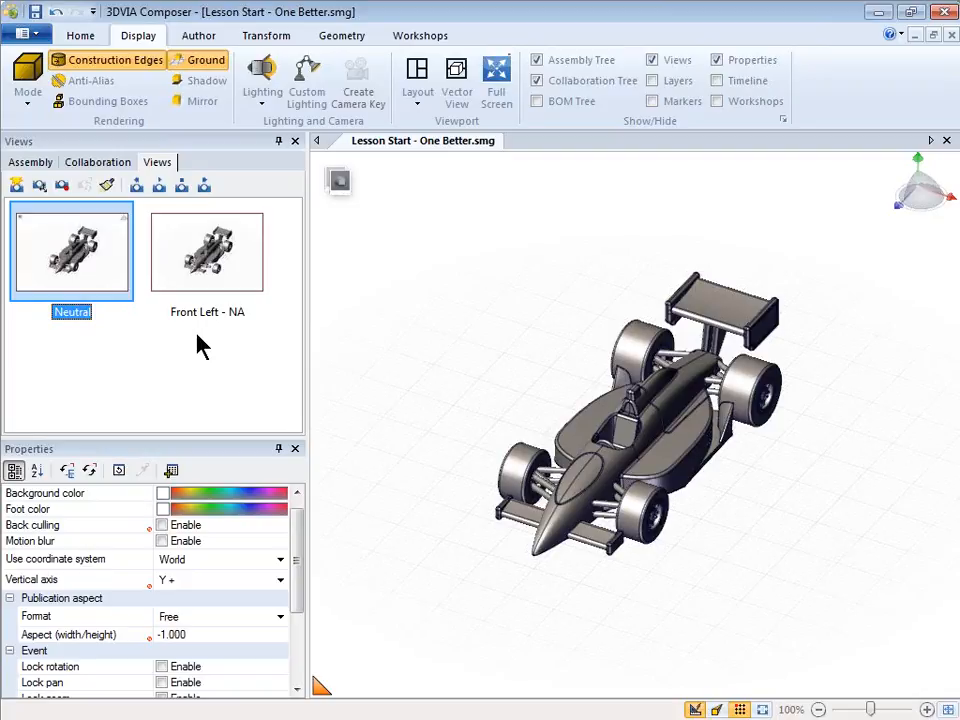
Step: Configure the Views workshop to capture only the Location custom property of selected actors
{"action": "left_click", "coordinate": [421, 40]}
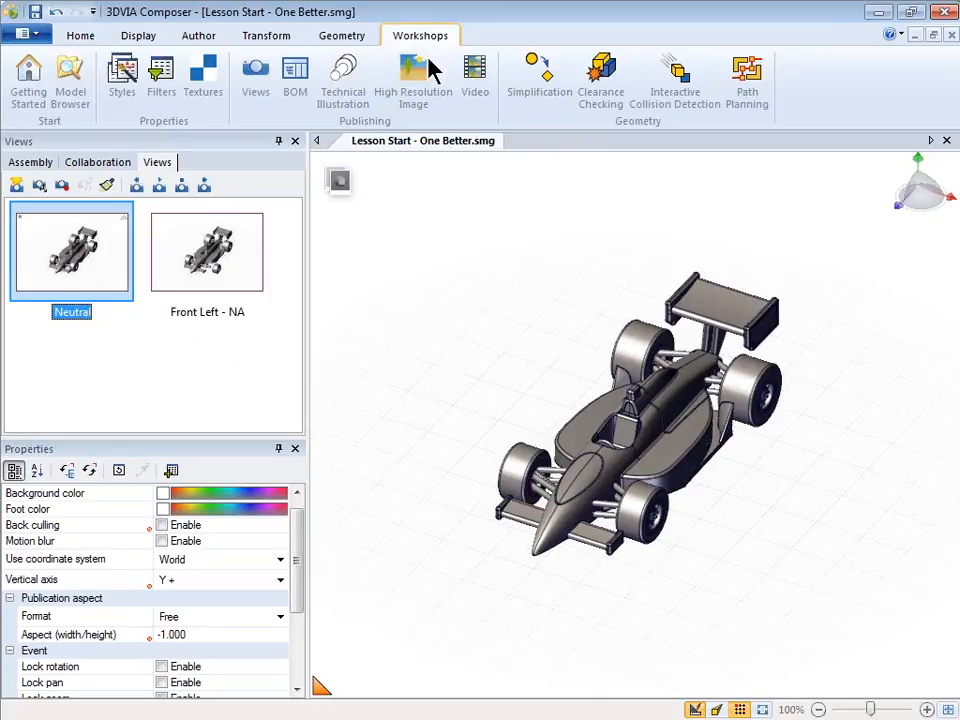
{"action": "left_click", "coordinate": [256, 100]}
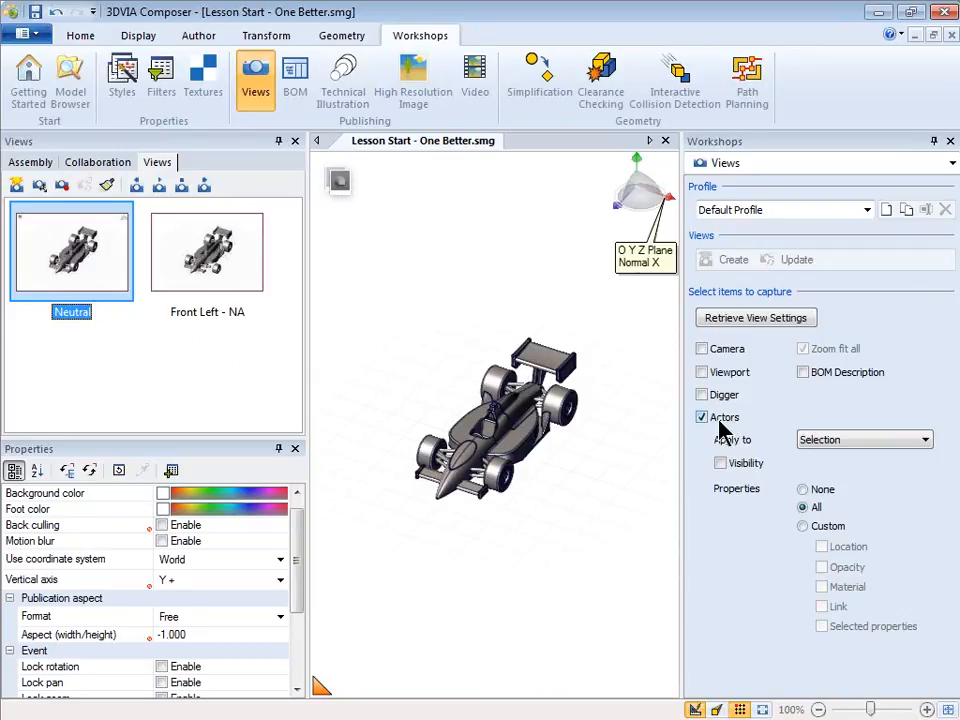
{"action": "left_click", "coordinate": [834, 442]}
{"action": "left_click", "coordinate": [834, 441]}
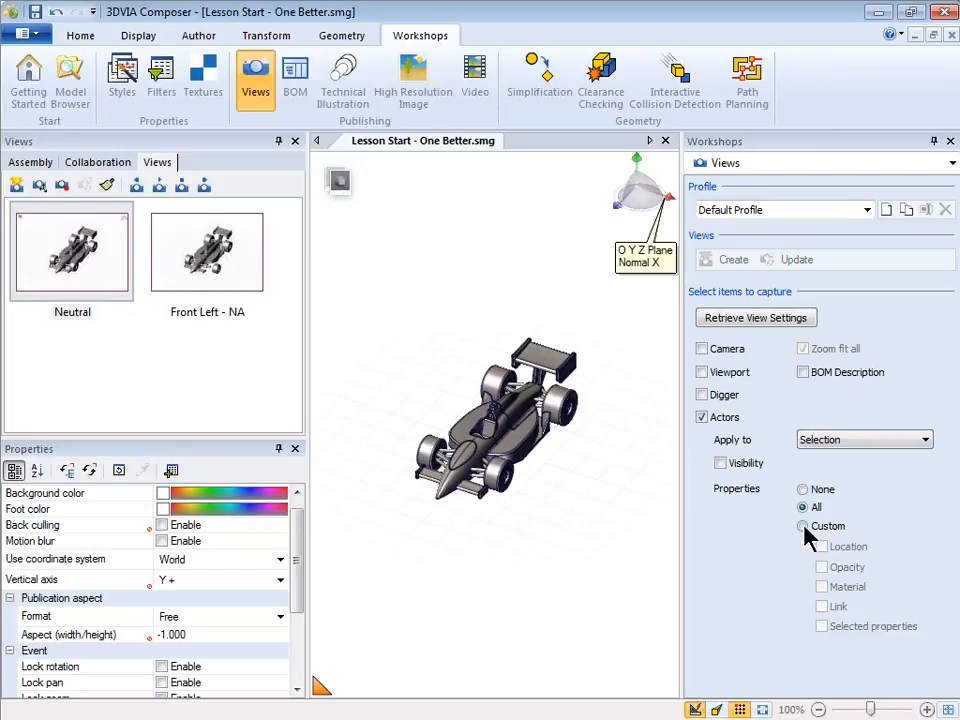
{"action": "left_click", "coordinate": [802, 527]}
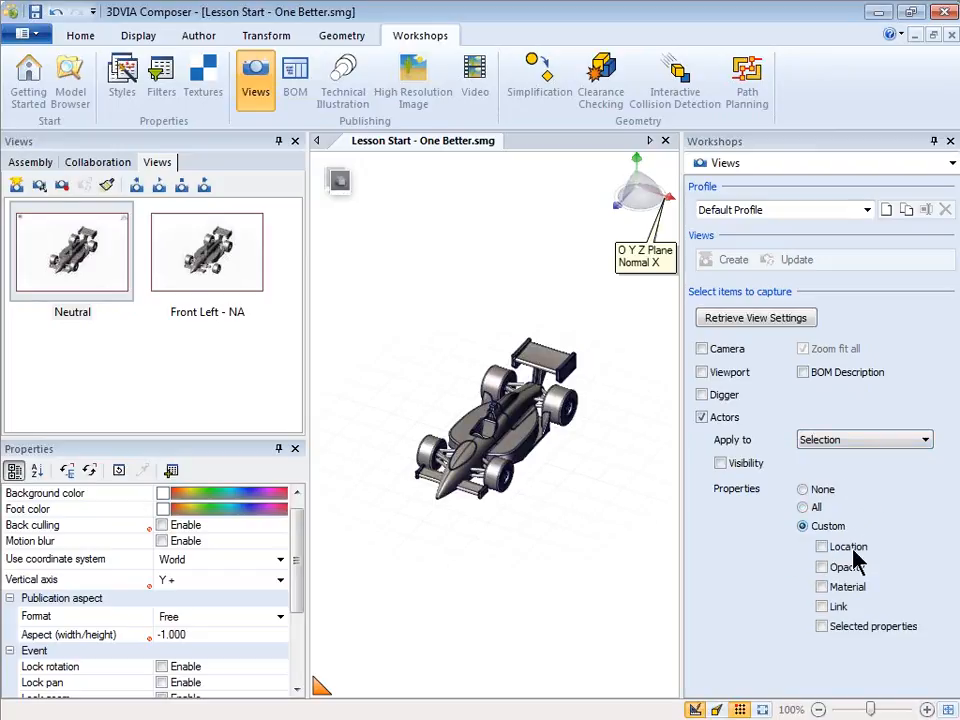
{"action": "left_click", "coordinate": [821, 547]}
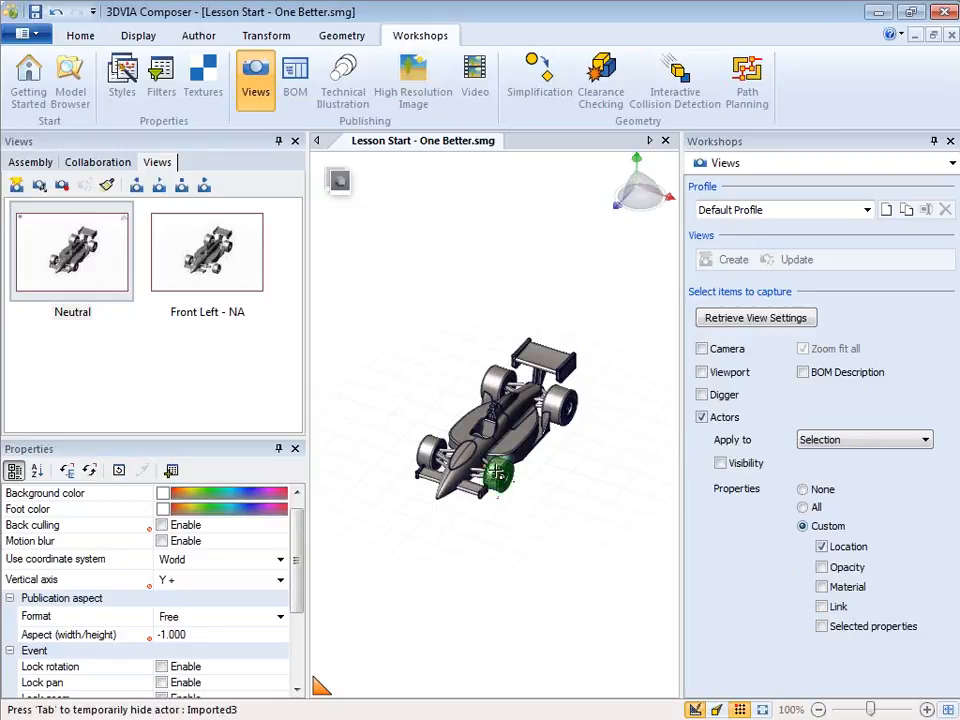
Step: Create a custom view capturing the front left wheel's location in its mounted position and name it Intelligent Neutral
{"action": "left_click", "coordinate": [497, 474]}
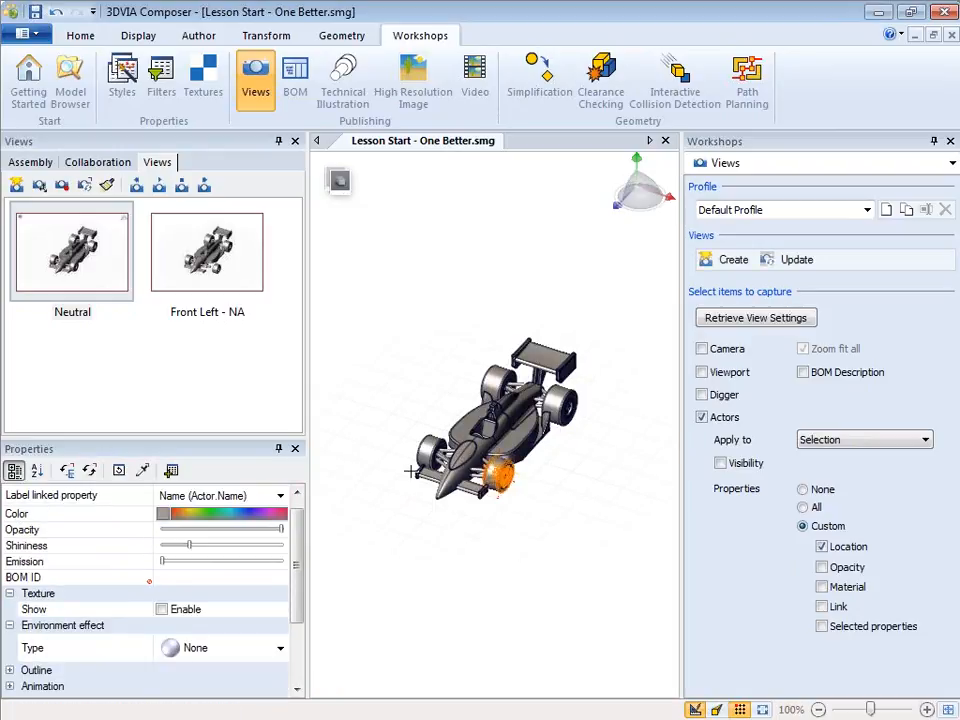
{"action": "left_click", "coordinate": [733, 262]}
{"action": "left_click", "coordinate": [86, 384]}
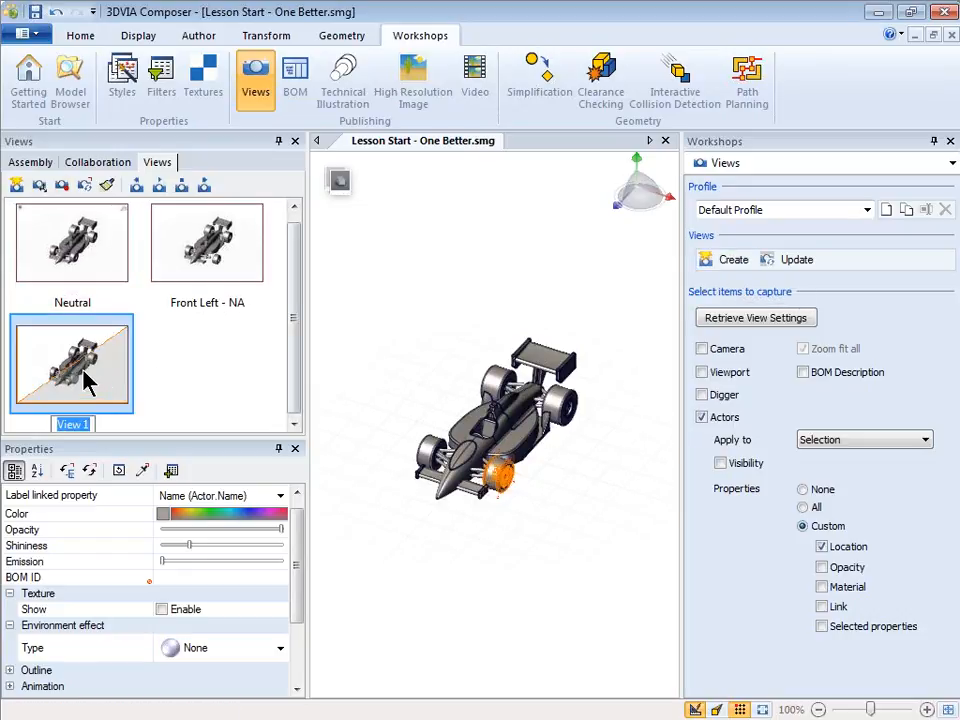
{"action": "type", "text": "Intel"}
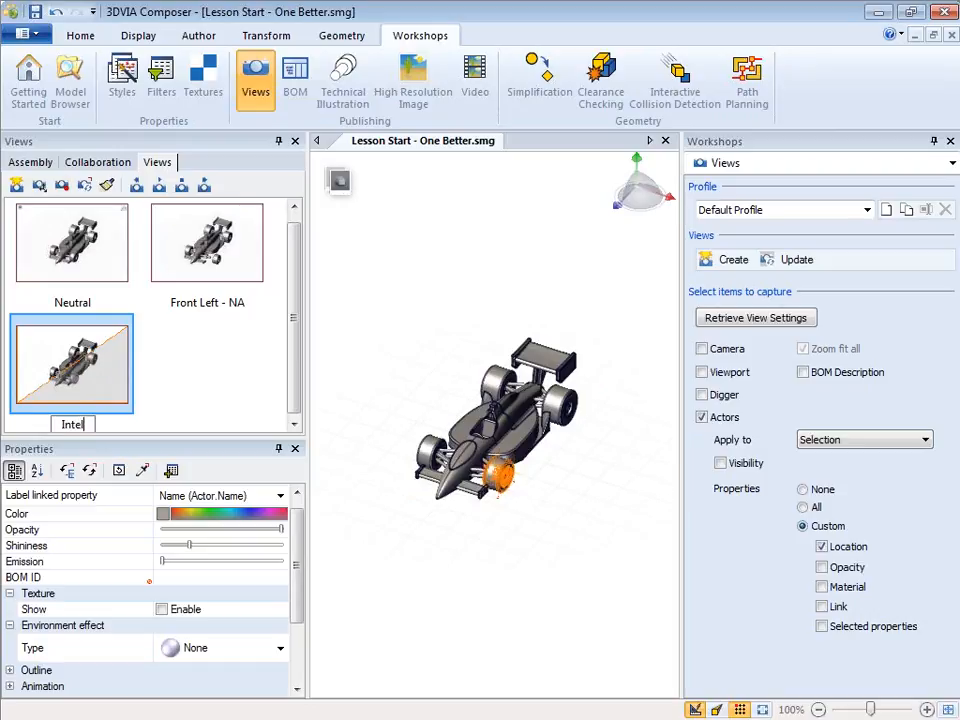
{"action": "type", "text": "ligent Veutral"}
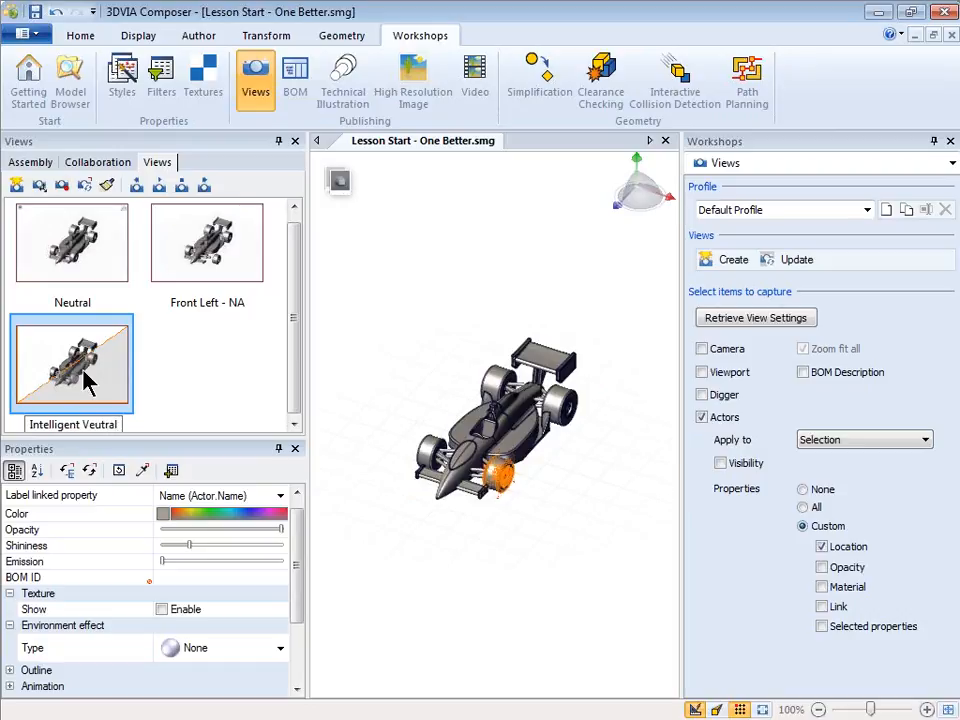
{"action": "key", "text": "BackSpace"}
{"action": "key", "text": "BackSpace"}
{"action": "key", "text": "BackSpace"}
{"action": "key", "text": "BackSpace"}
{"action": "key", "text": "BackSpace"}
{"action": "key", "text": "BackSpace"}
{"action": "key", "text": "BackSpace"}
{"action": "type", "text": "N"}
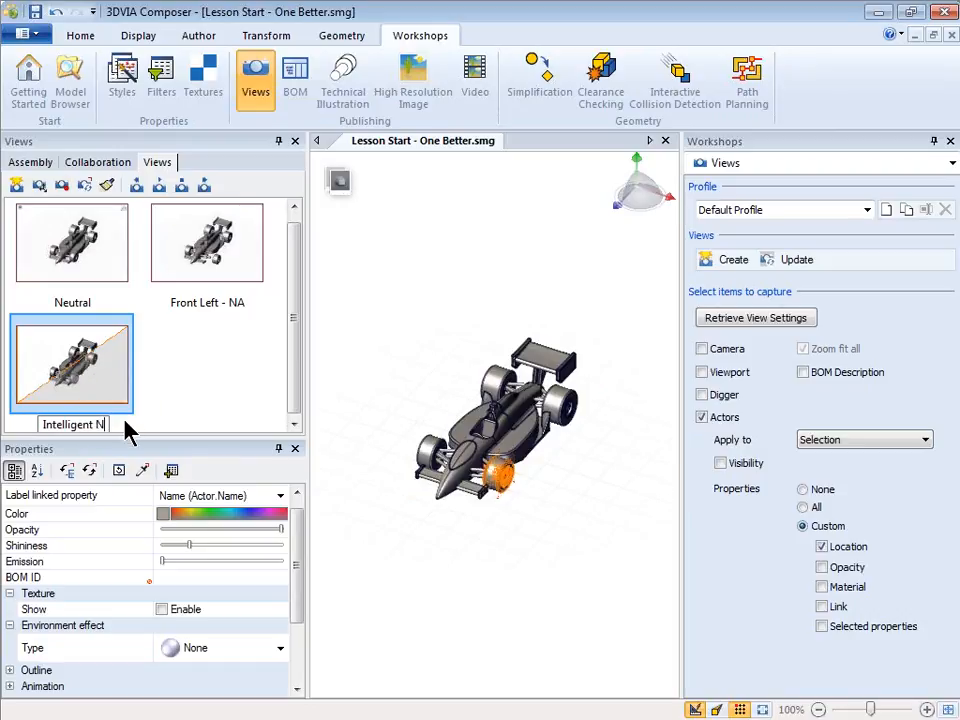
{"action": "type", "text": "eutral"}
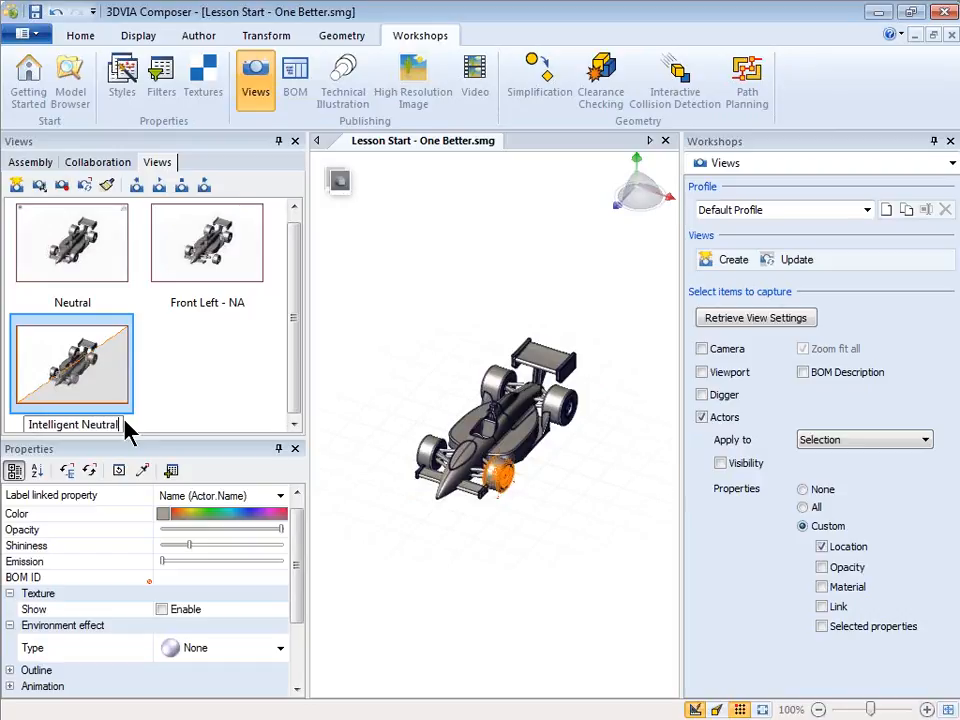
{"action": "left_click", "coordinate": [125, 419]}
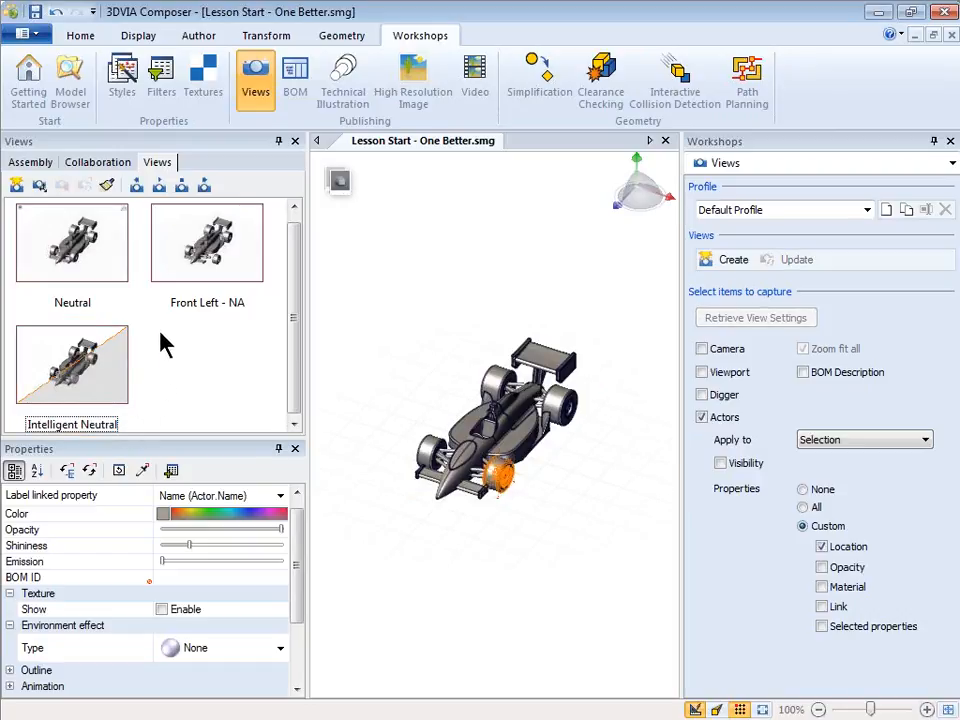
Step: Return to the Neutral view with nothing selected and close the Views workshop
{"action": "left_click", "coordinate": [103, 268]}
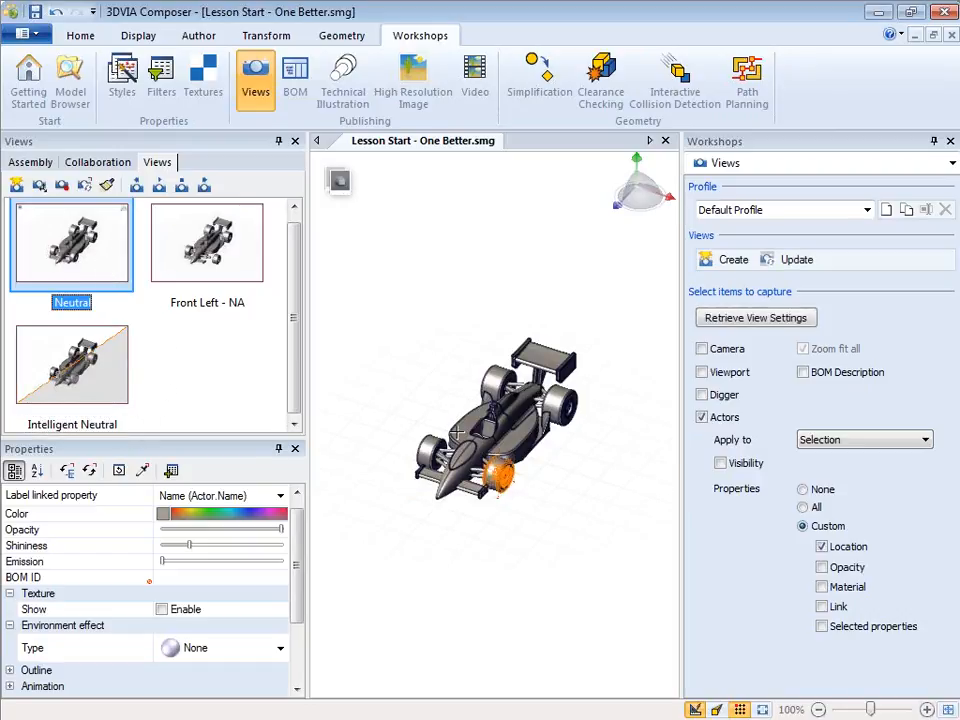
{"action": "left_click", "coordinate": [414, 528]}
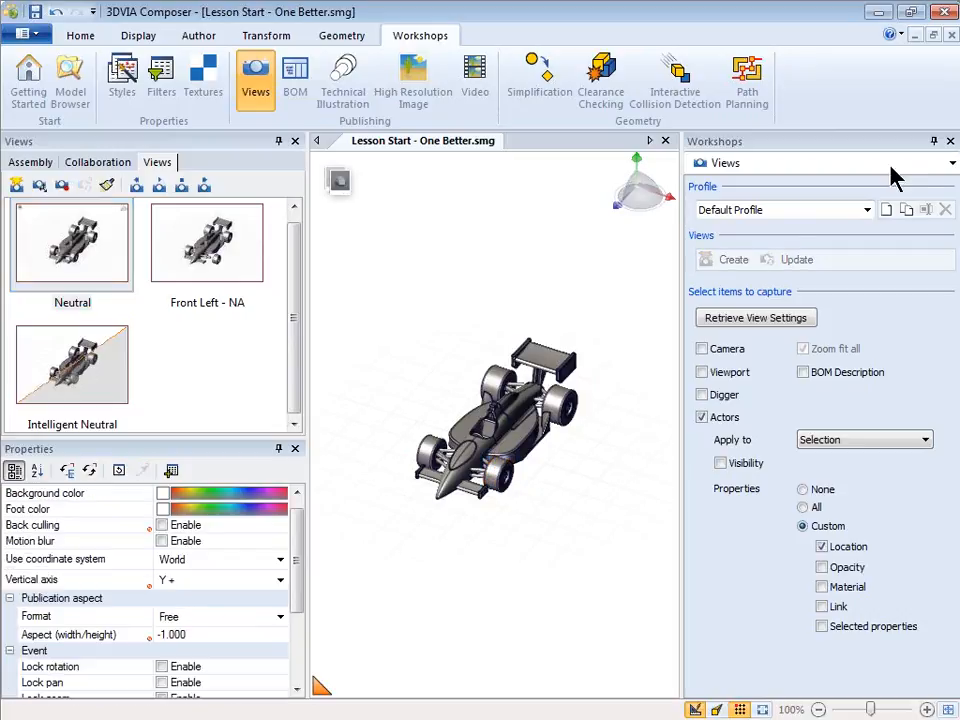
{"action": "left_click", "coordinate": [950, 141]}
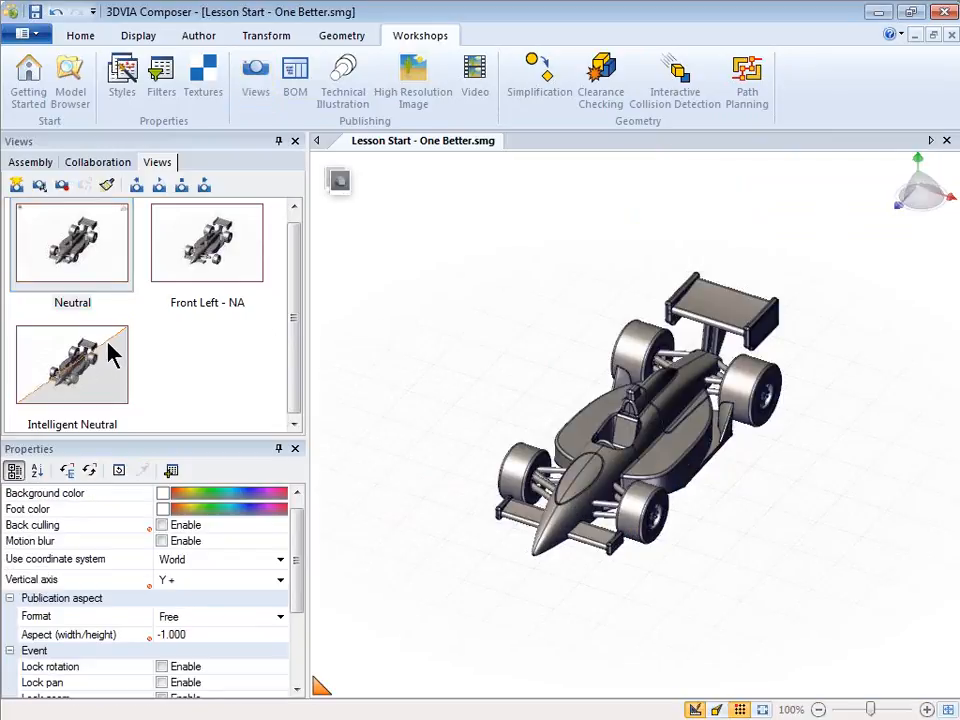
Step: Test the Intelligent Neutral view from a rotated Front Left - NA view, and compare it with the Neutral and Front Left - NA views
{"action": "left_click", "coordinate": [226, 268]}
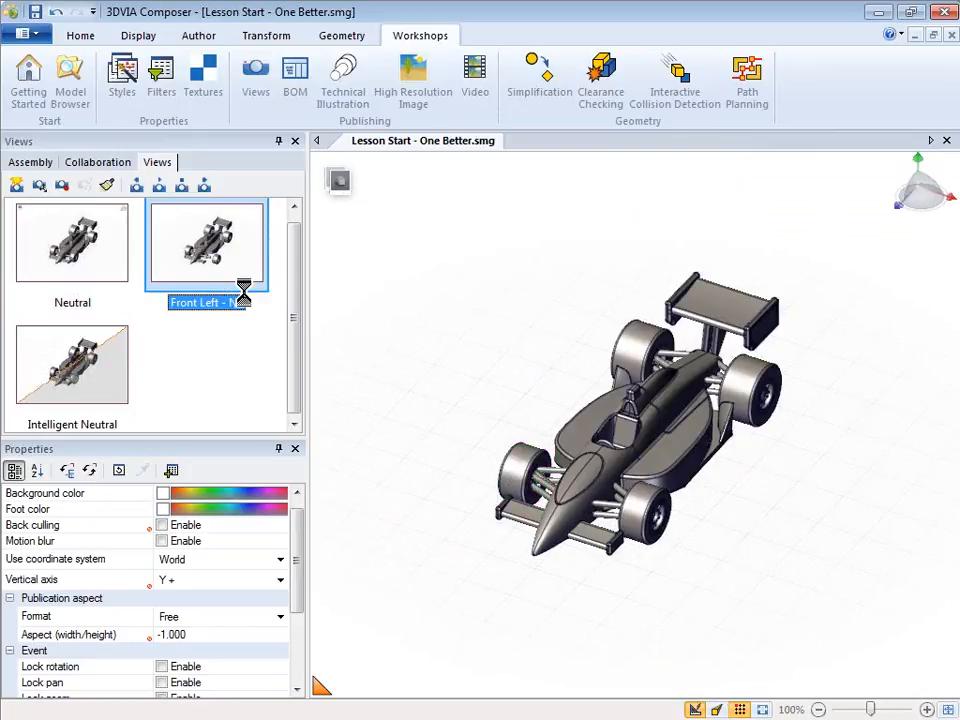
{"action": "left_click_drag", "start_coordinate": [706, 596], "coordinate": [713, 384]}
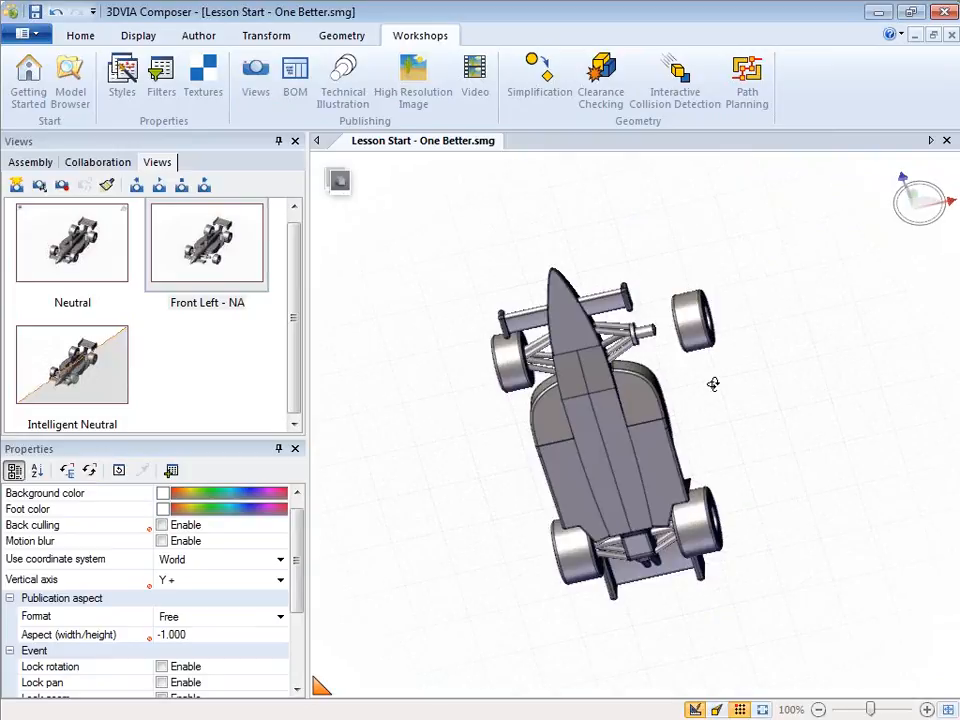
{"action": "left_click", "coordinate": [82, 372]}
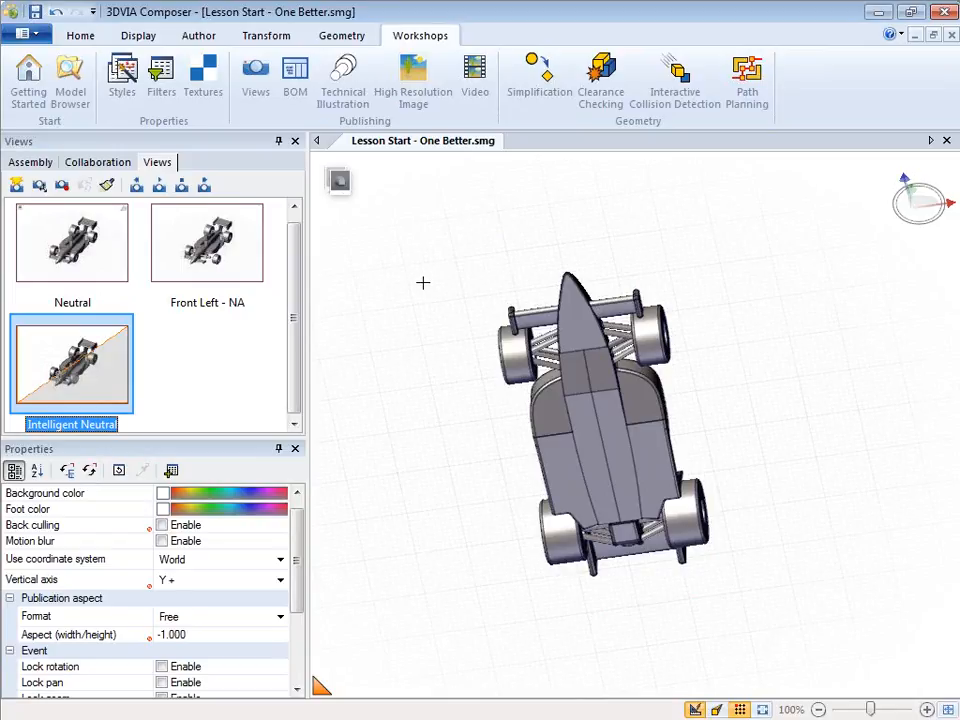
{"action": "left_click", "coordinate": [74, 249]}
{"action": "double_click", "coordinate": [71, 243]}
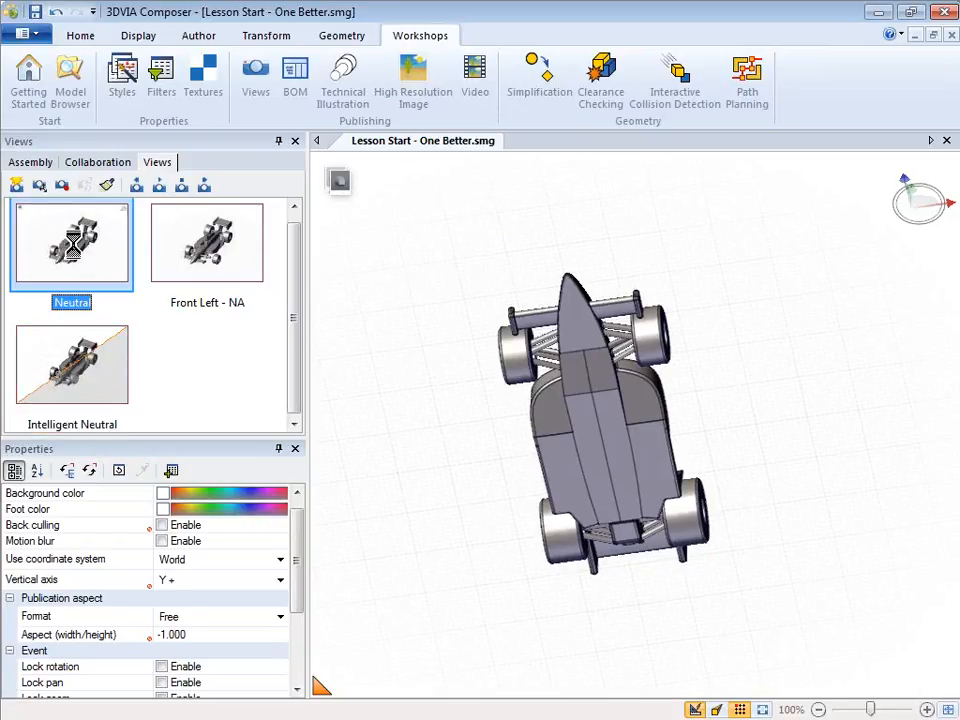
{"action": "double_click", "coordinate": [209, 250]}
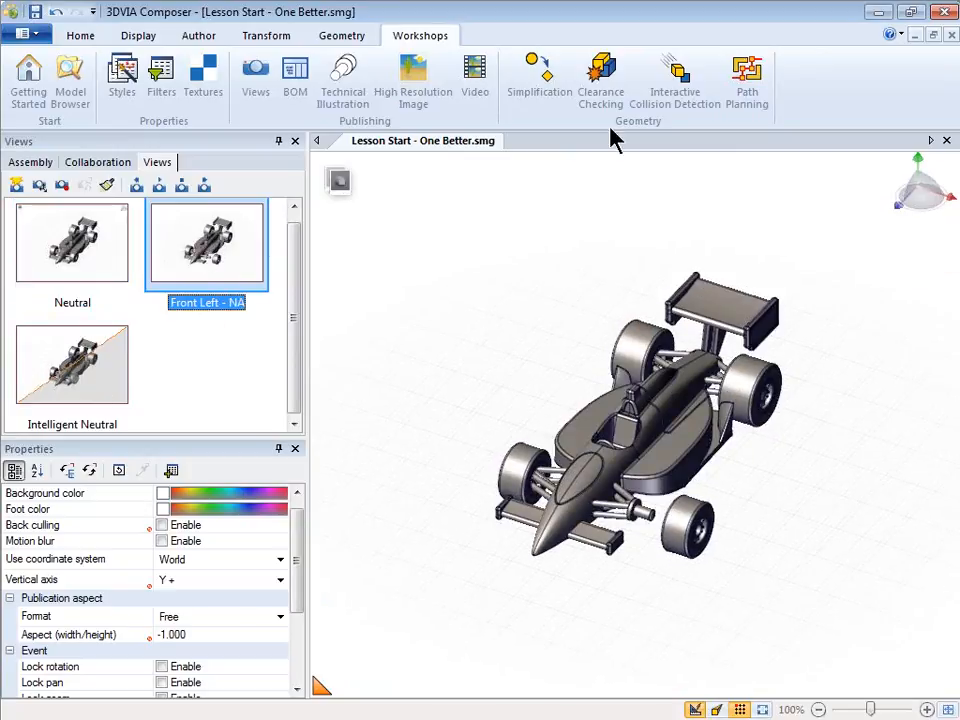
Step: Create a custom view capturing the front left wheel's location in its removed position, name it Intelligent Neutral, and close the Views workshop
{"action": "left_click", "coordinate": [253, 84]}
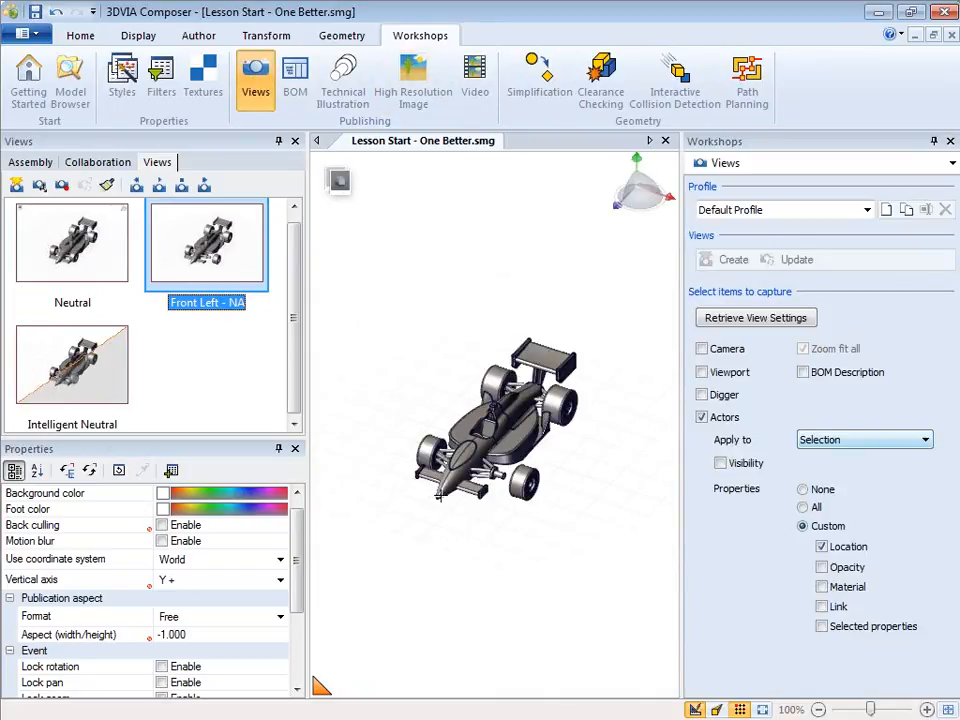
{"action": "left_click", "coordinate": [523, 483]}
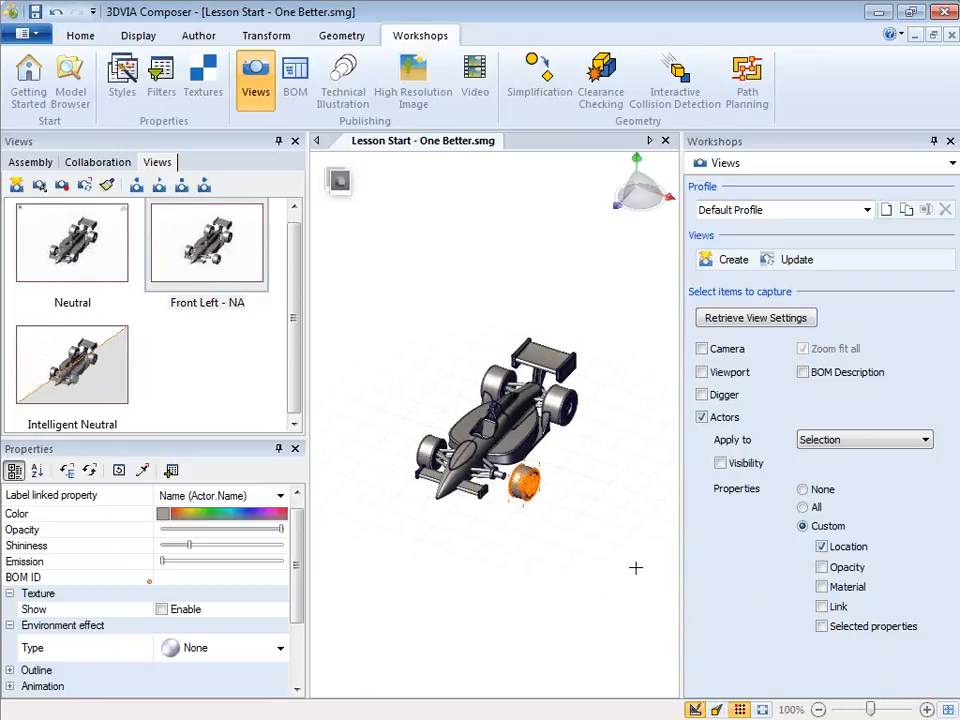
{"action": "left_click", "coordinate": [733, 259]}
{"action": "left_click", "coordinate": [215, 426]}
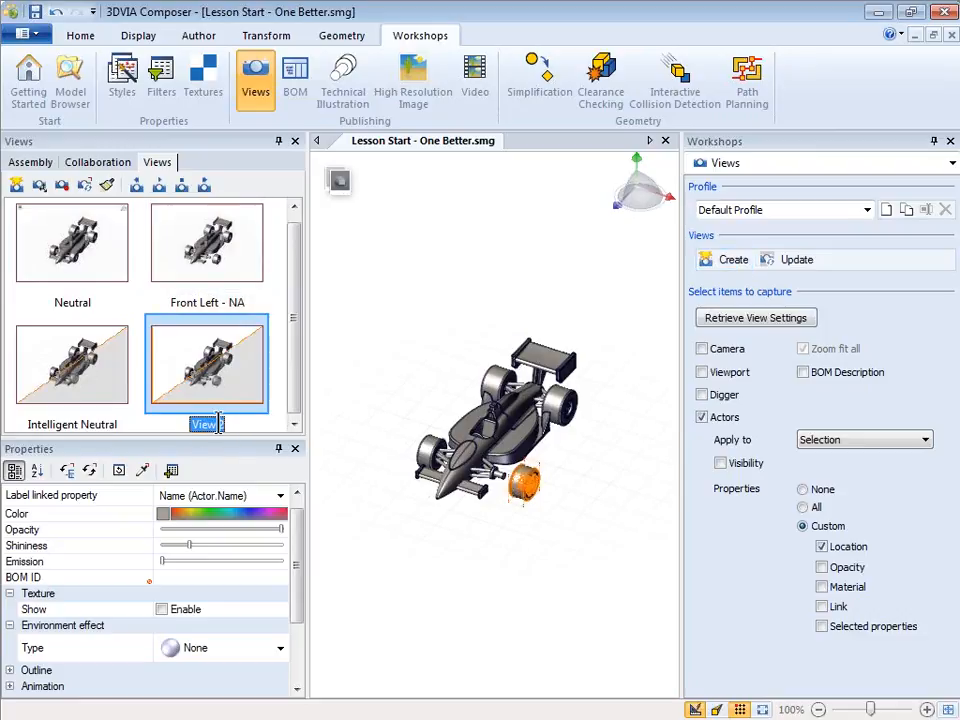
{"action": "type", "text": "Intelli"}
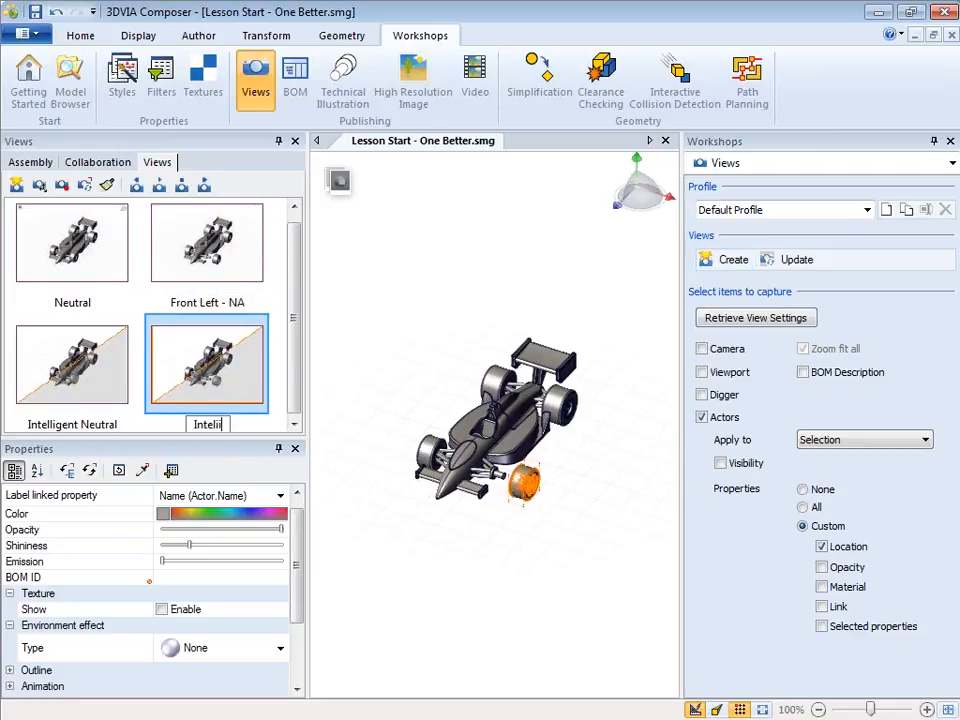
{"action": "type", "text": "gent Neutral"}
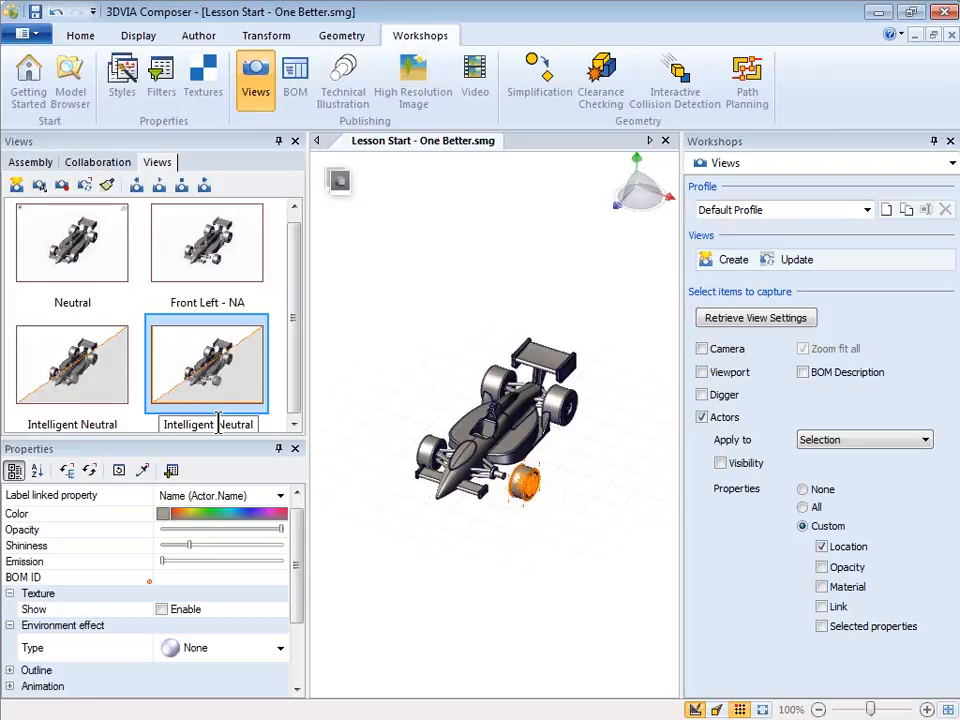
{"action": "left_click", "coordinate": [281, 389]}
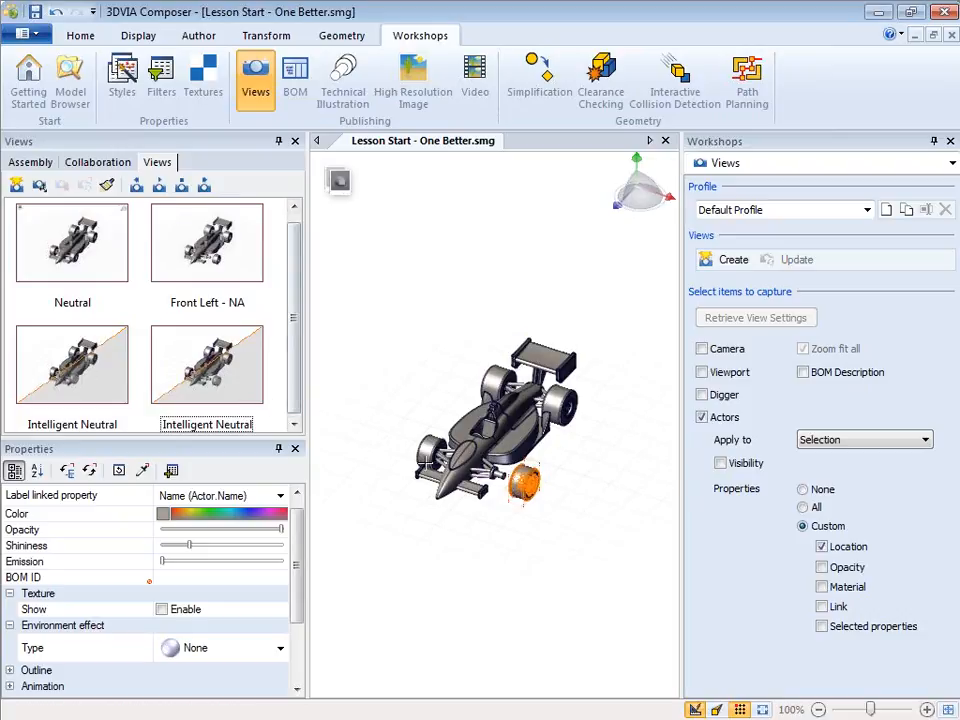
{"action": "left_click", "coordinate": [513, 524]}
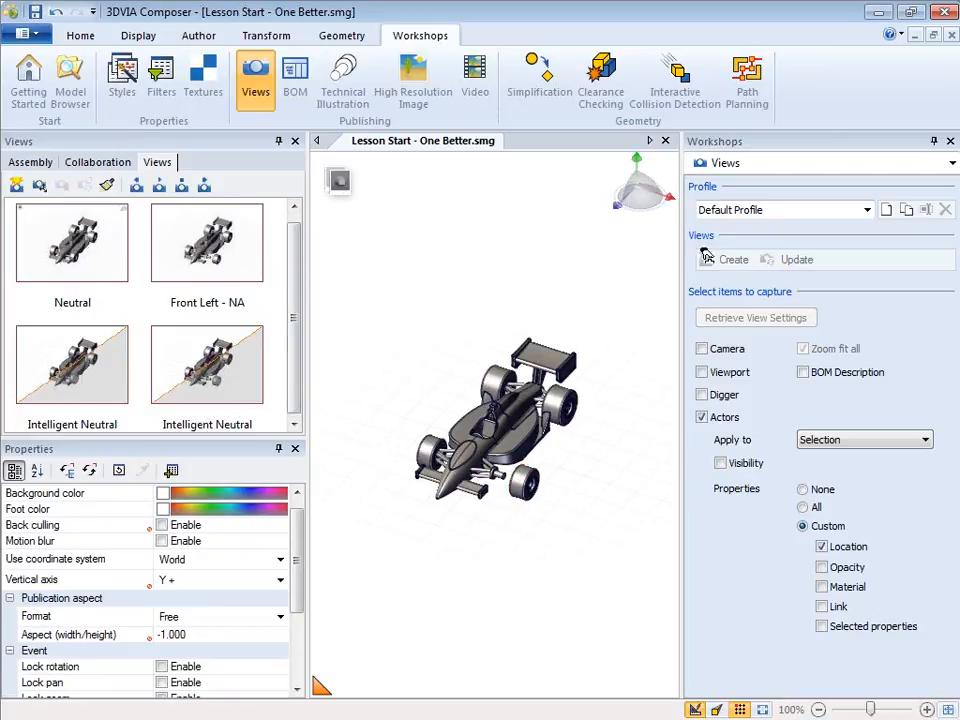
{"action": "left_click", "coordinate": [950, 141]}
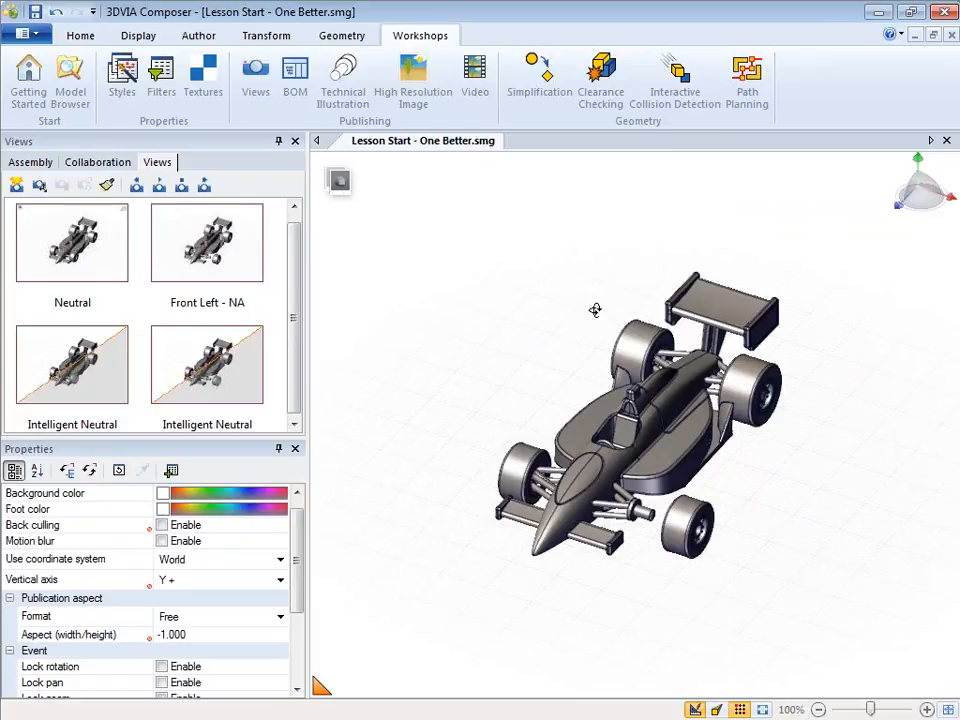
Step: Test the mounted-wheel and removed-wheel custom views from a rotated, zoomed-in camera angle near the front left wheel
{"action": "left_click_drag", "start_coordinate": [594, 310], "coordinate": [671, 444]}
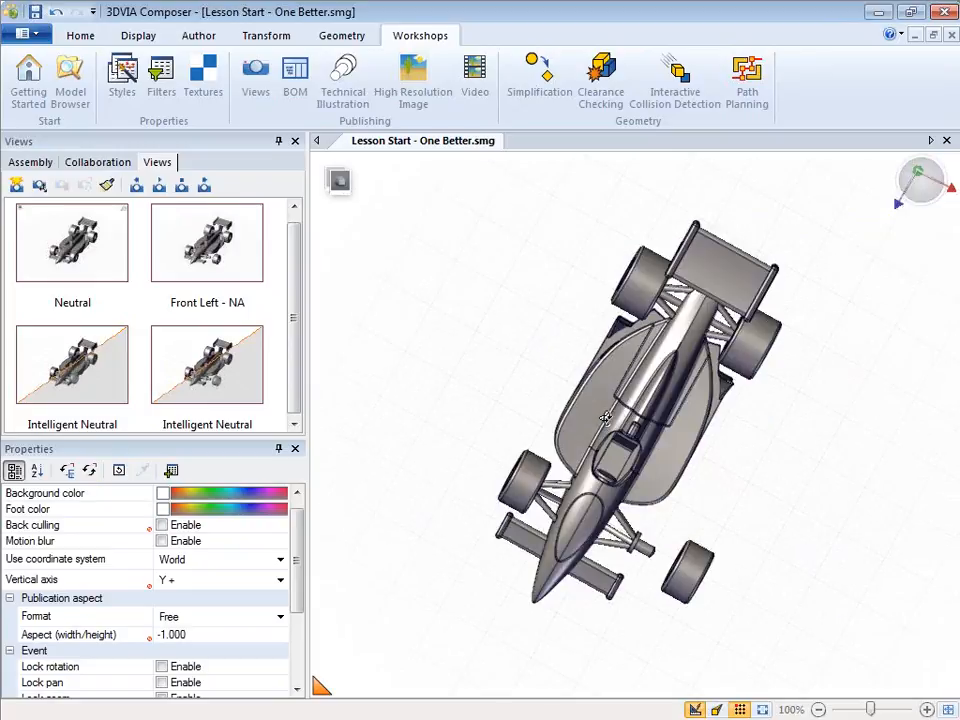
{"action": "scroll", "coordinate": [827, 403], "scroll_direction": "up", "scroll_amount": 5}
{"action": "right_click_drag", "start_coordinate": [814, 401], "coordinate": [581, 373]}
{"action": "left_click", "coordinate": [94, 365]}
{"action": "left_click", "coordinate": [94, 365]}
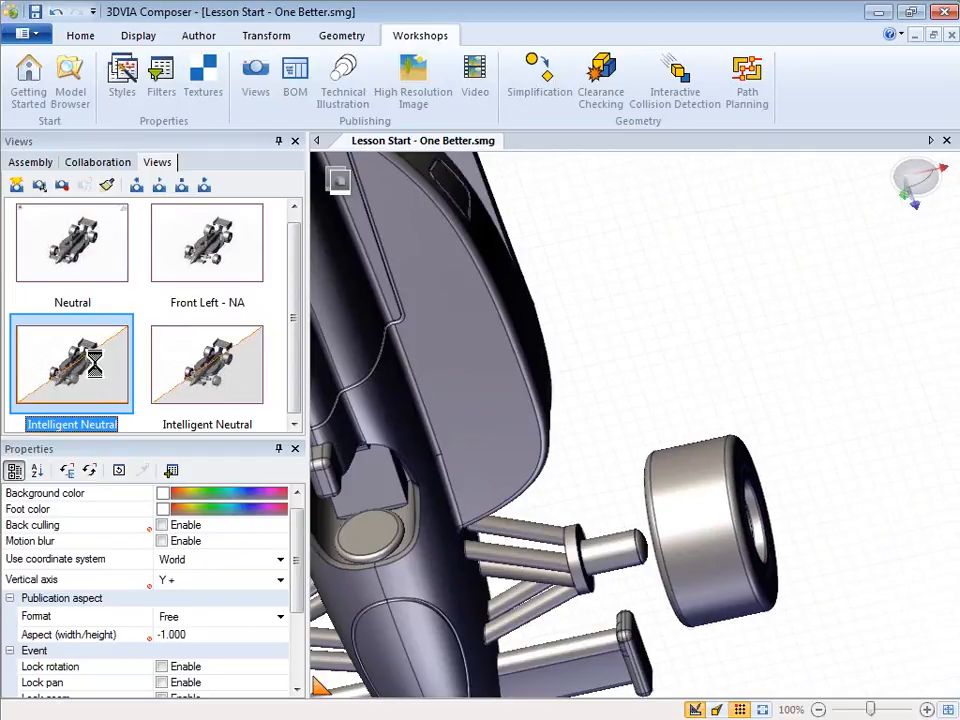
{"action": "left_click", "coordinate": [200, 368]}
{"action": "key", "text": "Left"}
{"action": "left_click", "coordinate": [200, 368]}
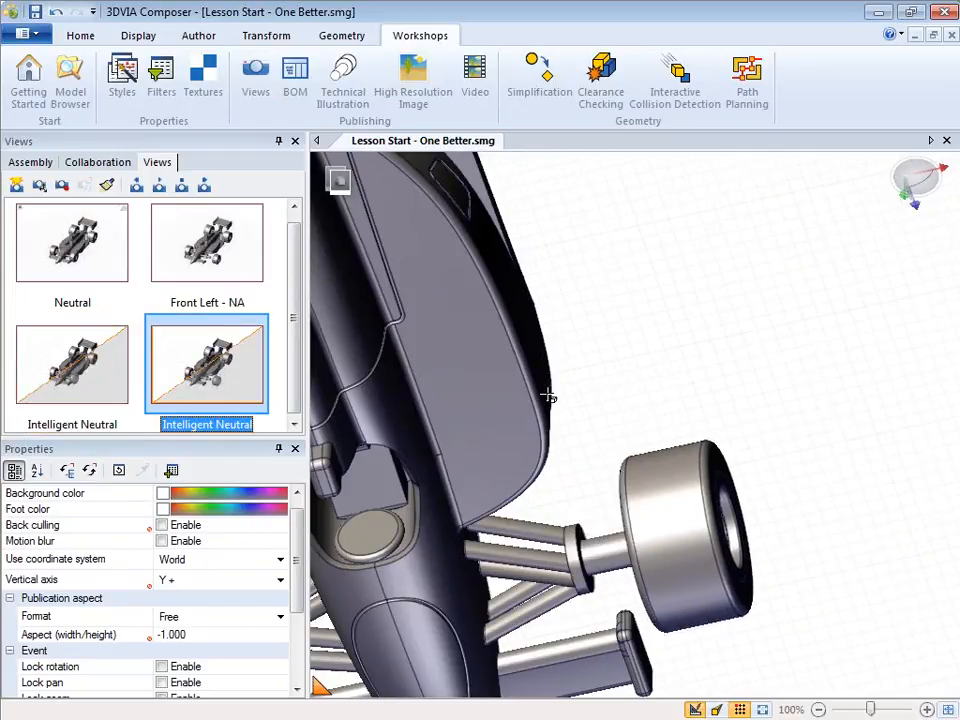
Step: Return to the Neutral view and set the front left wheel's Pulse to 400 ms
{"action": "left_click", "coordinate": [72, 240]}
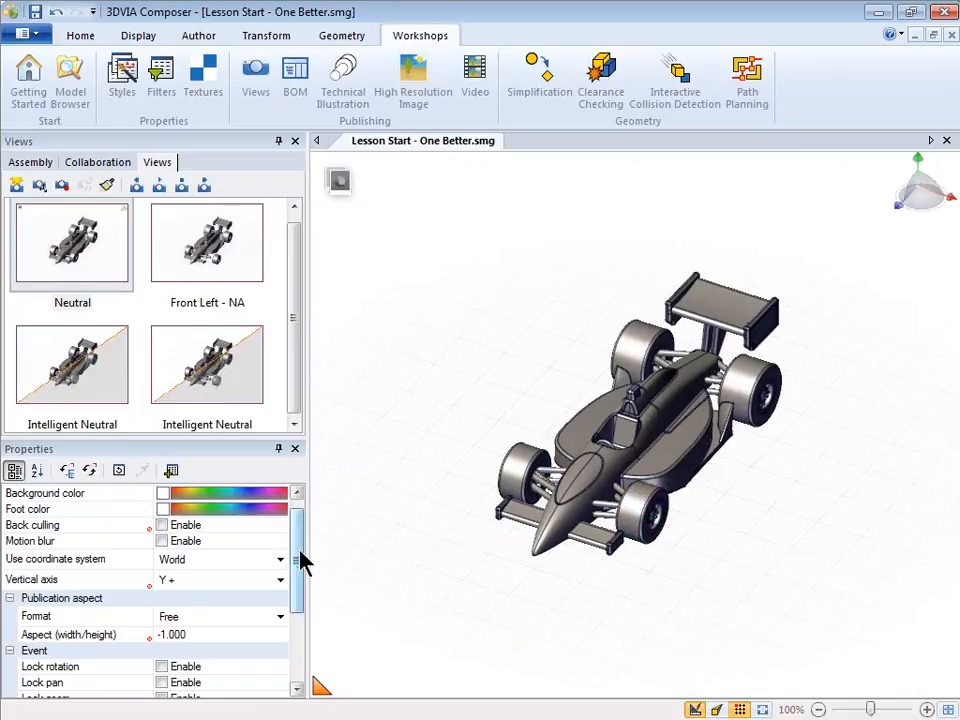
{"action": "left_click", "coordinate": [625, 499]}
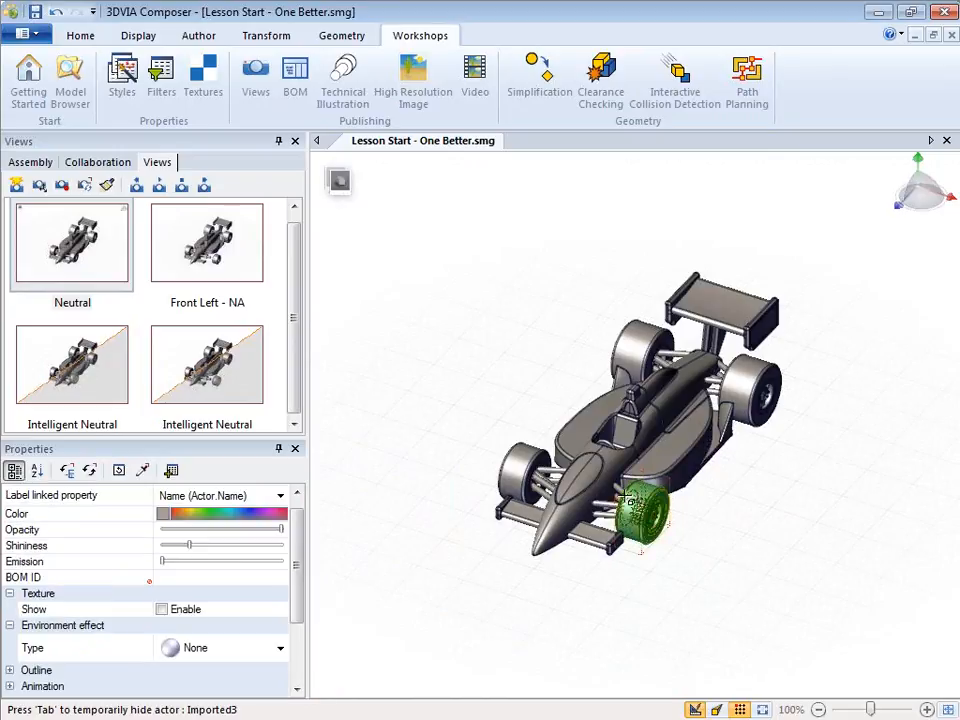
{"action": "left_click_drag", "start_coordinate": [298, 553], "coordinate": [302, 617]}
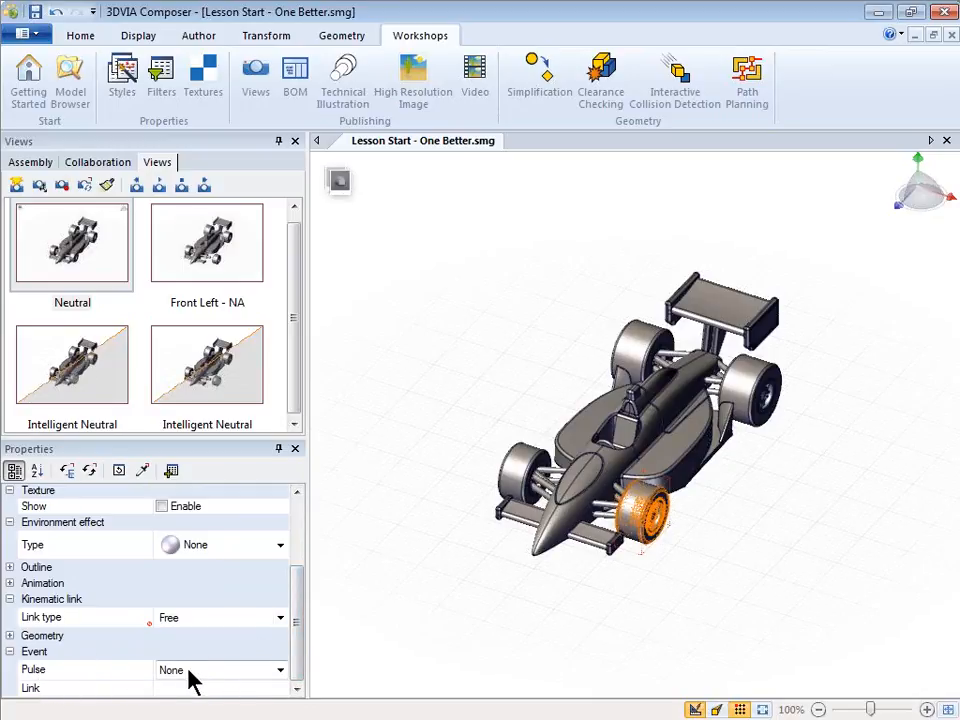
{"action": "left_click", "coordinate": [278, 670]}
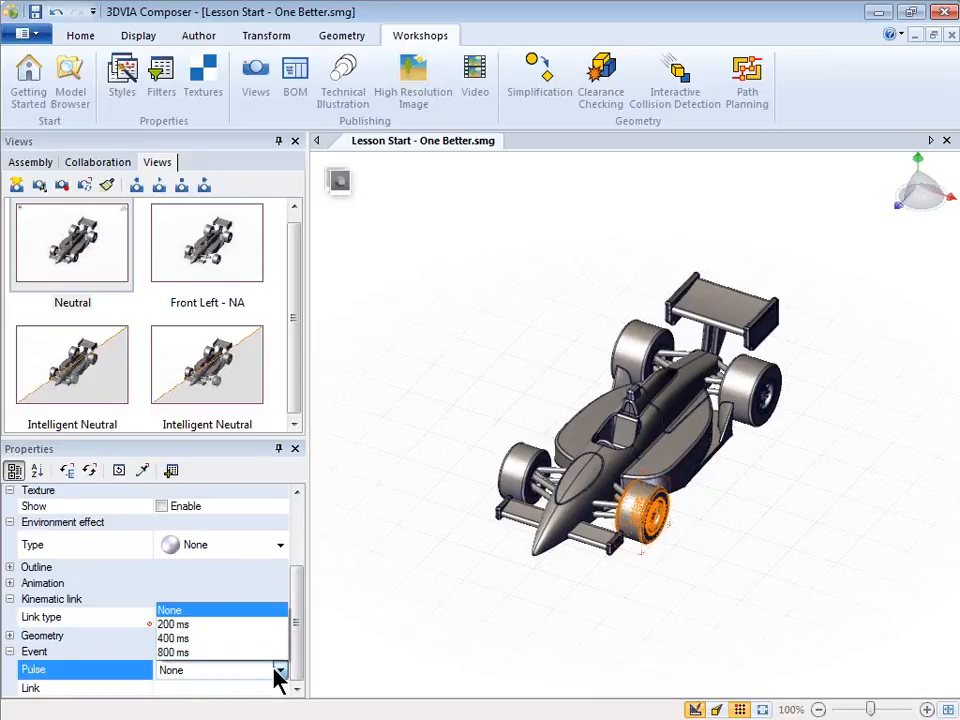
{"action": "left_click", "coordinate": [240, 638]}
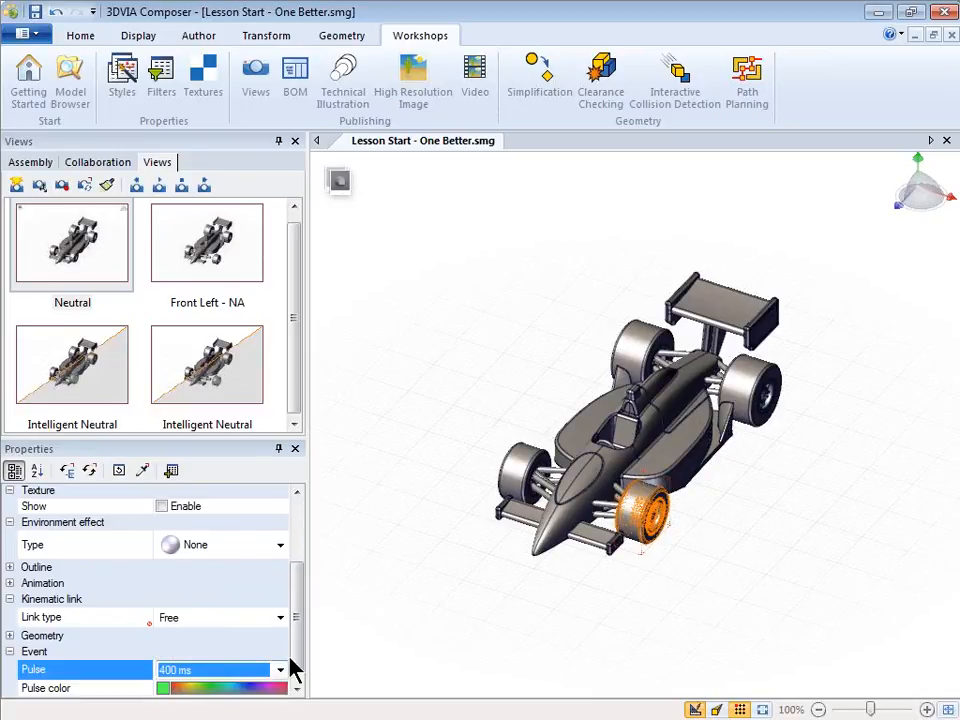
{"action": "scroll", "coordinate": [270, 655], "scroll_direction": "down", "scroll_amount": 1}
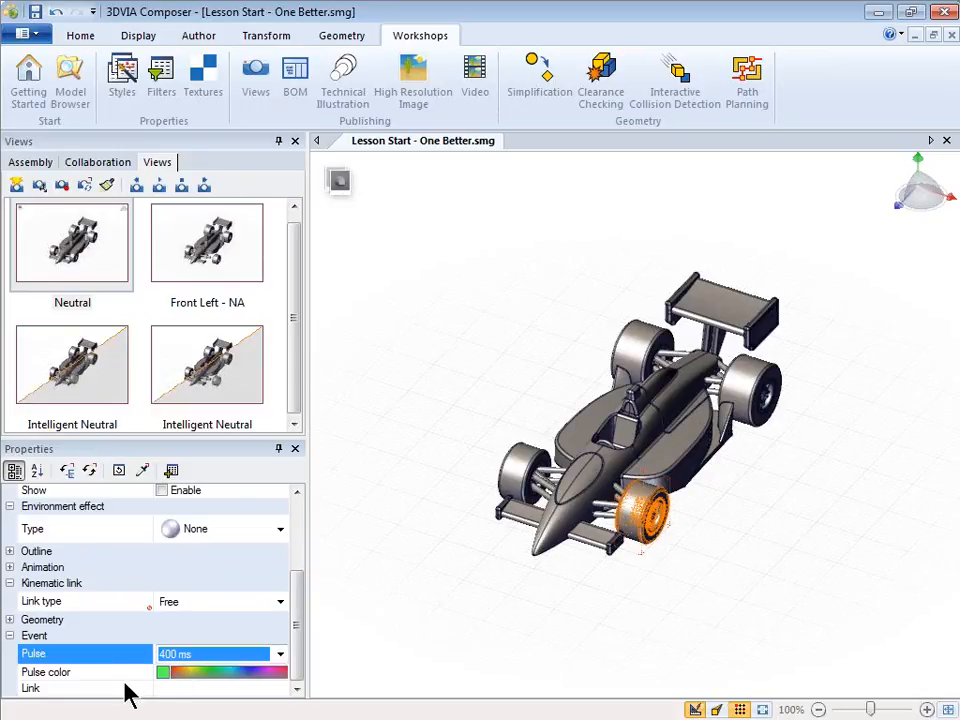
{"action": "left_click", "coordinate": [179, 687]}
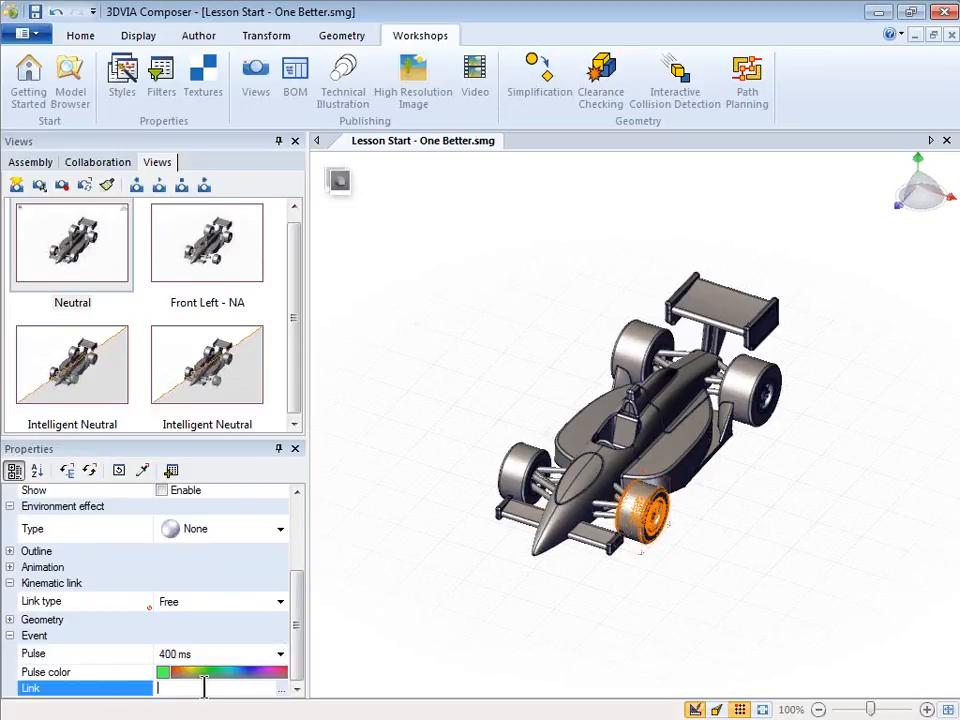
{"action": "left_click", "coordinate": [282, 689]}
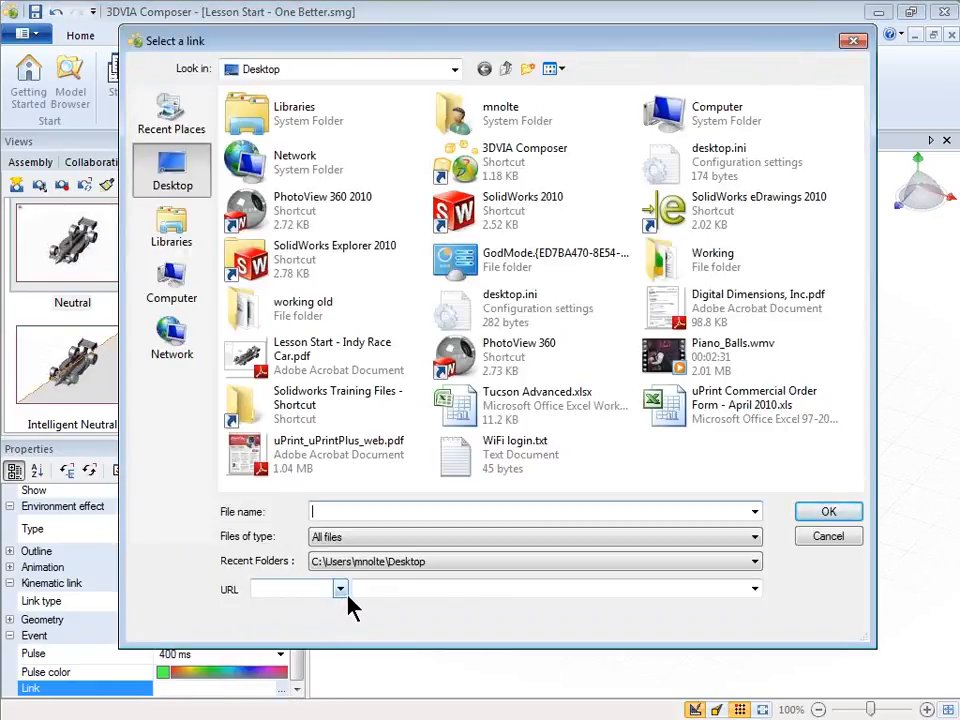
{"action": "left_click", "coordinate": [342, 590]}
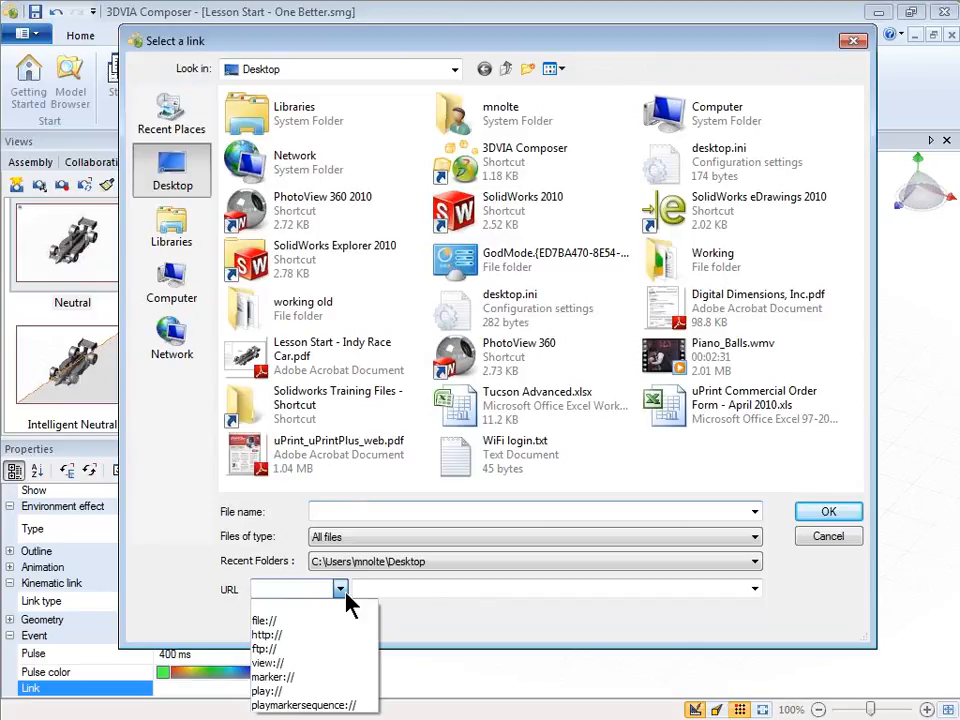
{"action": "left_click", "coordinate": [272, 664]}
{"action": "left_click", "coordinate": [754, 589]}
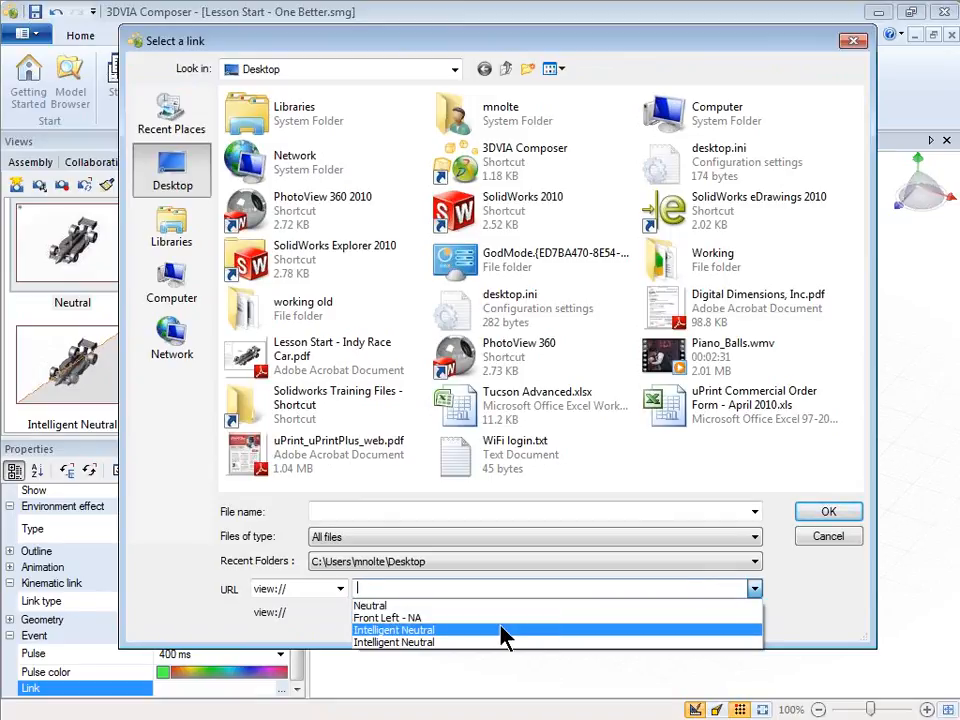
{"action": "left_click", "coordinate": [833, 552]}
{"action": "left_click", "coordinate": [829, 539]}
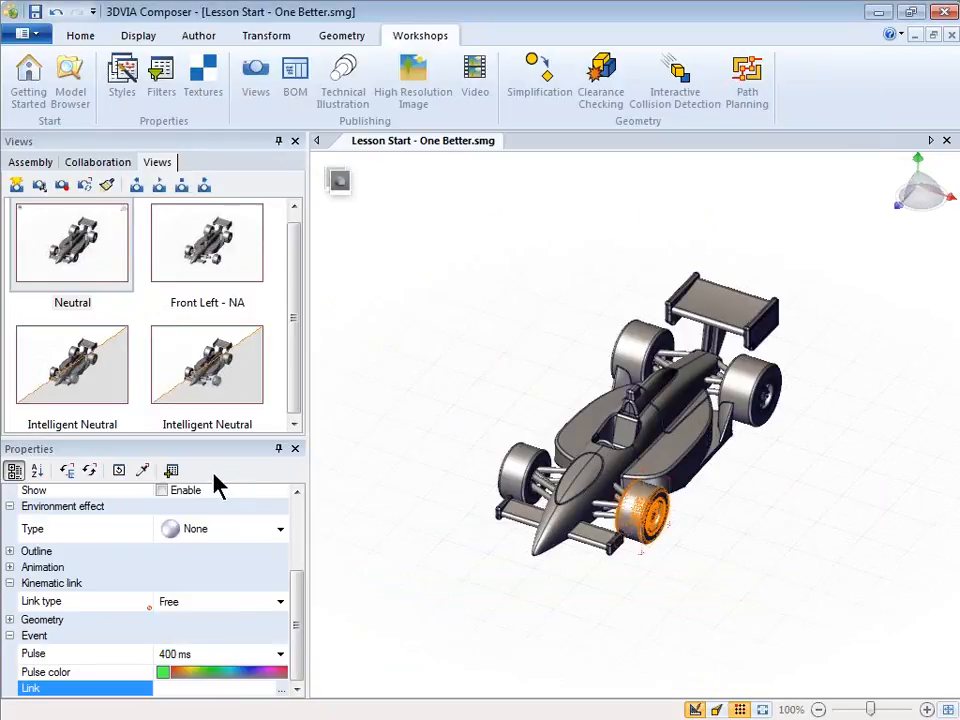
Step: Rename the custom view with the removed wheel as Intelligent Out
{"action": "double_click", "coordinate": [222, 424]}
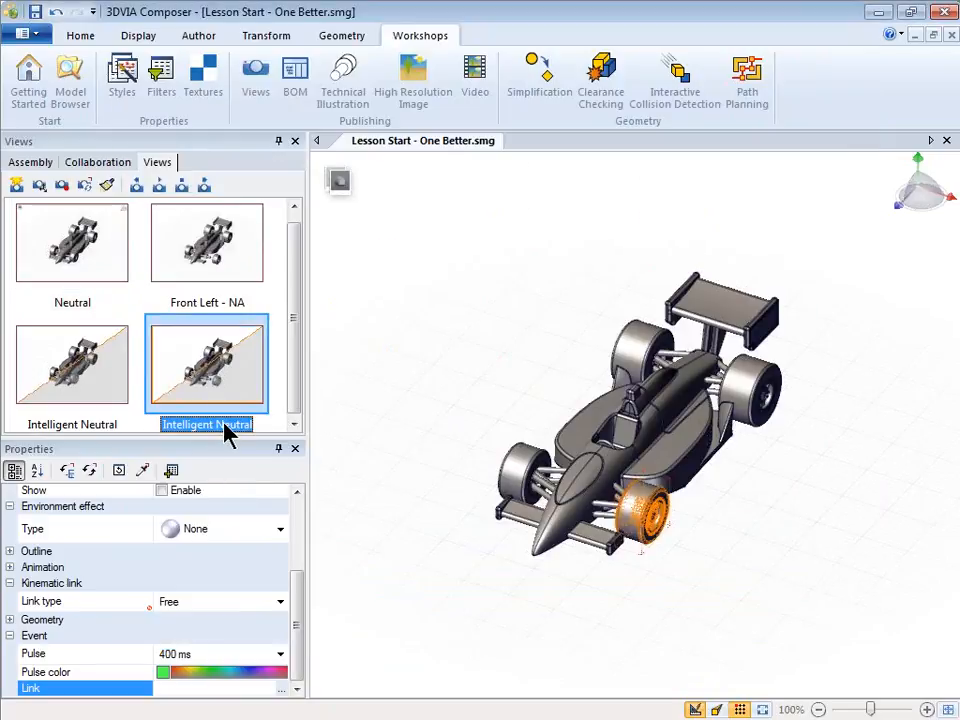
{"action": "left_click_drag", "start_coordinate": [215, 424], "coordinate": [290, 432]}
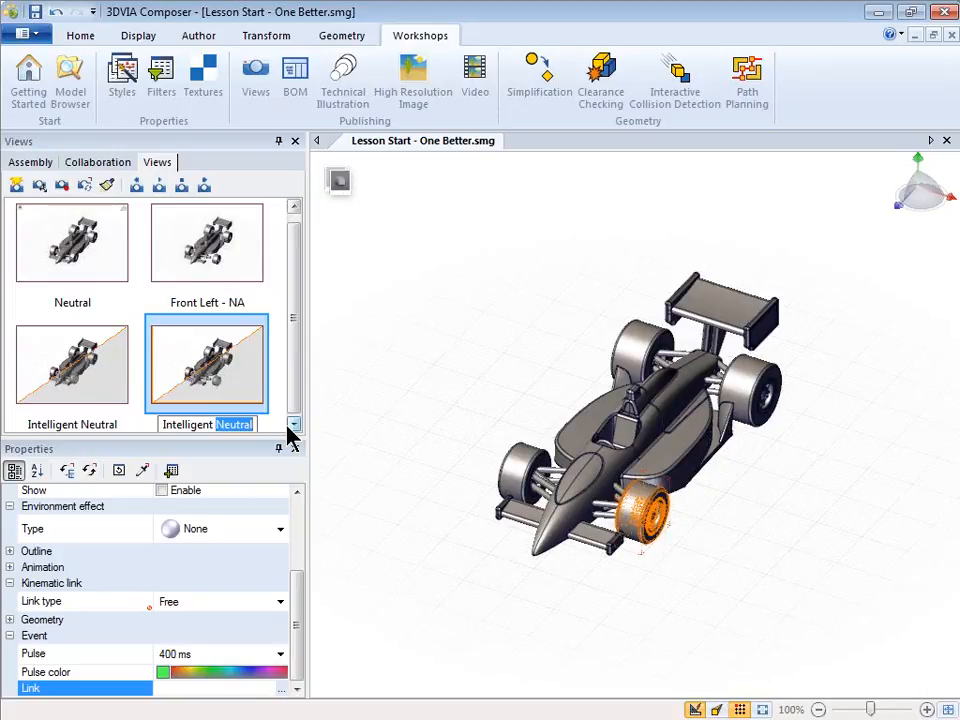
{"action": "type", "text": "Out"}
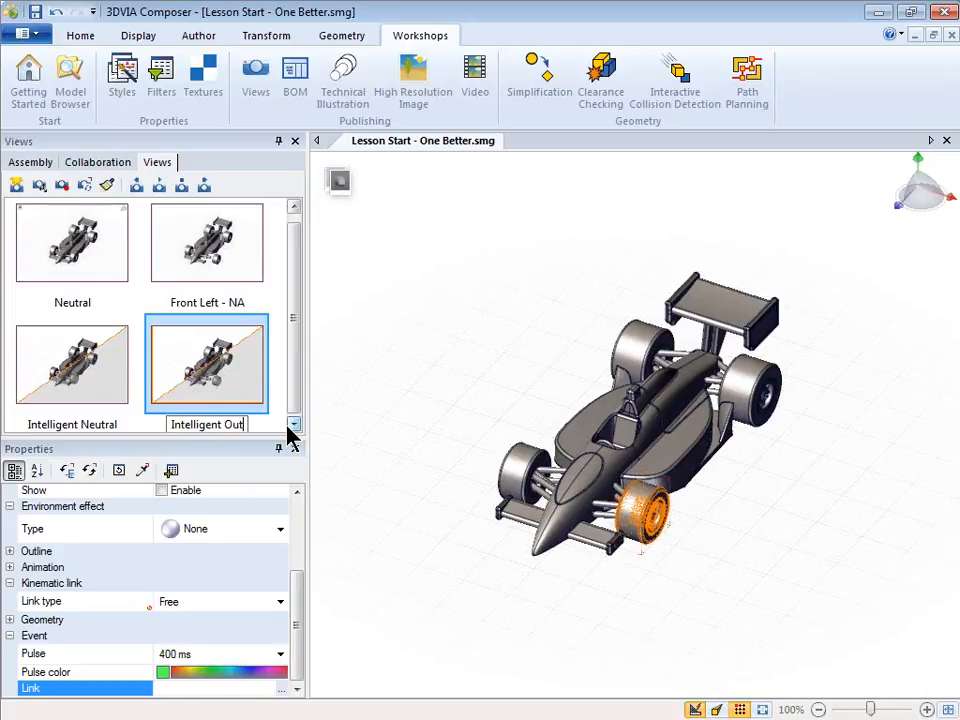
{"action": "key", "text": "Return"}
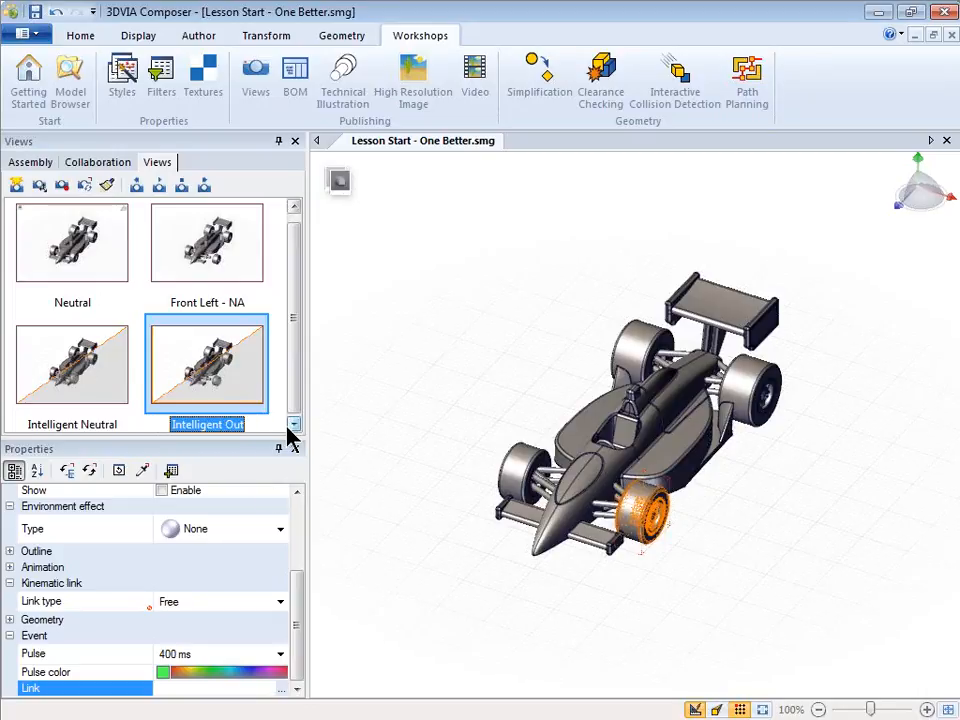
Step: Link the front left wheel to the Intelligent Out view using the view:// link type
{"action": "left_click", "coordinate": [282, 690]}
{"action": "left_click", "coordinate": [340, 590]}
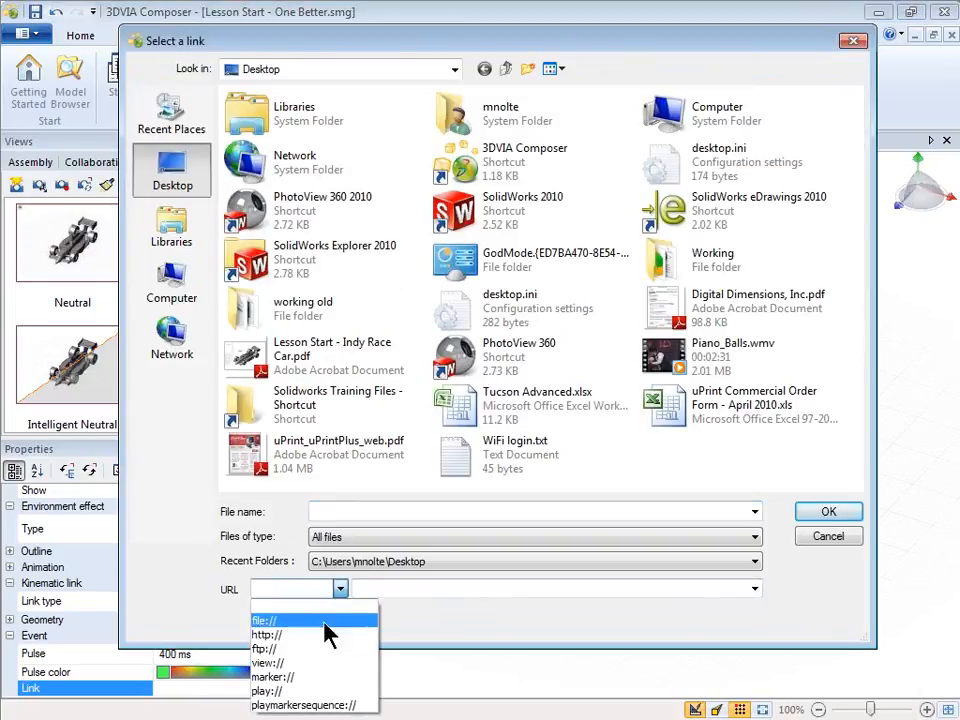
{"action": "left_click", "coordinate": [318, 663]}
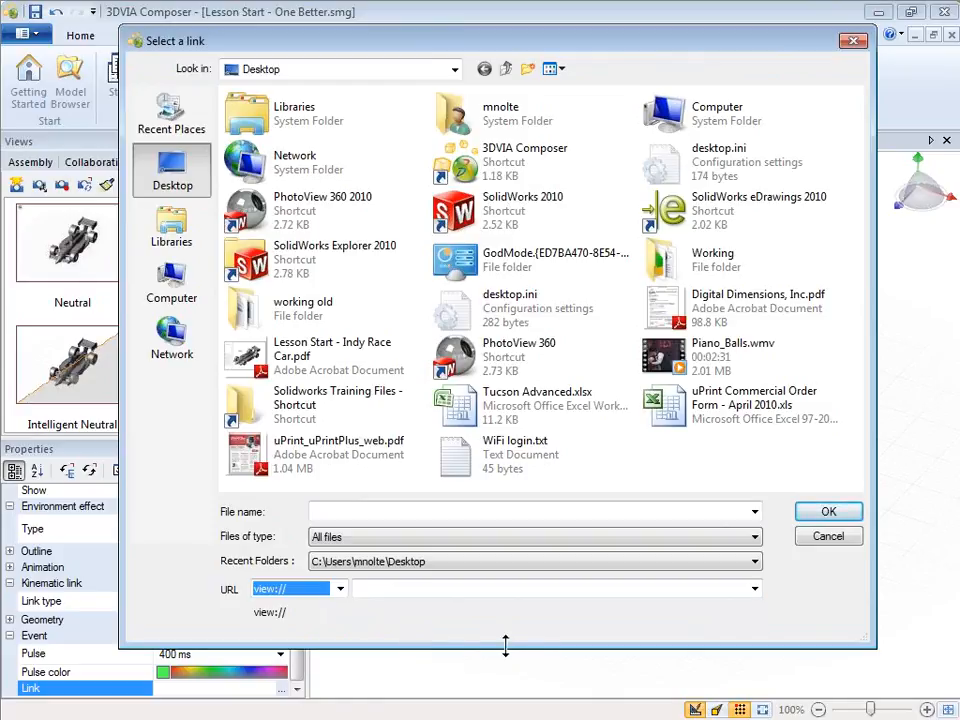
{"action": "left_click", "coordinate": [753, 590]}
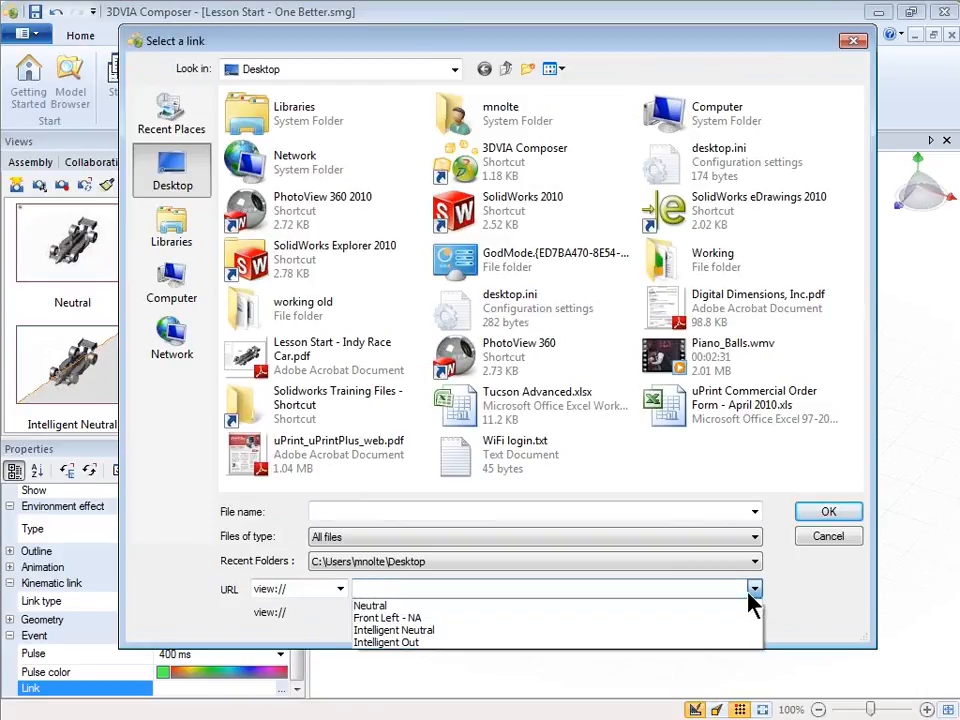
{"action": "left_click", "coordinate": [387, 643]}
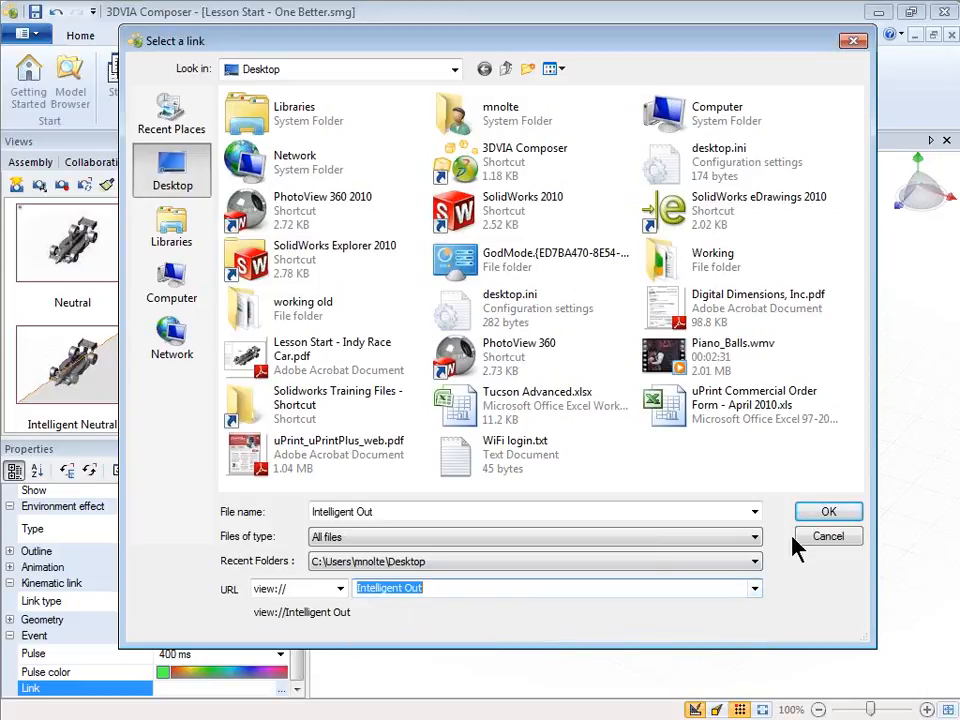
{"action": "left_click", "coordinate": [830, 512]}
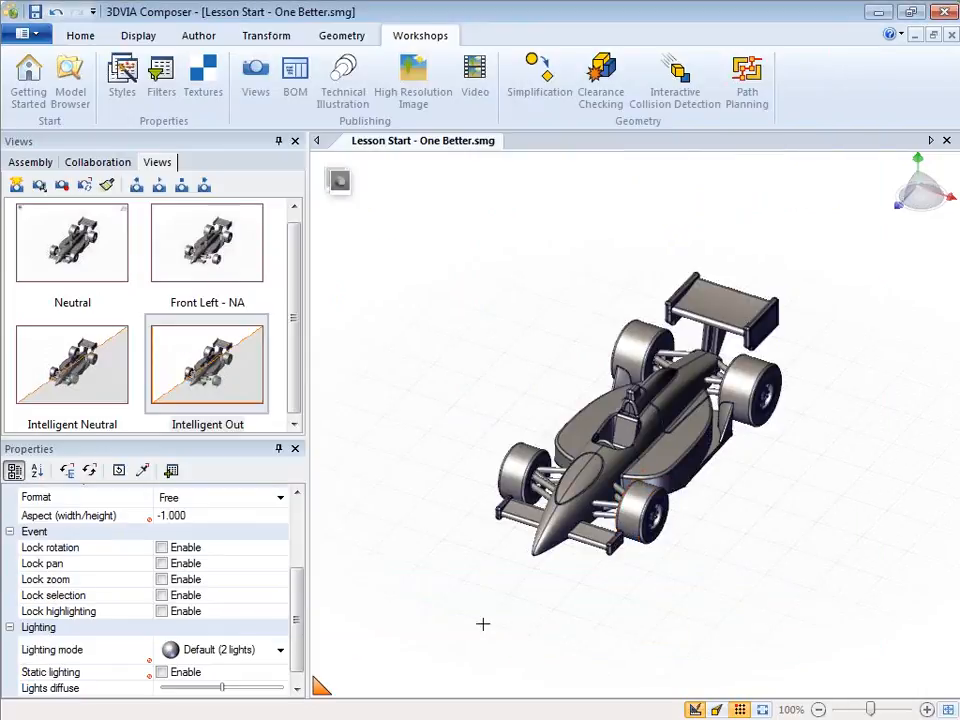
Step: Select the front left wheel with the Intelligent Neutral view and mark its Pulse and Link properties for capture
{"action": "left_click", "coordinate": [637, 535]}
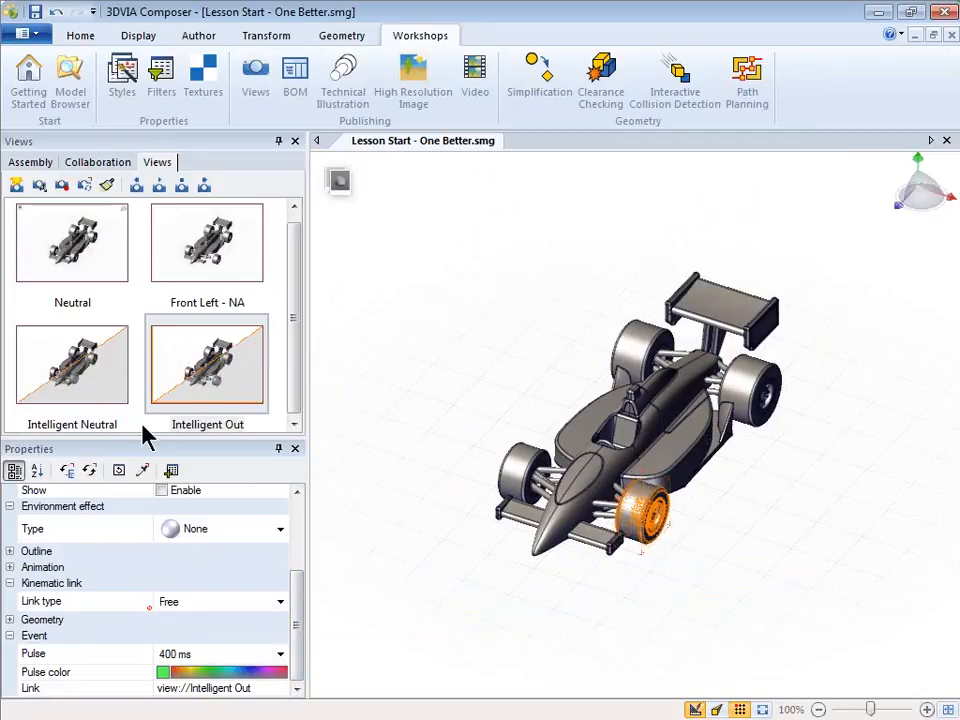
{"action": "left_click", "coordinate": [89, 383]}
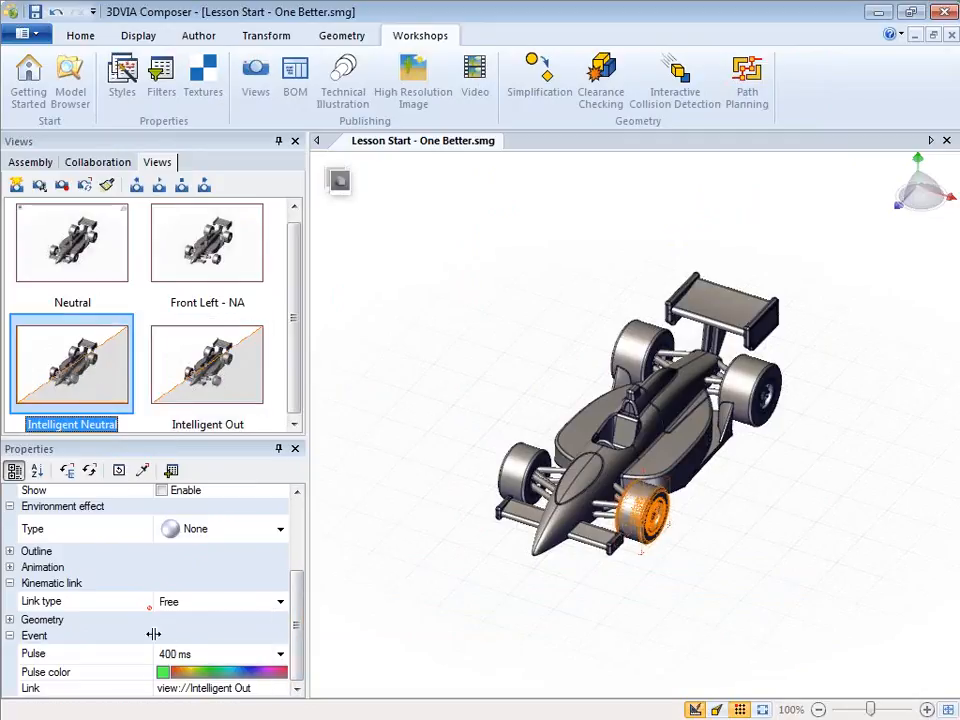
{"action": "left_click", "coordinate": [92, 655]}
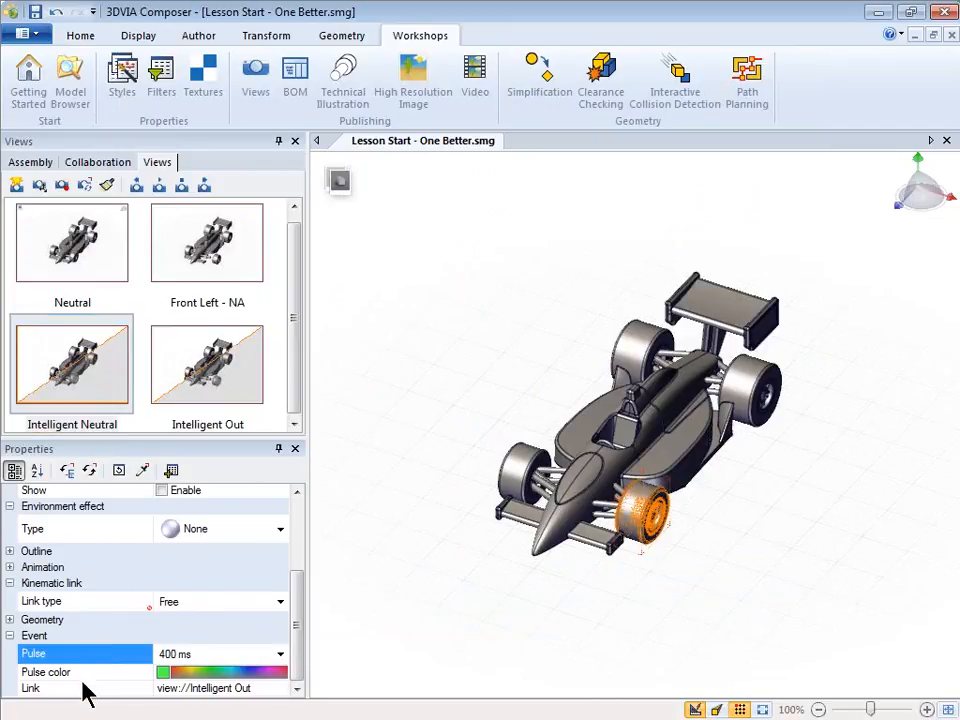
{"action": "left_click", "coordinate": [90, 686]}
{"action": "left_click", "coordinate": [682, 492]}
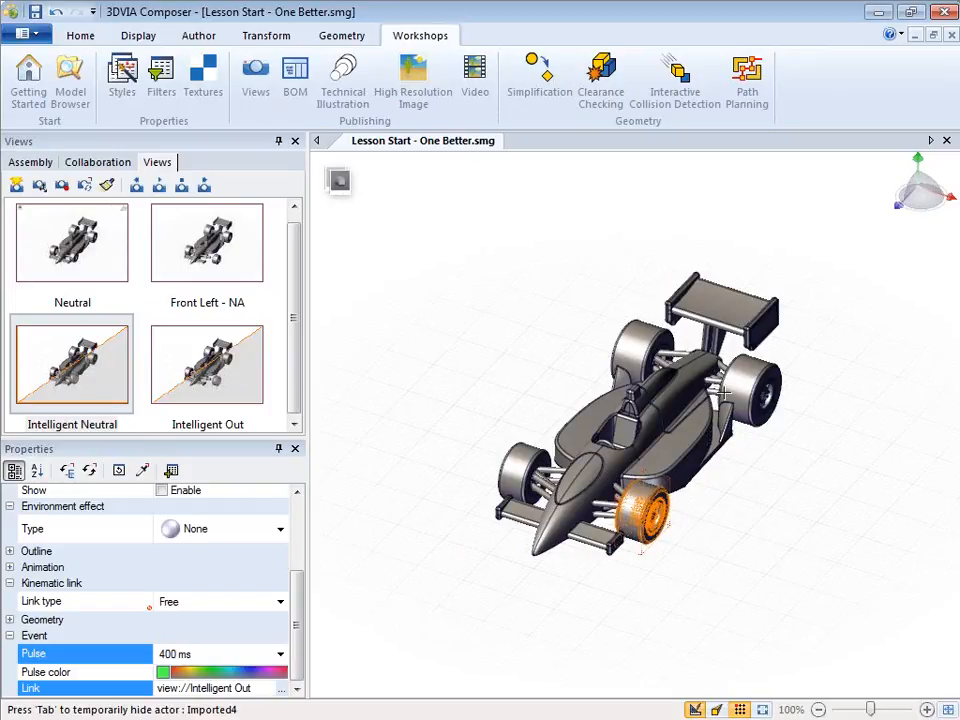
Step: Update the Intelligent Neutral view to capture the front left wheel's Location, Link and Selected properties
{"action": "left_click", "coordinate": [255, 75]}
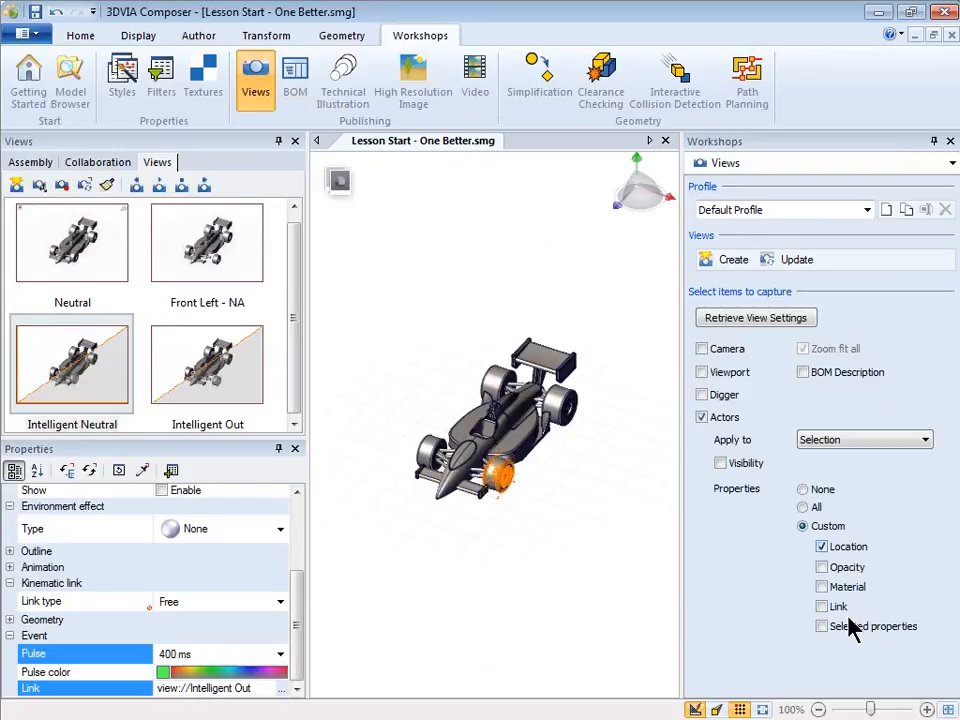
{"action": "key", "text": "Tab"}
{"action": "key", "text": "space"}
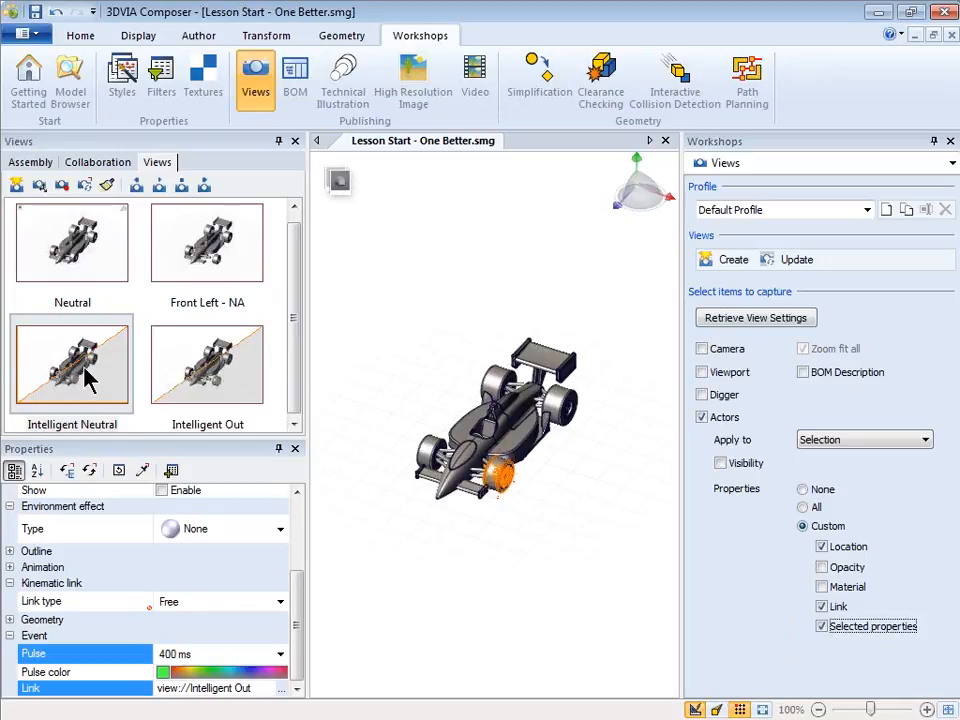
{"action": "left_click", "coordinate": [793, 262]}
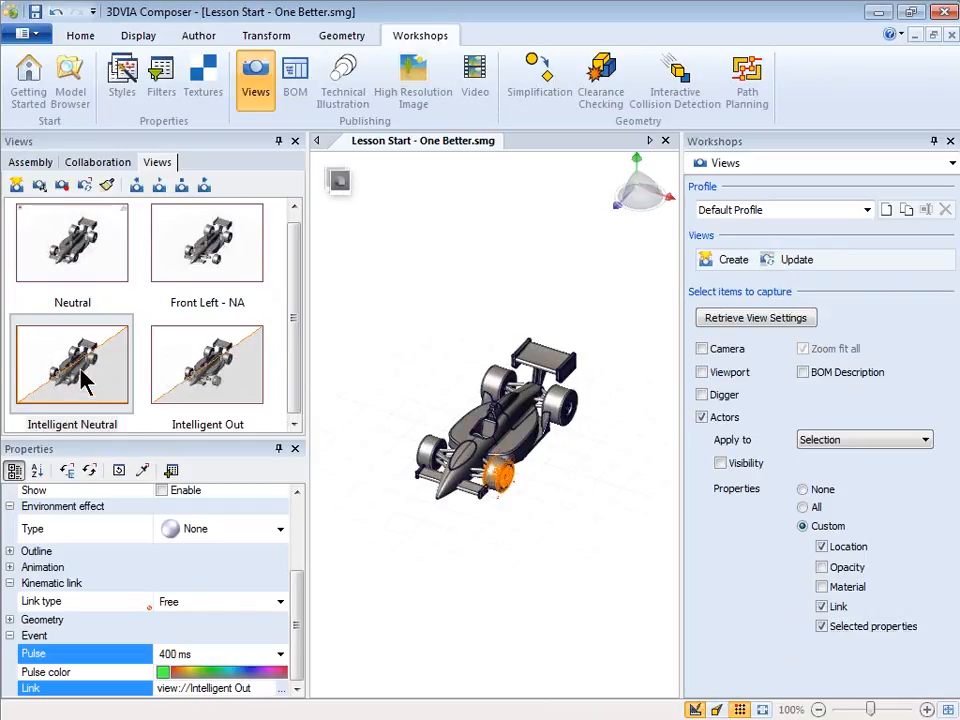
{"action": "left_click", "coordinate": [386, 369]}
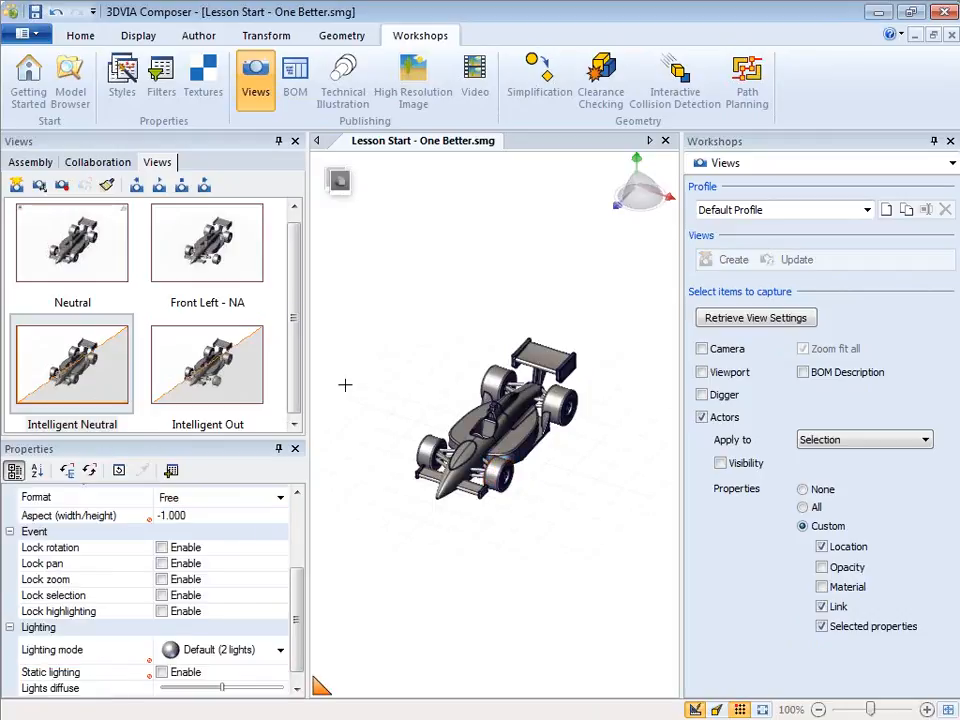
Step: Activate the Intelligent Out view and link the removed front left wheel to view://Intelligent Neutral
{"action": "left_click", "coordinate": [222, 385]}
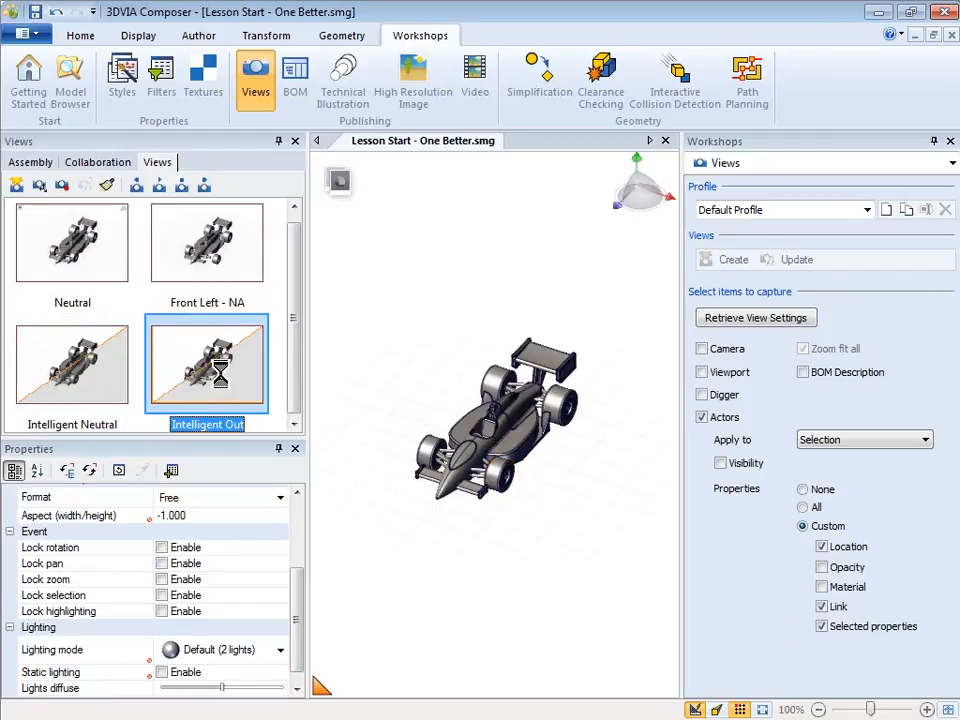
{"action": "left_click_drag", "start_coordinate": [303, 628], "coordinate": [297, 655]}
{"action": "left_click", "coordinate": [530, 483]}
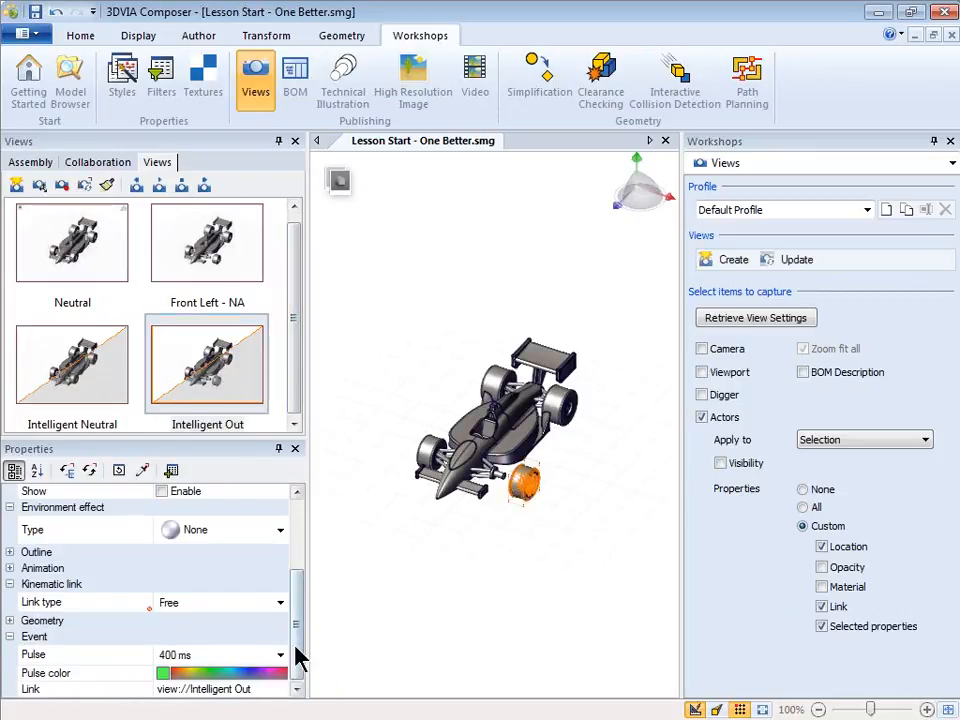
{"action": "left_click", "coordinate": [281, 689]}
{"action": "left_click", "coordinate": [283, 689]}
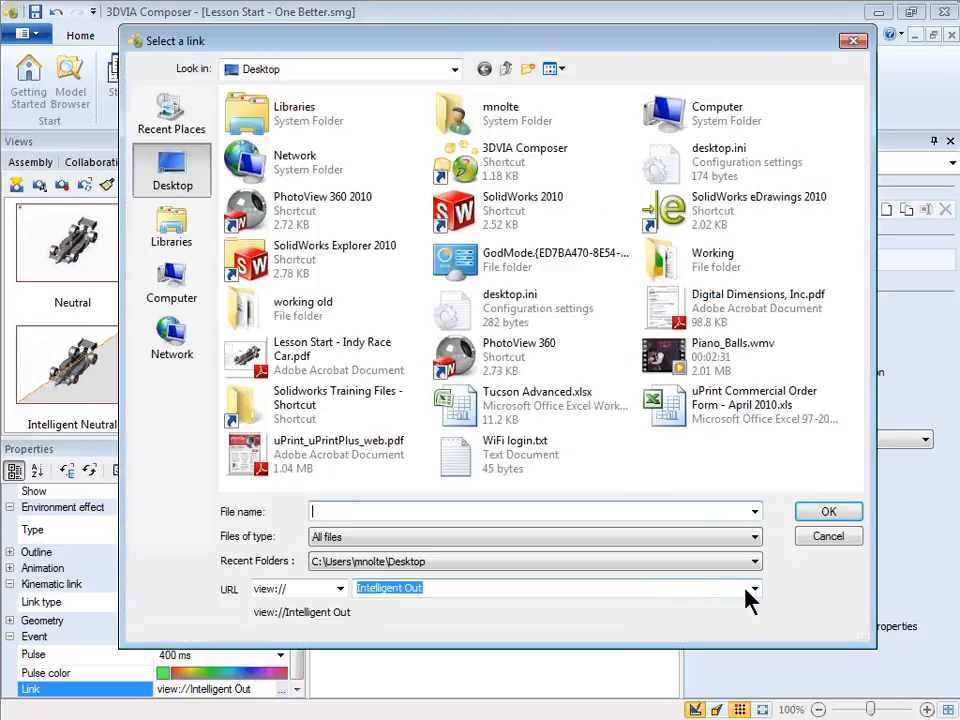
{"action": "left_click", "coordinate": [756, 590]}
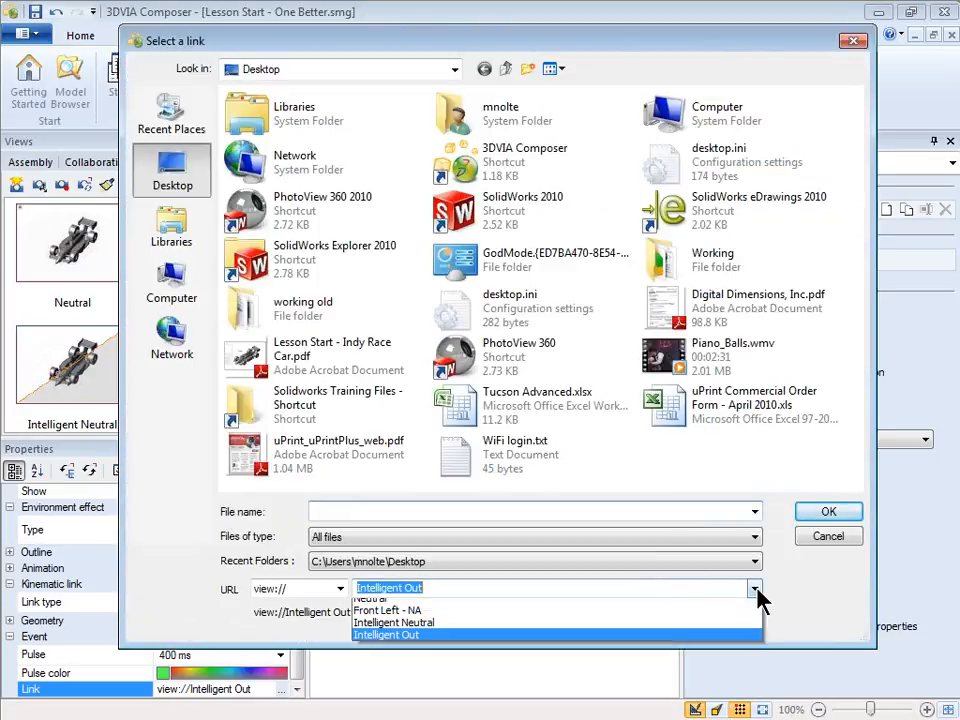
{"action": "left_click", "coordinate": [592, 631]}
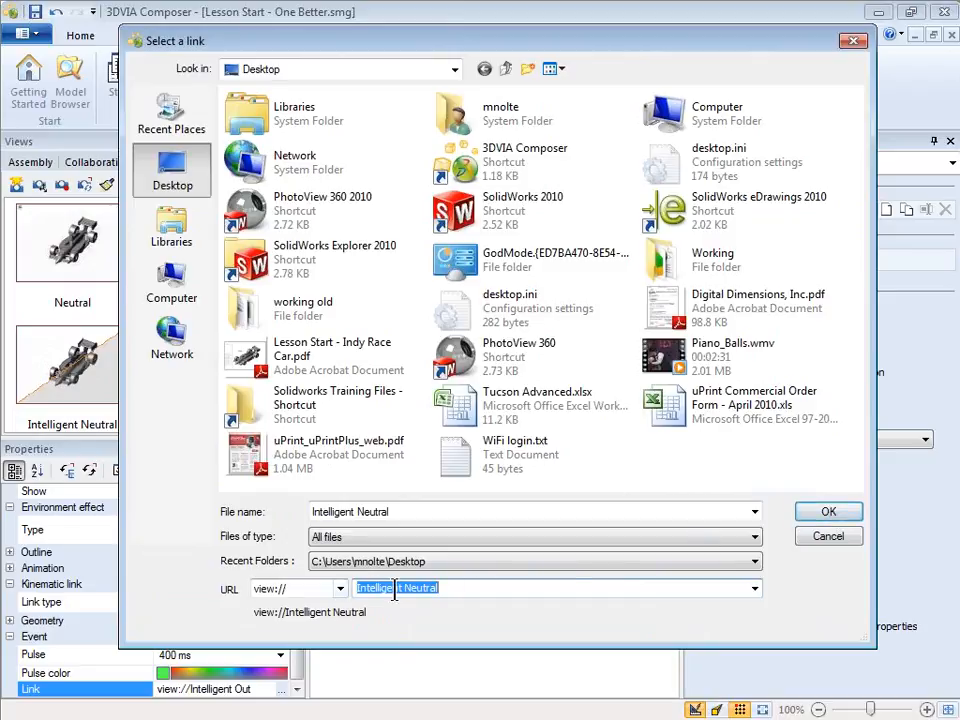
{"action": "left_click", "coordinate": [827, 514]}
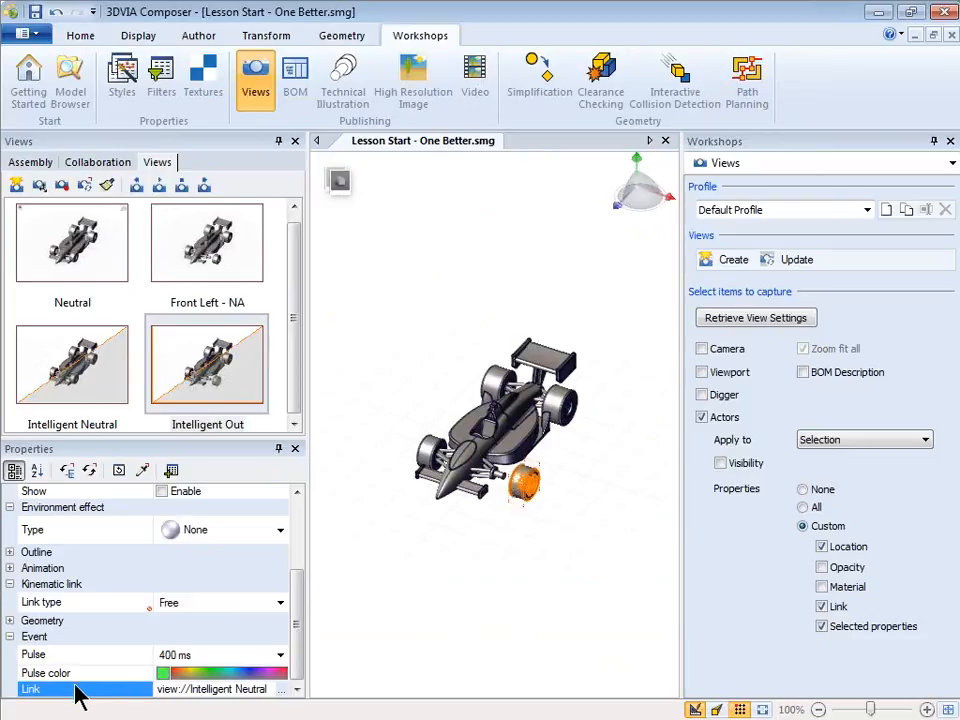
Step: Update the Intelligent Out view with the removed wheel's Pulse and Link properties, and close the Views workshop
{"action": "left_click", "coordinate": [66, 656]}
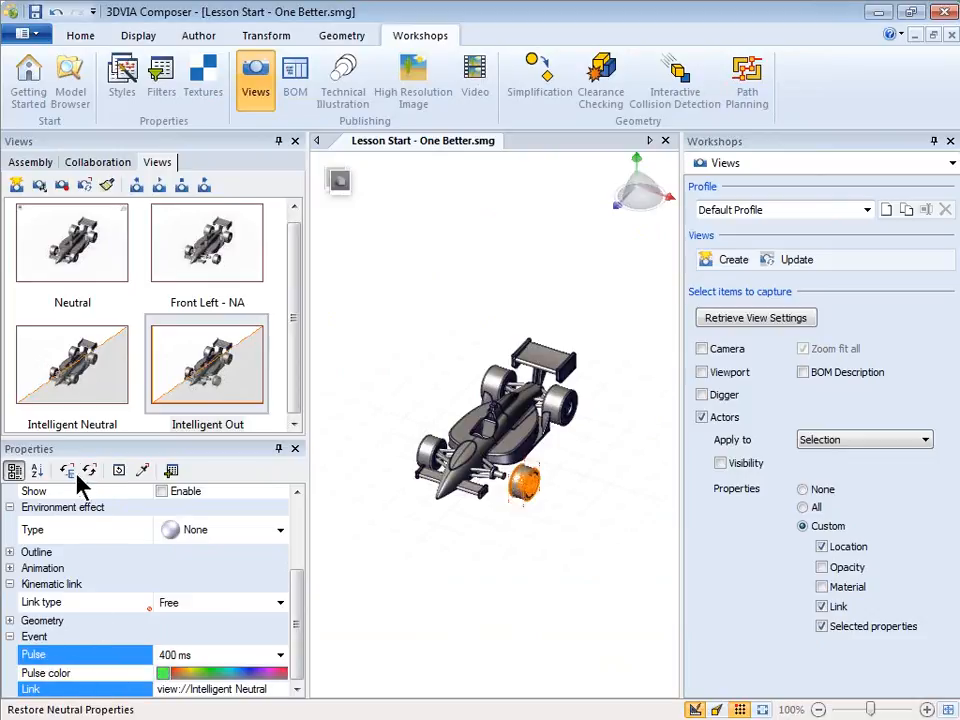
{"action": "left_click", "coordinate": [190, 420], "text": "ctrl"}
{"action": "left_click", "coordinate": [190, 420]}
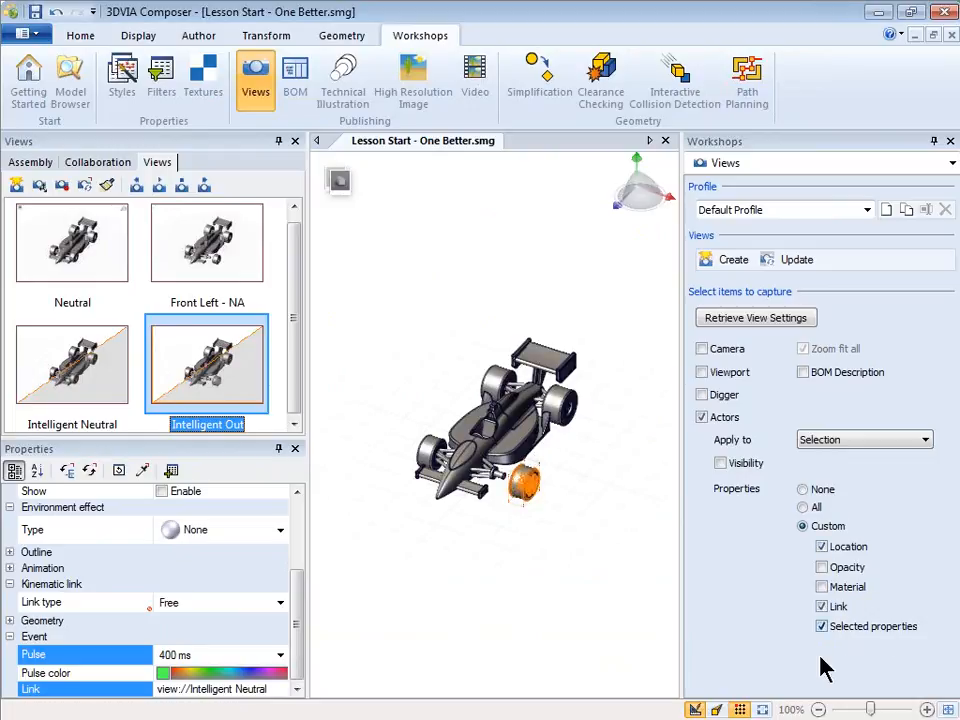
{"action": "left_click", "coordinate": [797, 260]}
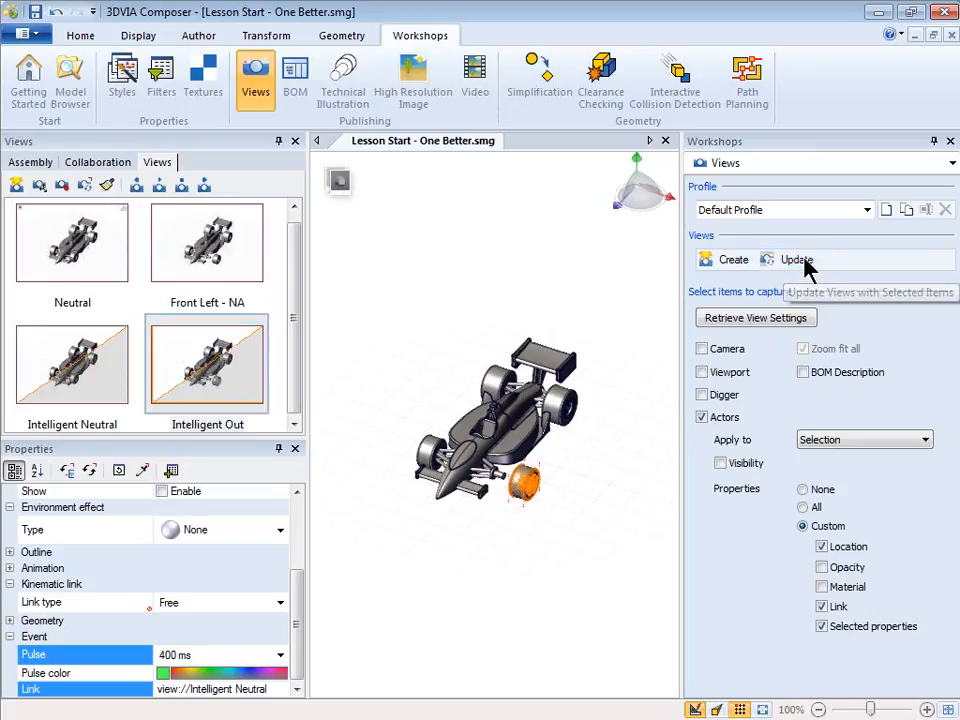
{"action": "left_click", "coordinate": [461, 334]}
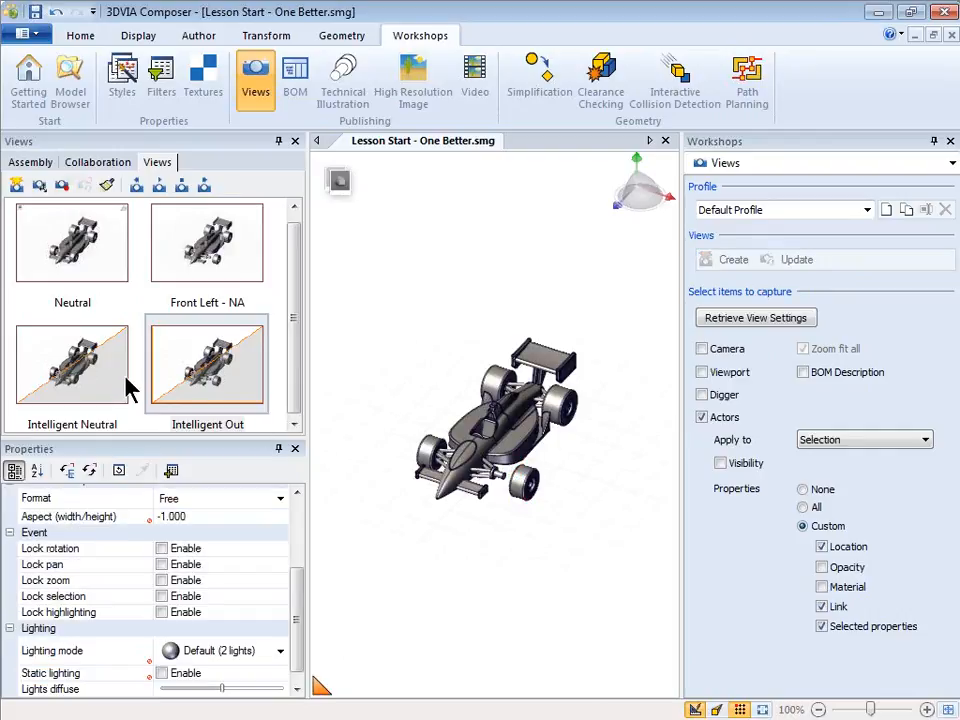
{"action": "left_click", "coordinate": [950, 141]}
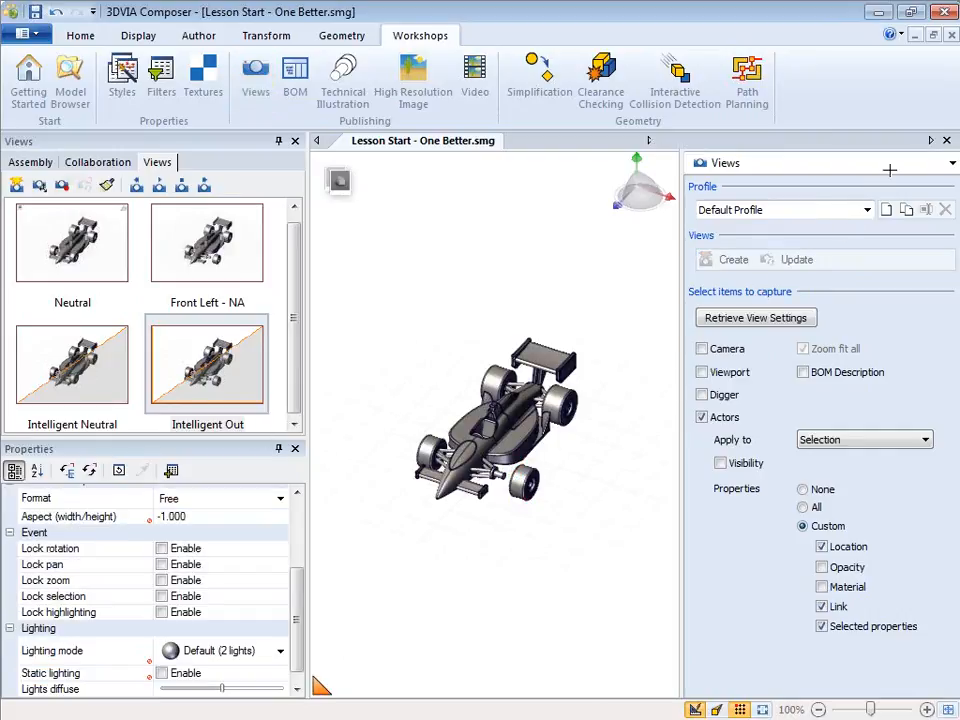
Step: Test the front left wheel's links between Intelligent Neutral and Intelligent Out from the original camera and a rotated, zoomed-in underside angle
{"action": "left_click", "coordinate": [93, 360]}
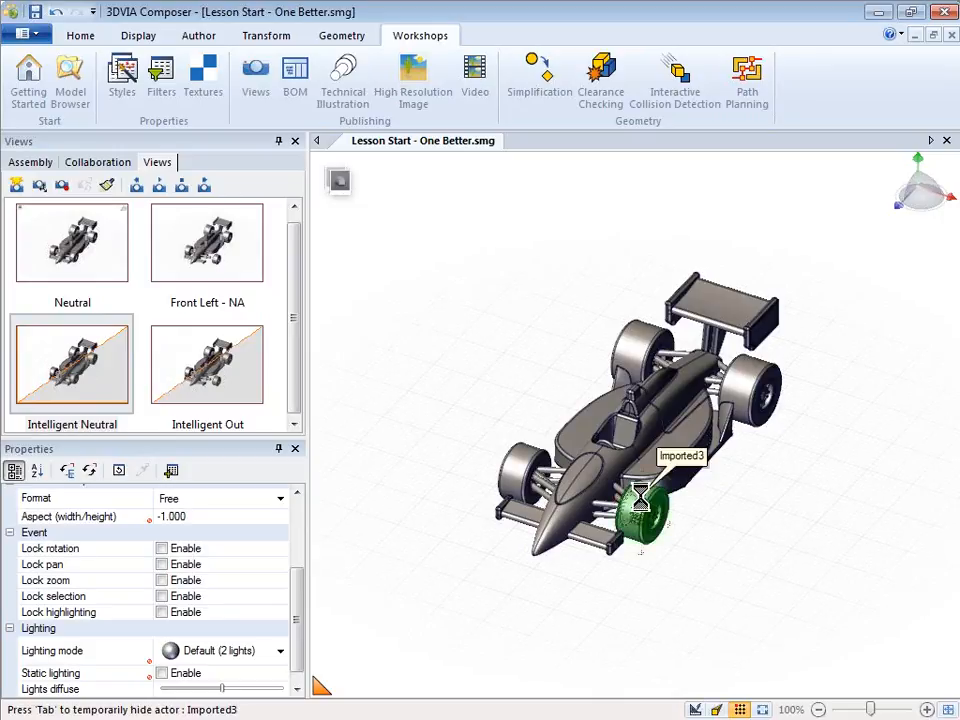
{"action": "left_click", "coordinate": [167, 381]}
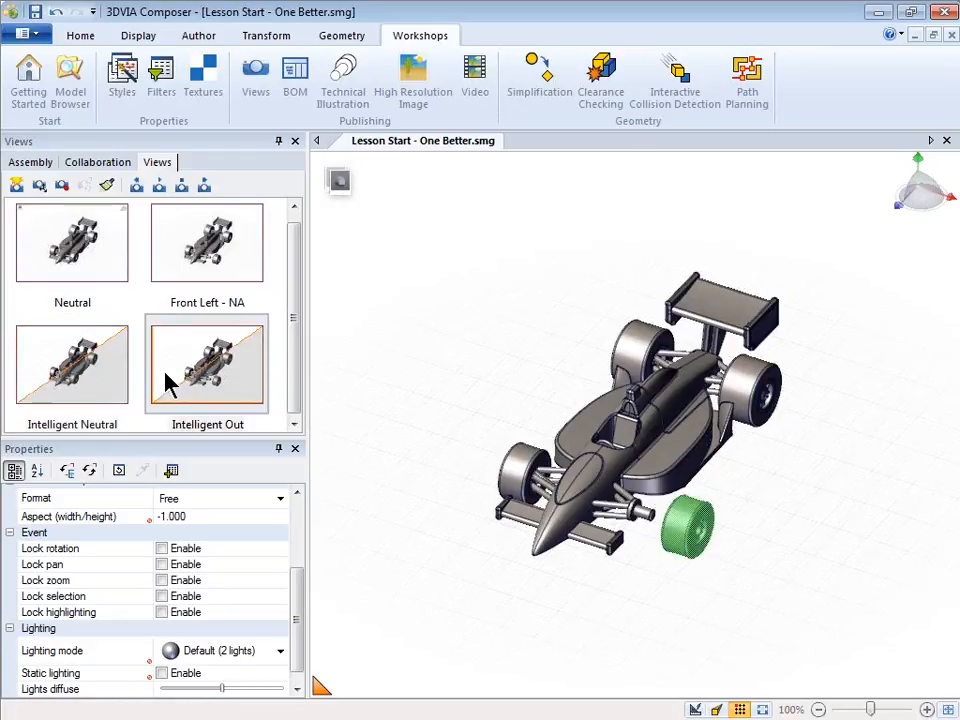
{"action": "left_click", "coordinate": [690, 530]}
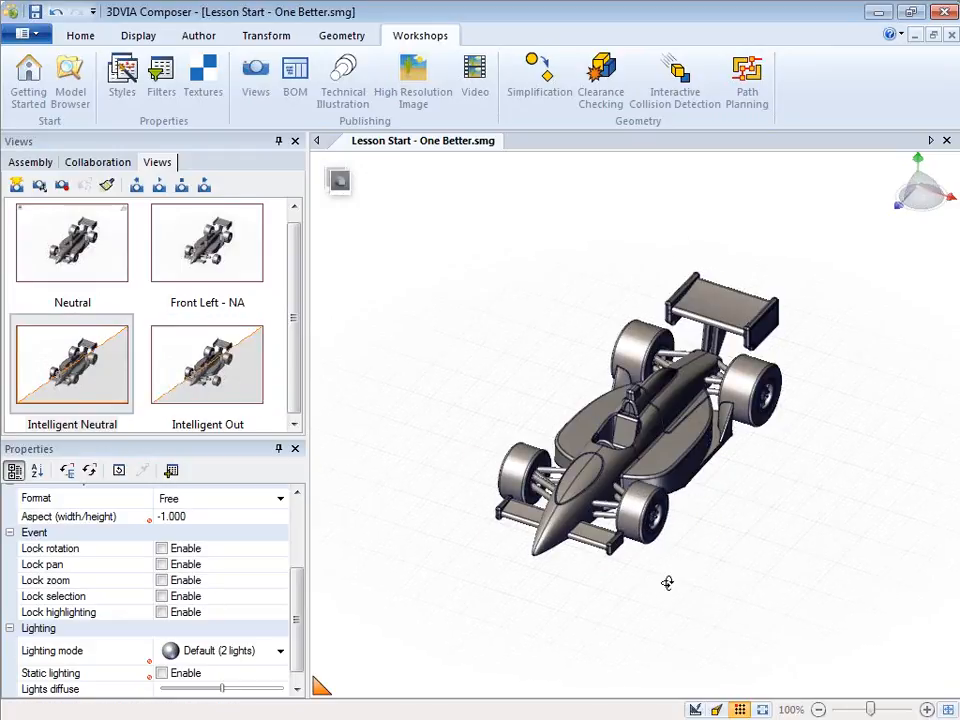
{"action": "left_click_drag", "start_coordinate": [666, 579], "coordinate": [763, 437]}
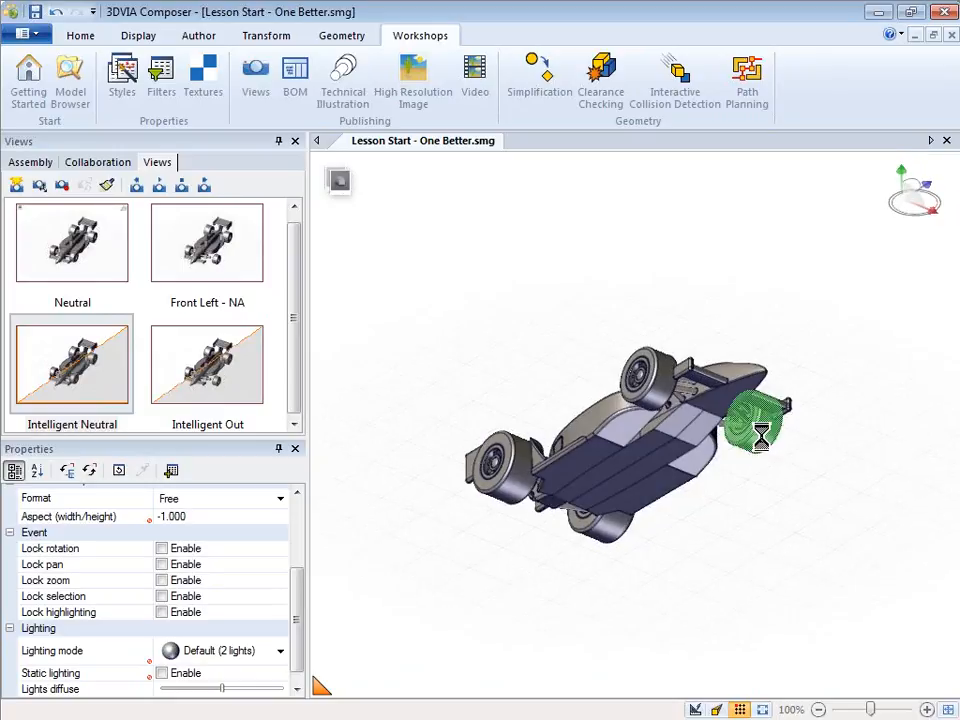
{"action": "left_click", "coordinate": [765, 498]}
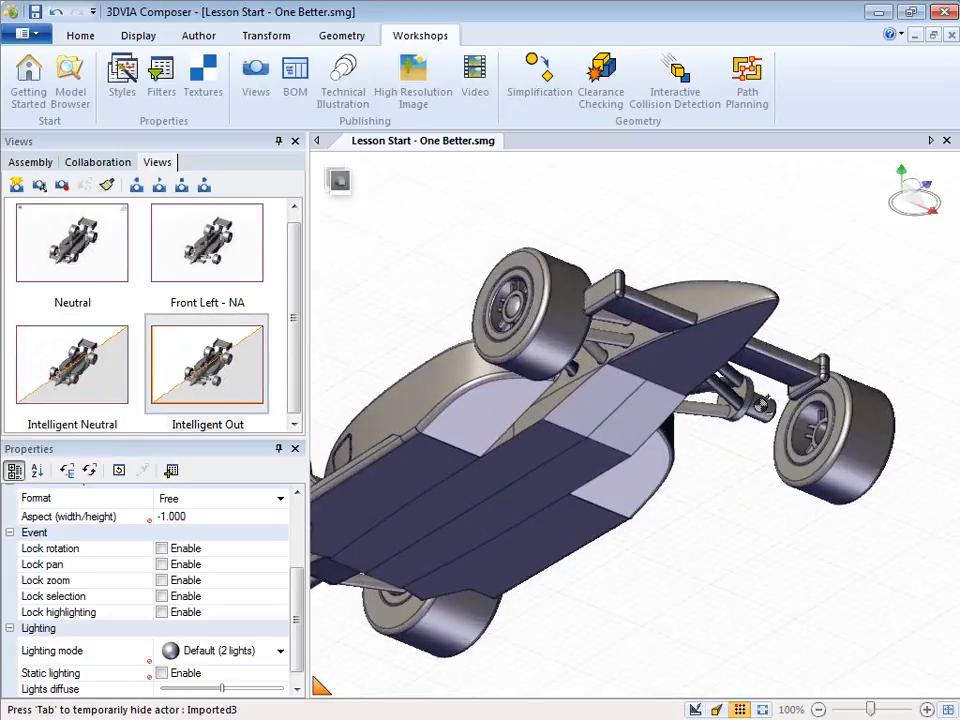
{"action": "scroll", "coordinate": [762, 403], "scroll_direction": "up", "scroll_amount": 3}
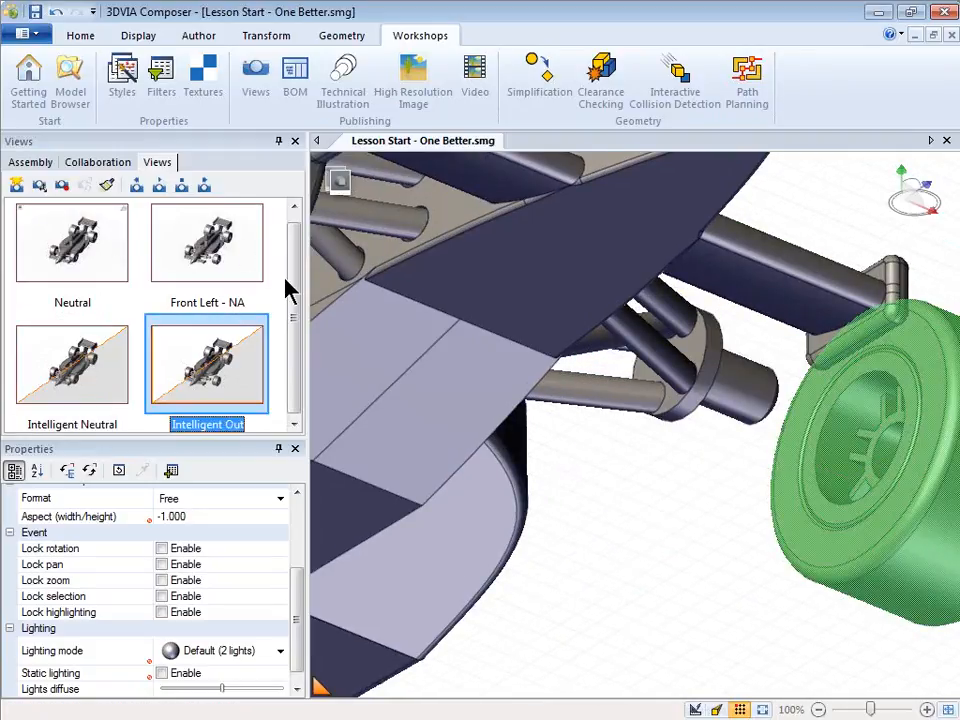
Step: Delete the Neutral and Front Left - NA views, and align the camera to 3/4 X+ Y+ Z+
{"action": "left_click", "coordinate": [231, 260]}
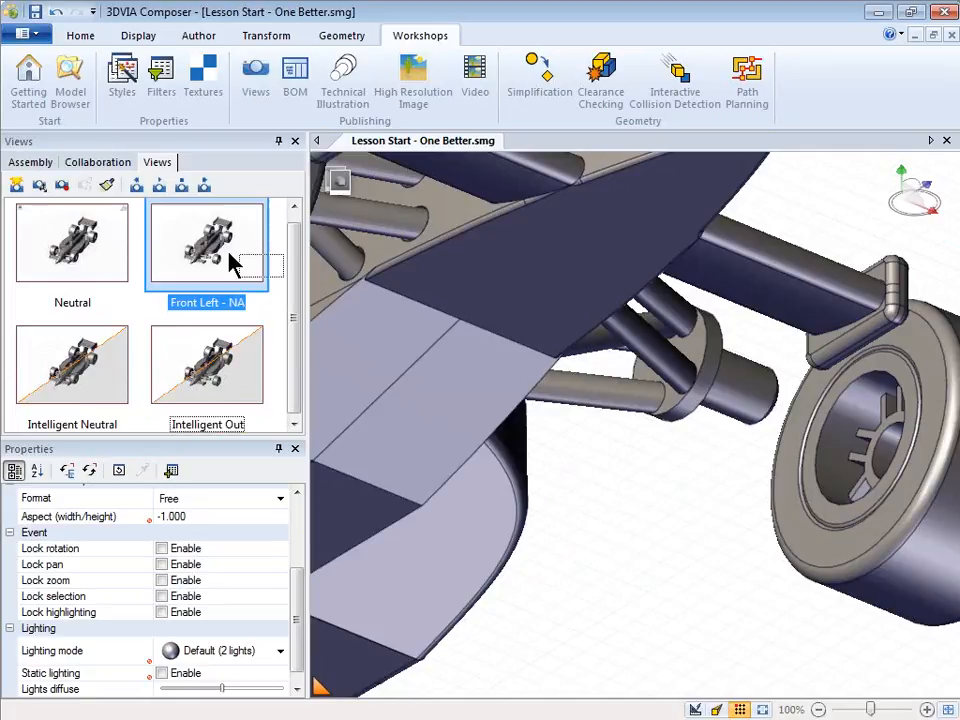
{"action": "key", "text": "Delete"}
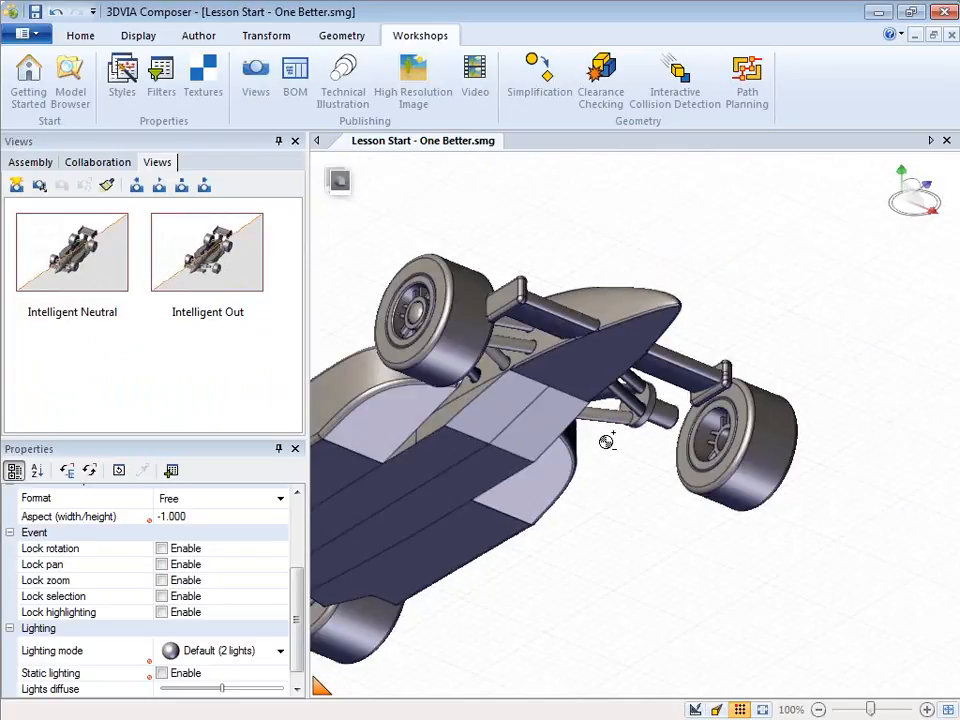
{"action": "left_click", "coordinate": [84, 38]}
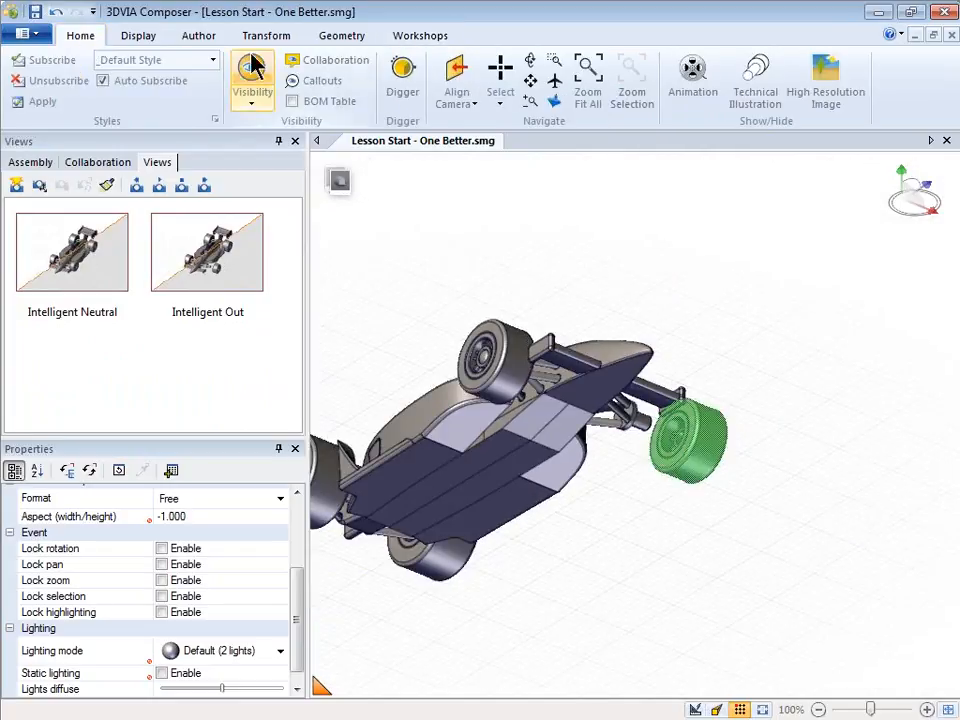
{"action": "left_click", "coordinate": [459, 96]}
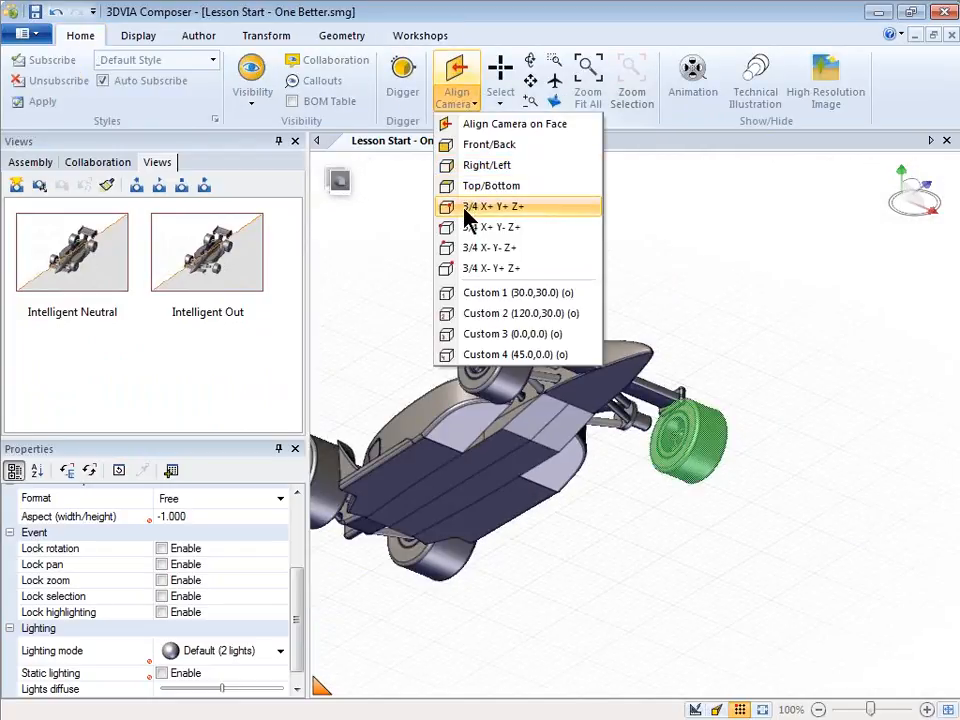
{"action": "left_click", "coordinate": [466, 210]}
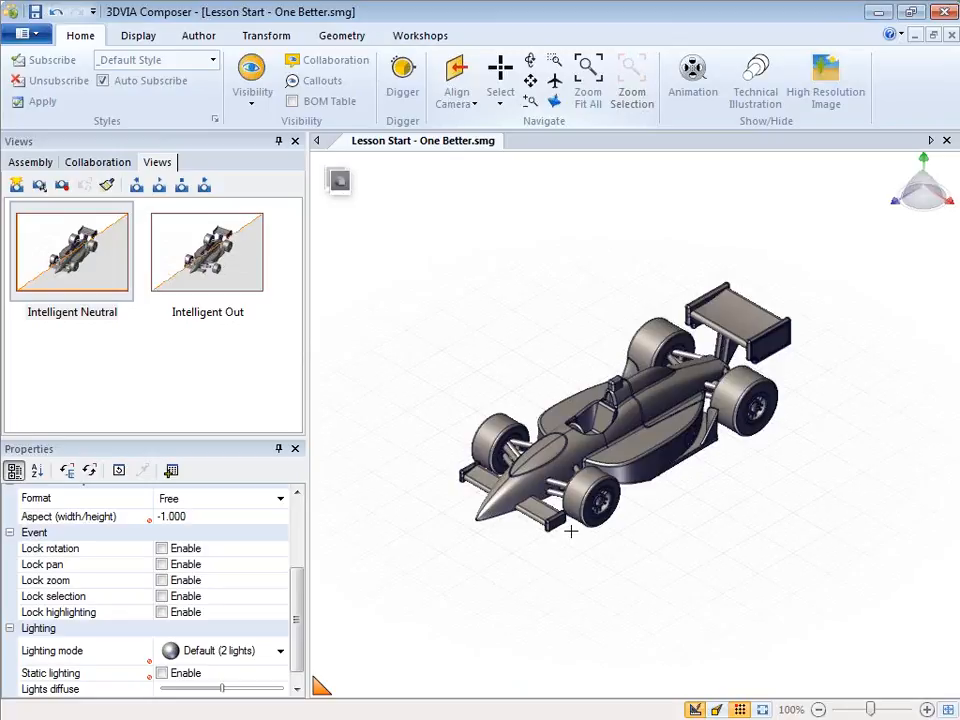
Step: Save the Lesson Start - One Better.smg document and close it without publishing
{"action": "left_click", "coordinate": [35, 12]}
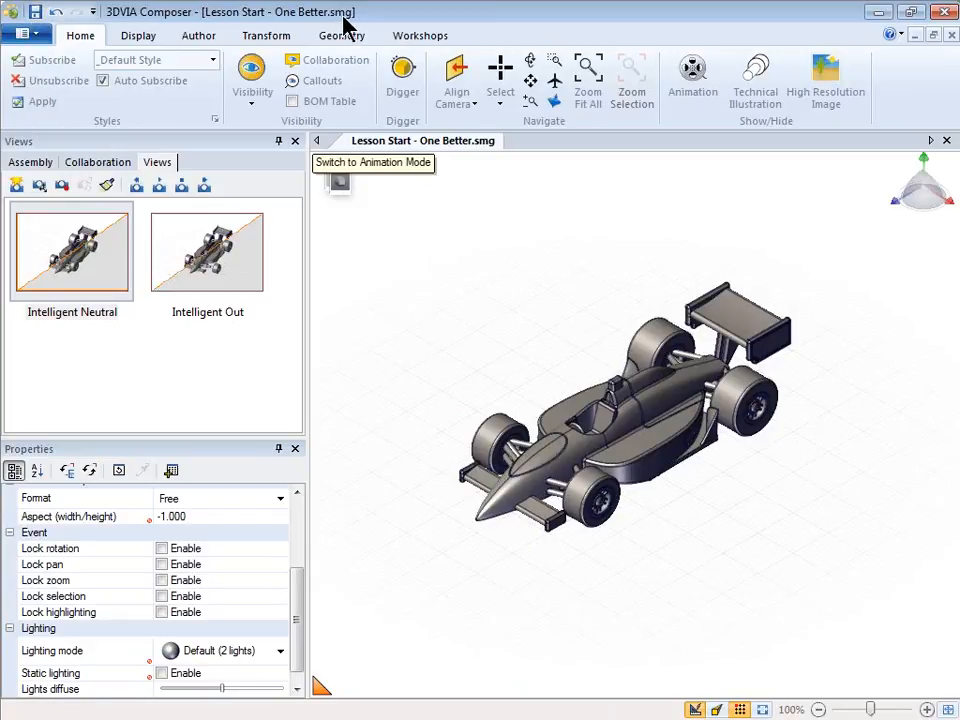
{"action": "left_click", "coordinate": [28, 34]}
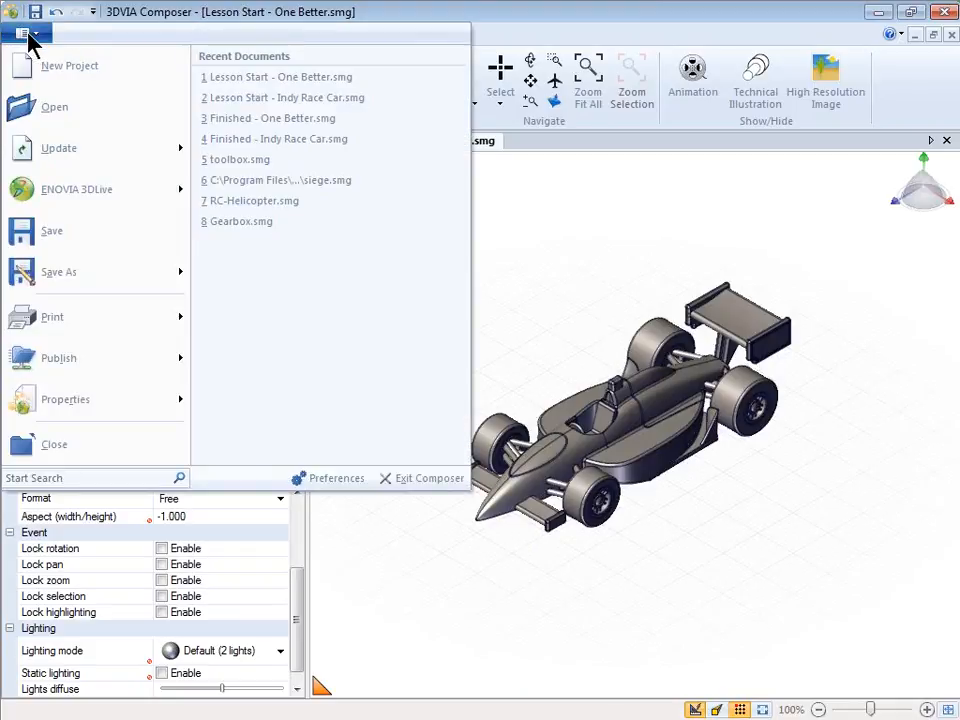
{"action": "mouse_move", "coordinate": [97, 365]}
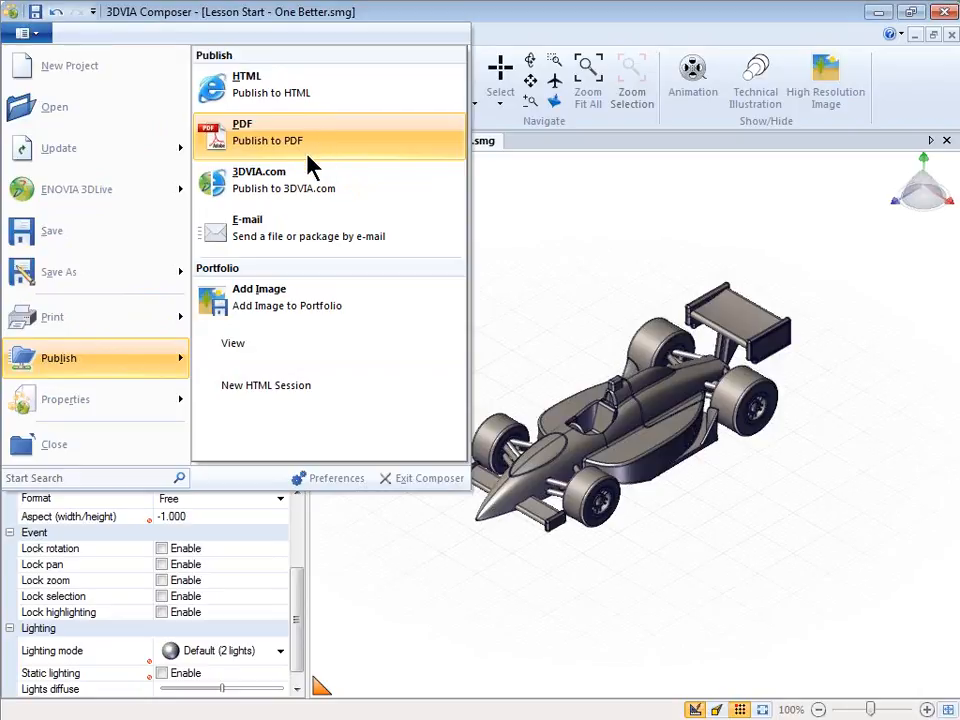
{"action": "left_click", "coordinate": [606, 231]}
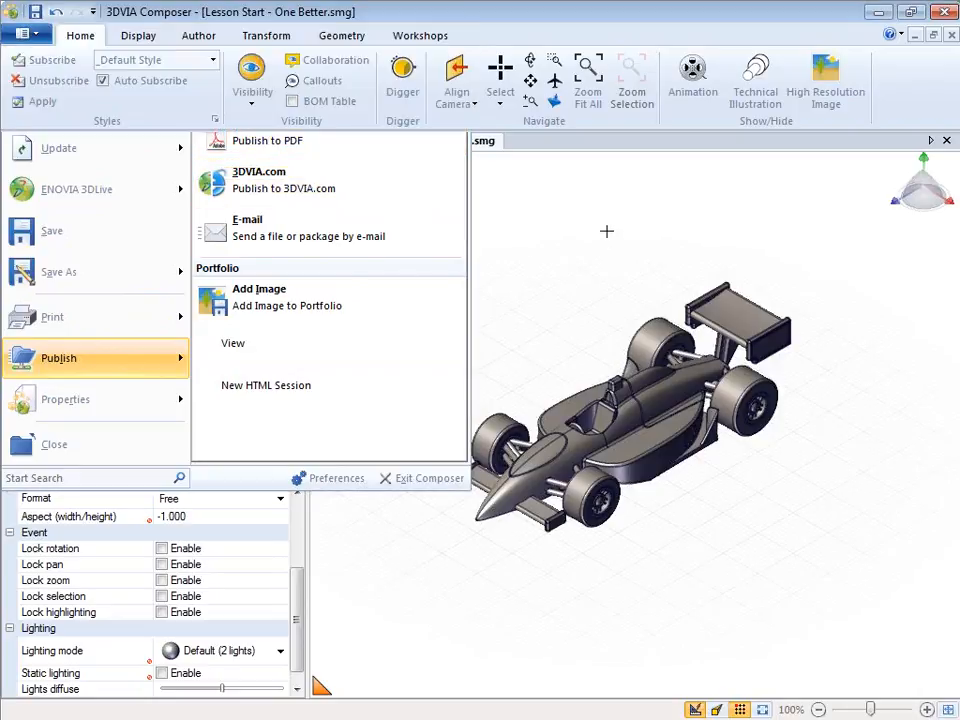
{"action": "left_click", "coordinate": [951, 35]}
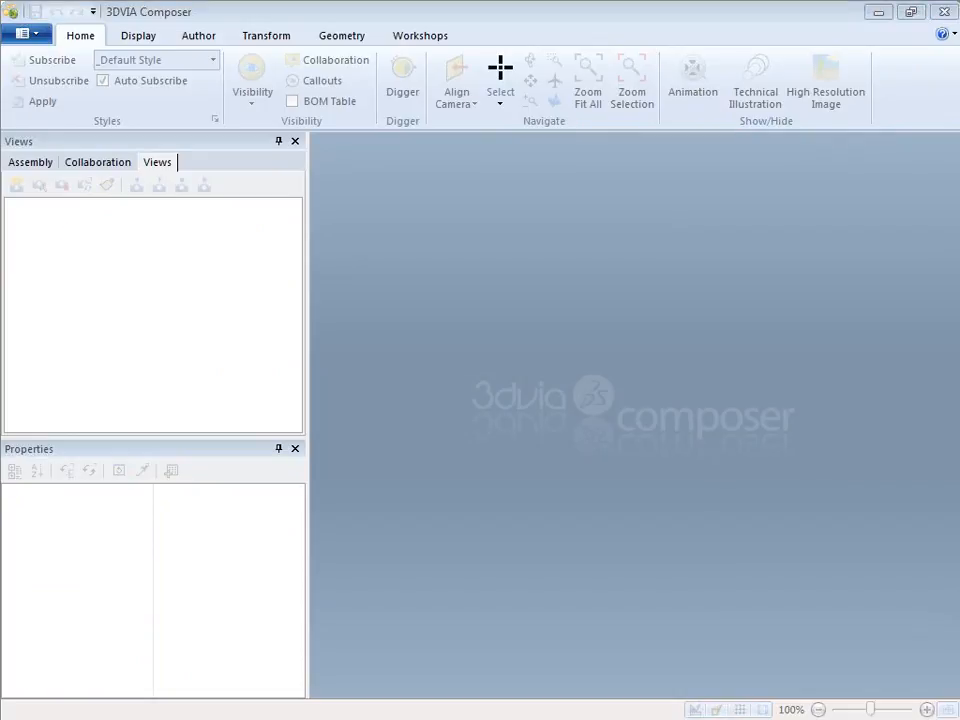
Step: Switch to the PowerPoint presentation and turn on the option to show the Developer tab in the Ribbon
{"action": "key", "text": "alt+Tab"}
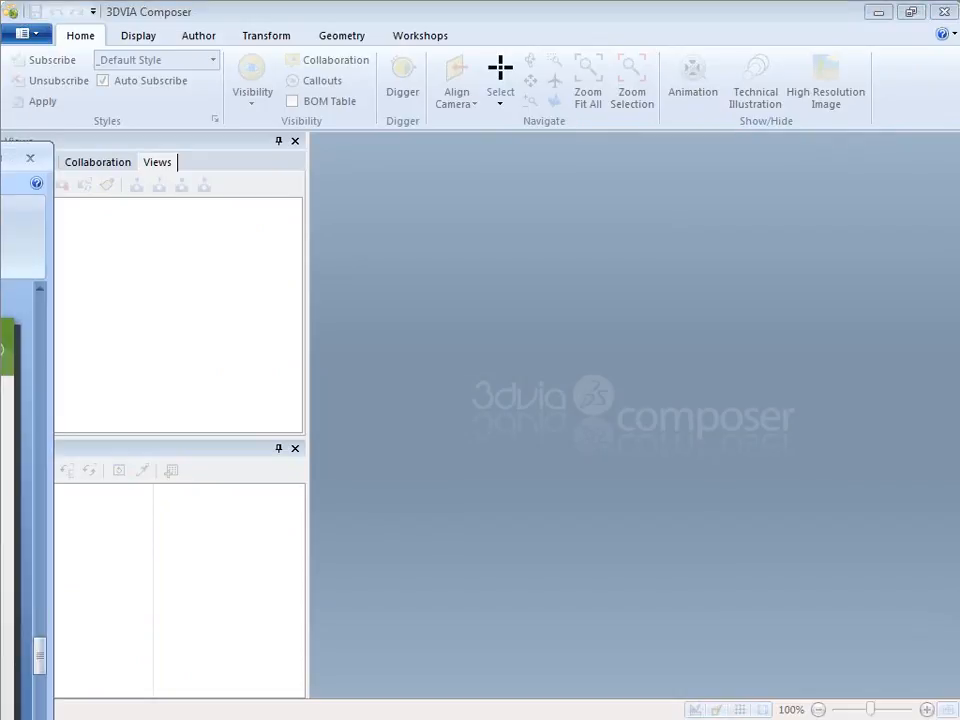
{"action": "left_click_drag", "start_coordinate": [2, 157], "coordinate": [483, 12]}
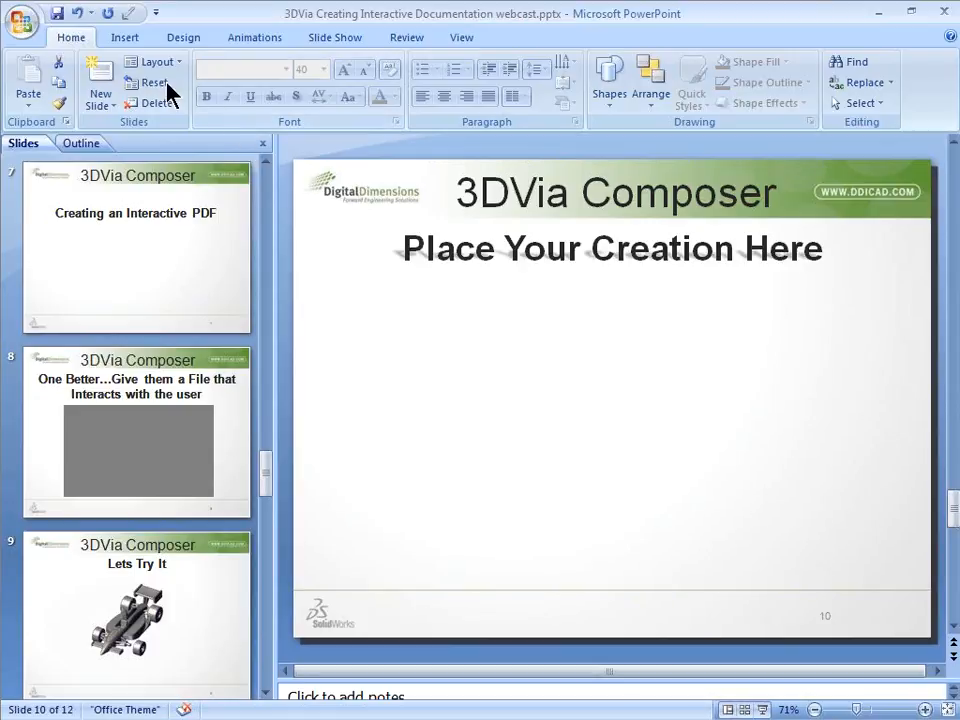
{"action": "left_click", "coordinate": [24, 22]}
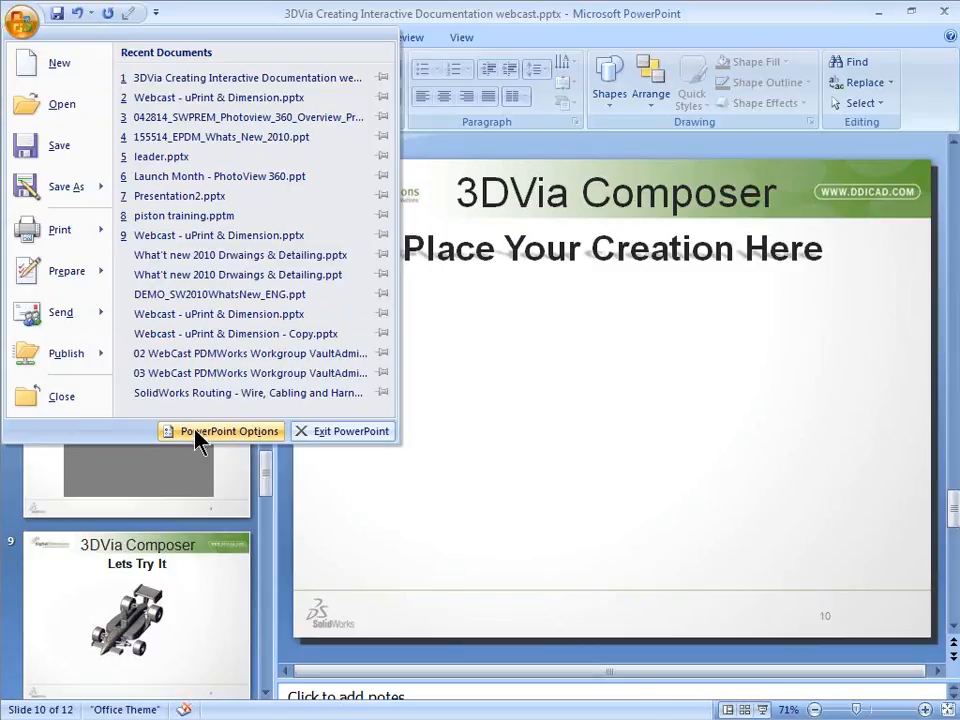
{"action": "left_click", "coordinate": [251, 432]}
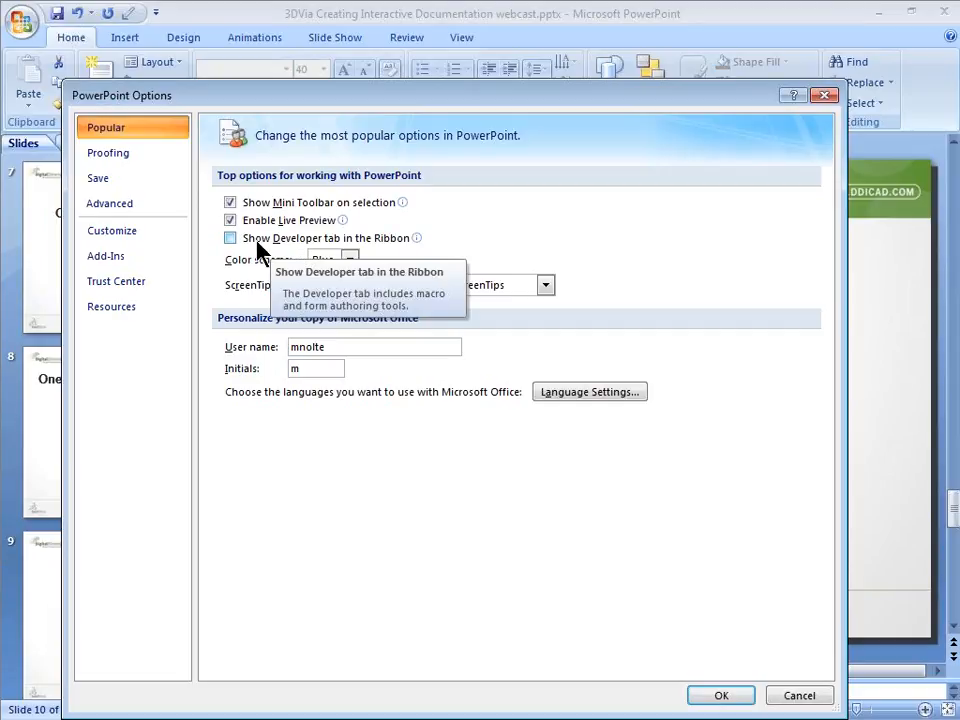
{"action": "left_click", "coordinate": [269, 241]}
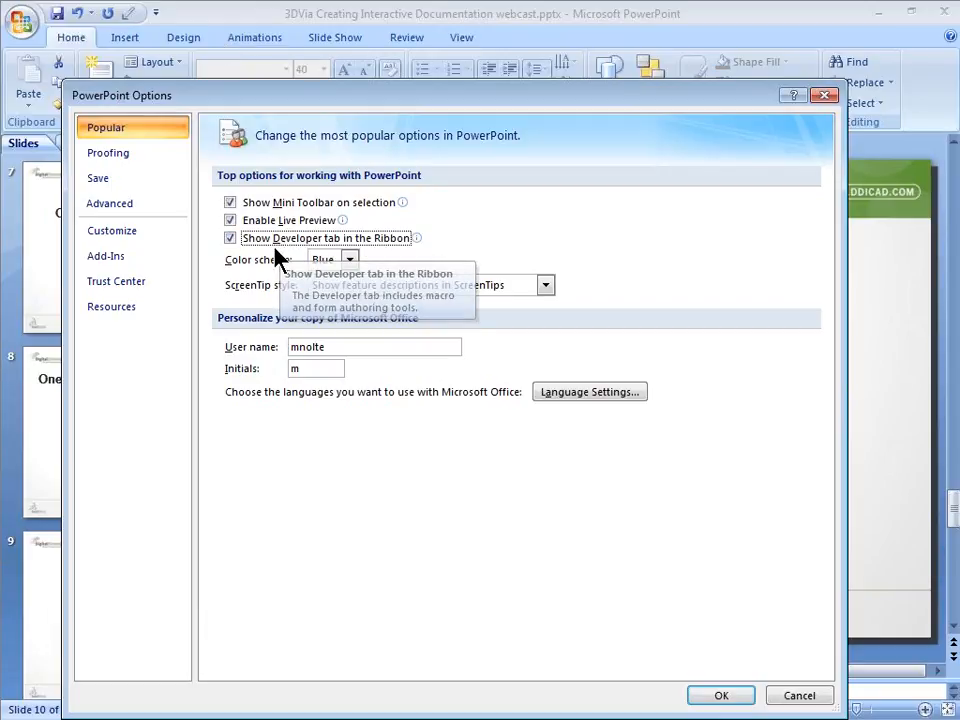
{"action": "left_click", "coordinate": [713, 696]}
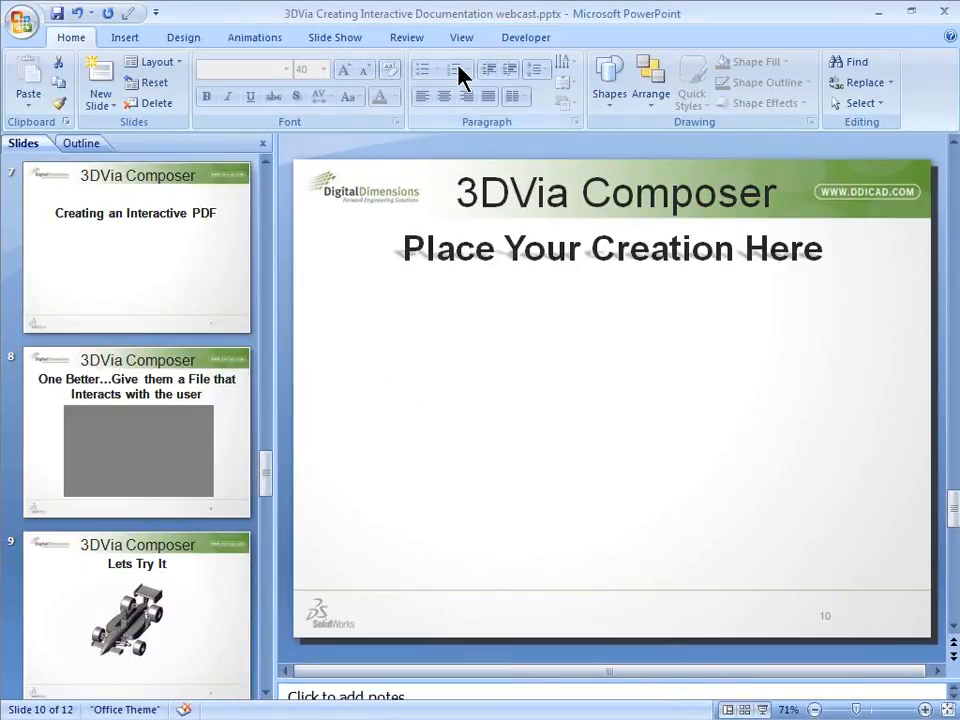
Step: Insert a 3DVIAPlayerActiveX Control filling most of the blank area below the "Place Your Creation Here" heading on slide 10
{"action": "left_click", "coordinate": [533, 42]}
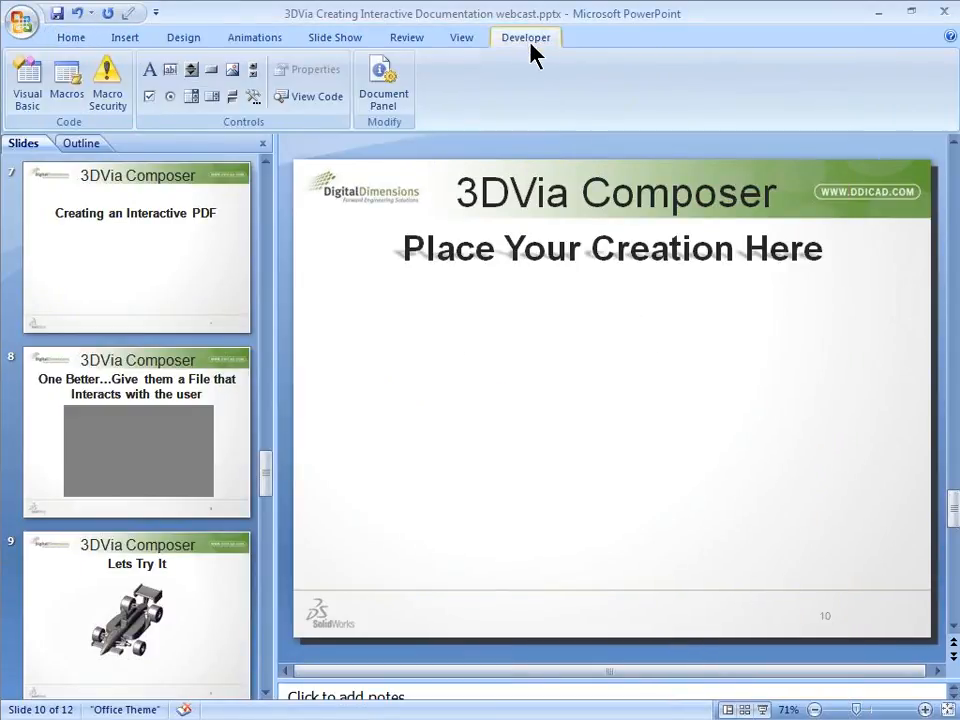
{"action": "left_click", "coordinate": [251, 99]}
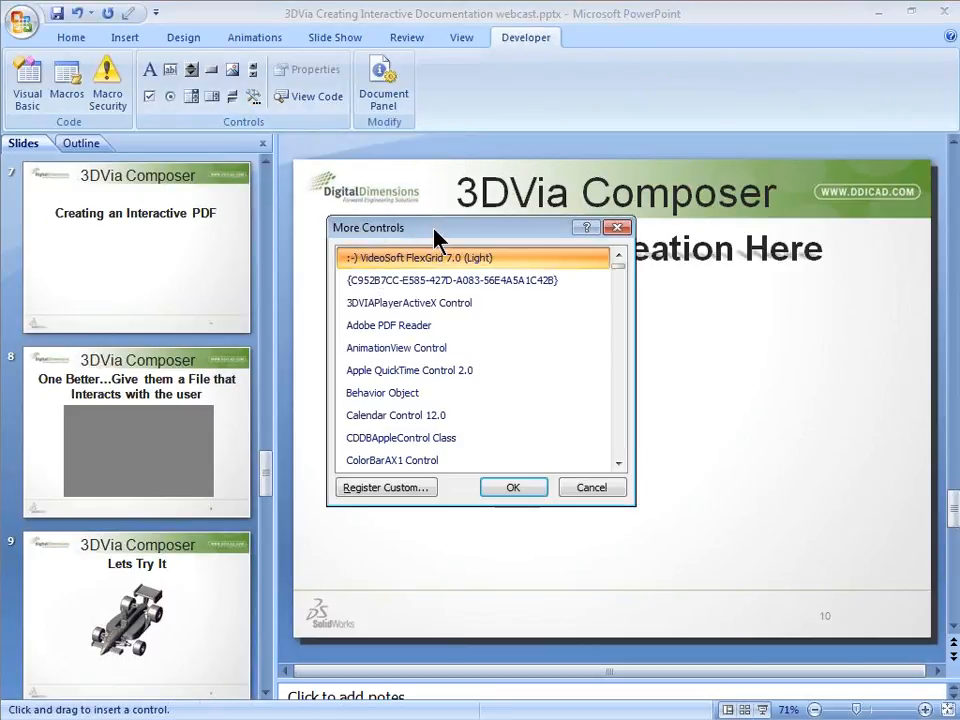
{"action": "left_click_drag", "start_coordinate": [433, 229], "coordinate": [444, 207]}
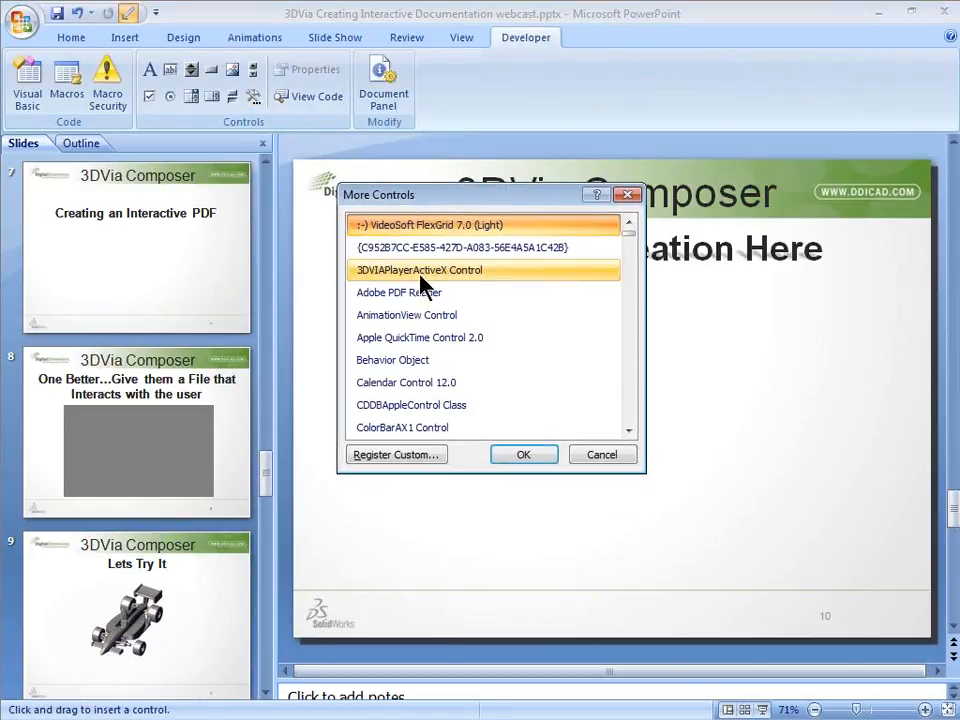
{"action": "left_click", "coordinate": [392, 276]}
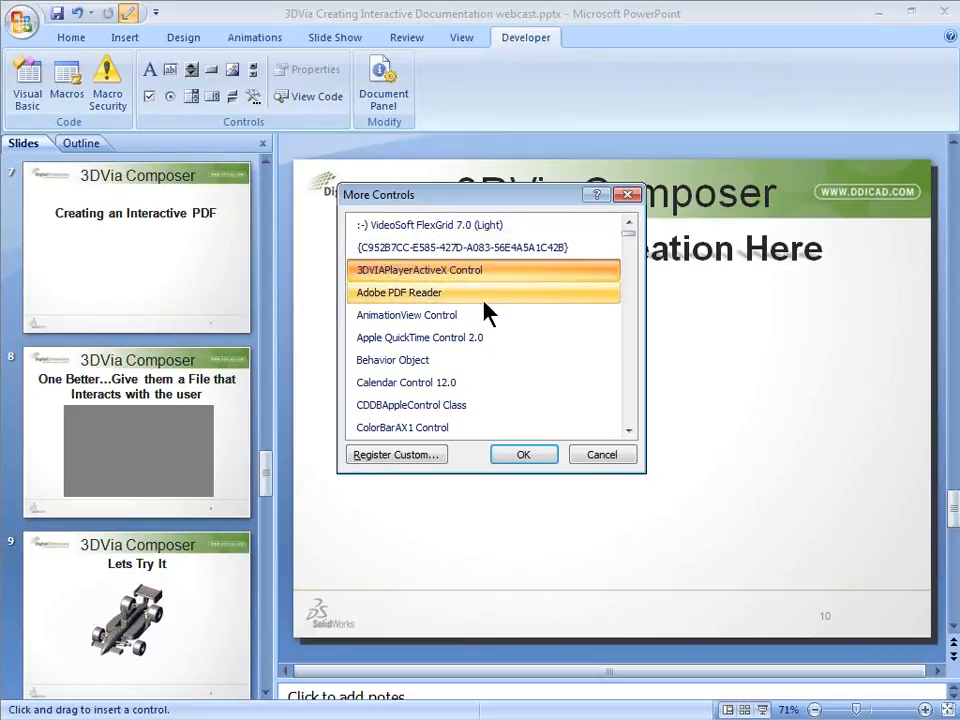
{"action": "left_click", "coordinate": [521, 456]}
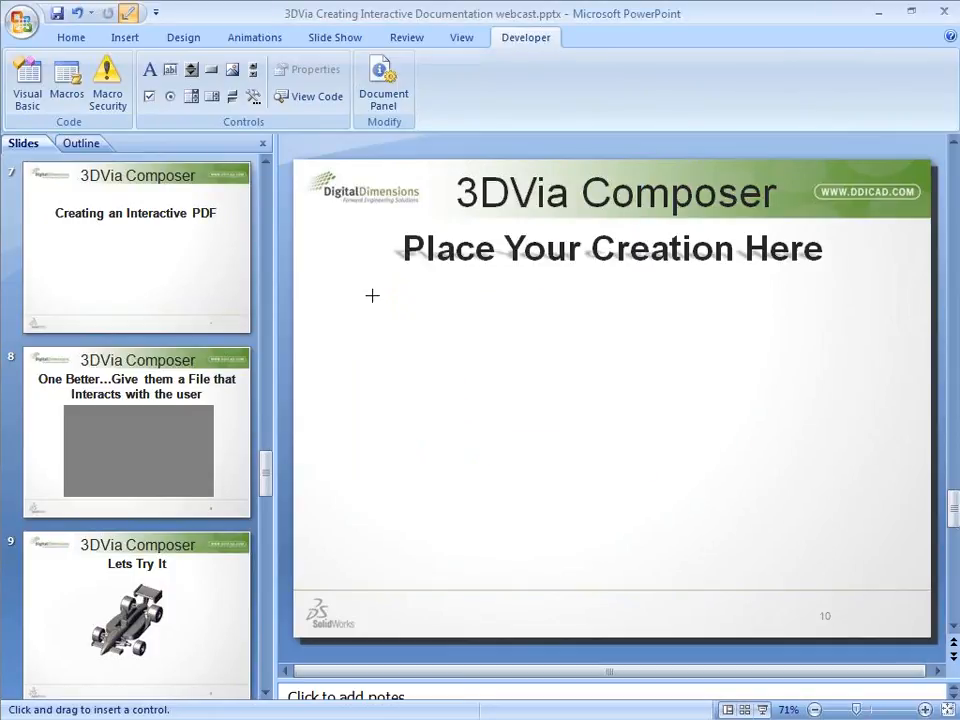
{"action": "left_click_drag", "start_coordinate": [374, 295], "coordinate": [857, 575]}
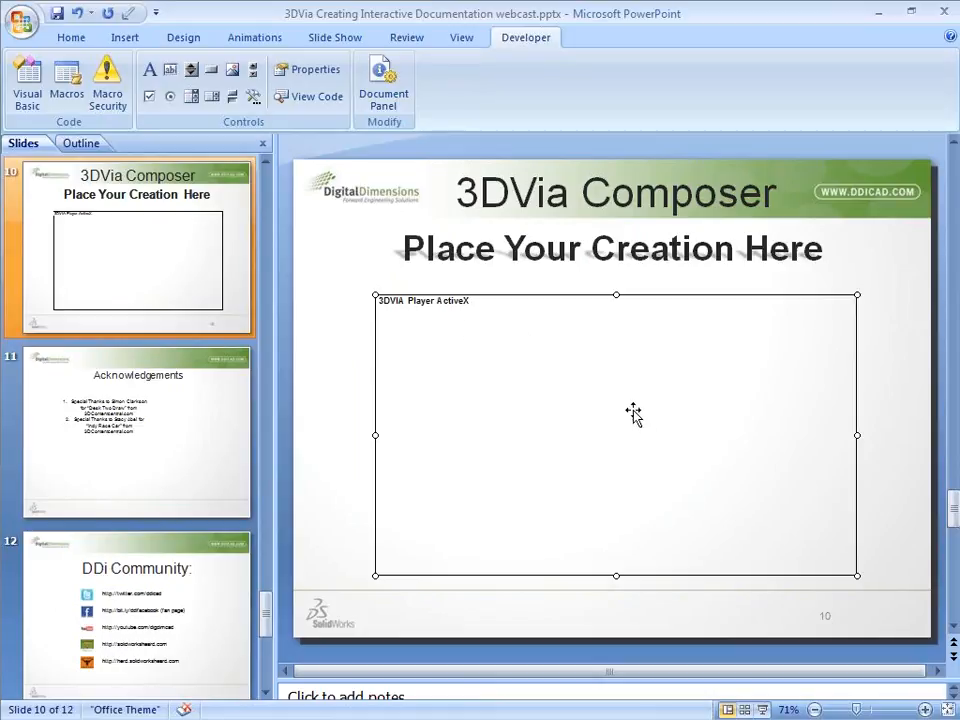
Step: In the player control's properties, set the source file to Lesson Start - One Better.smg from the Indy Car - One Better folder
{"action": "right_click", "coordinate": [593, 377]}
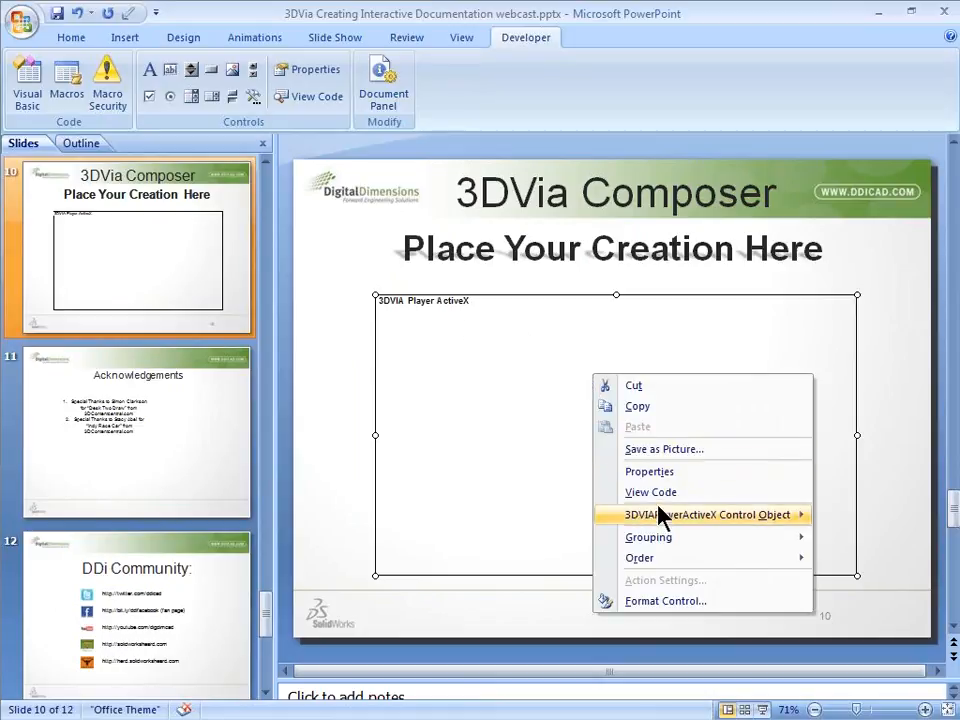
{"action": "mouse_move", "coordinate": [662, 518]}
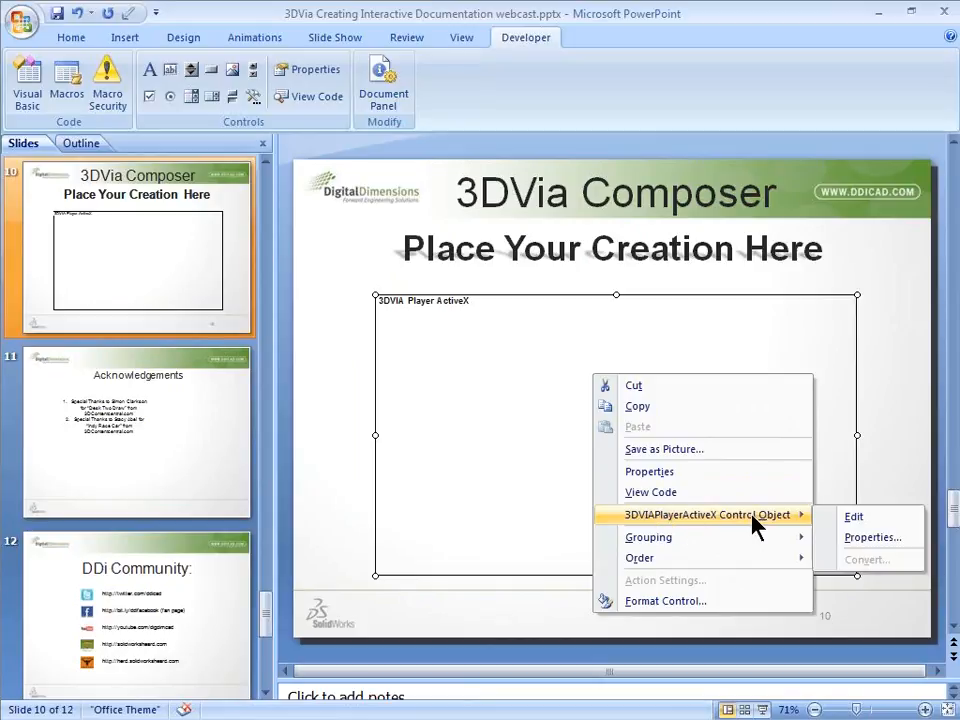
{"action": "left_click", "coordinate": [871, 540]}
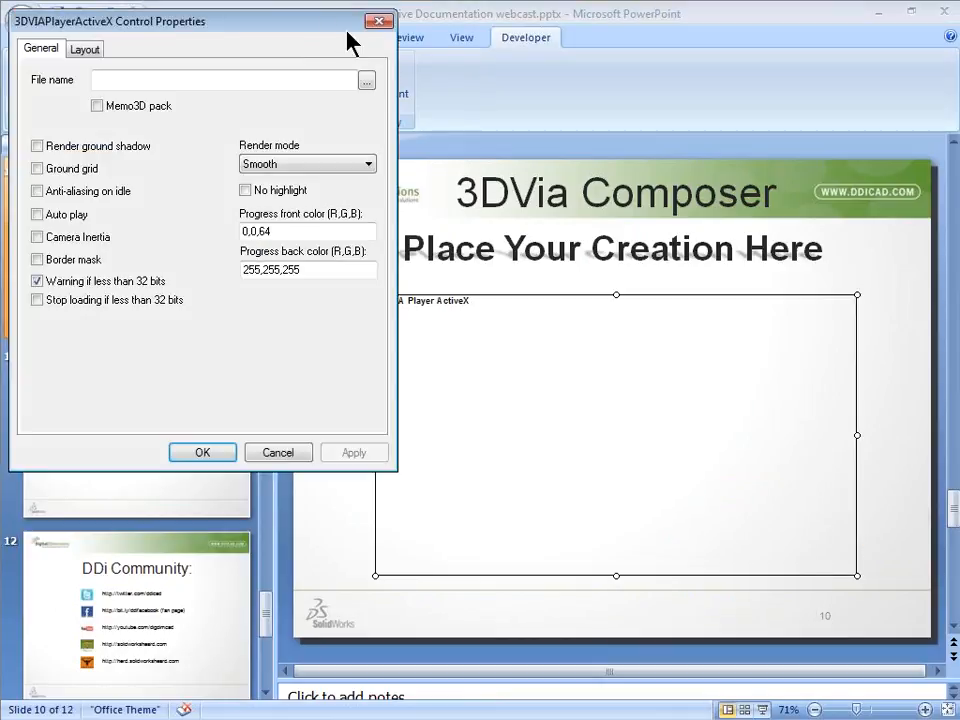
{"action": "left_click_drag", "start_coordinate": [309, 26], "coordinate": [574, 145]}
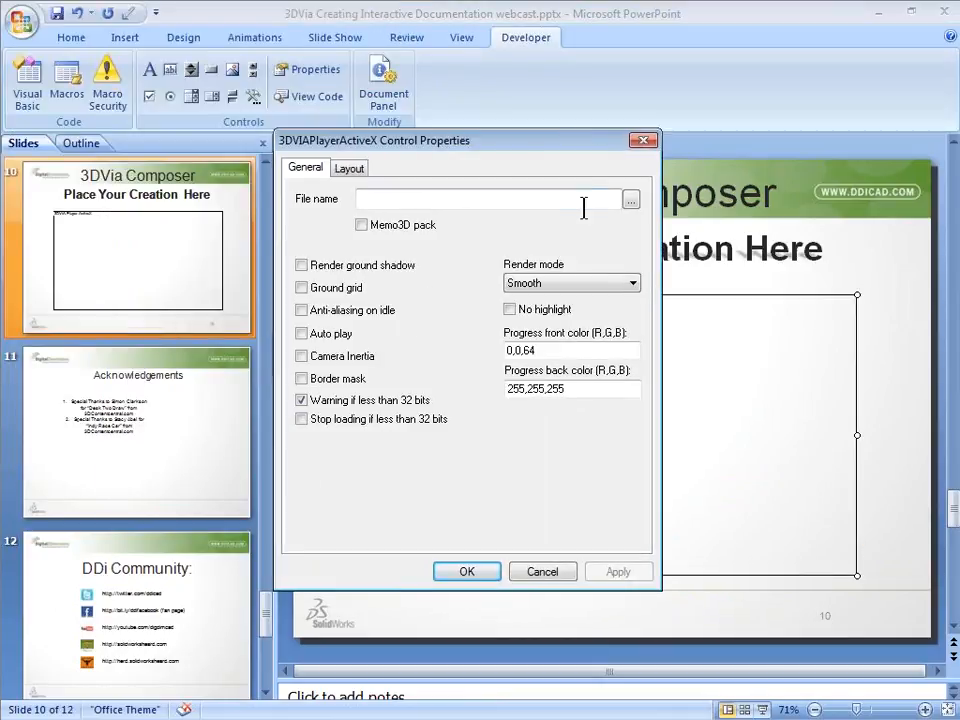
{"action": "left_click", "coordinate": [631, 200]}
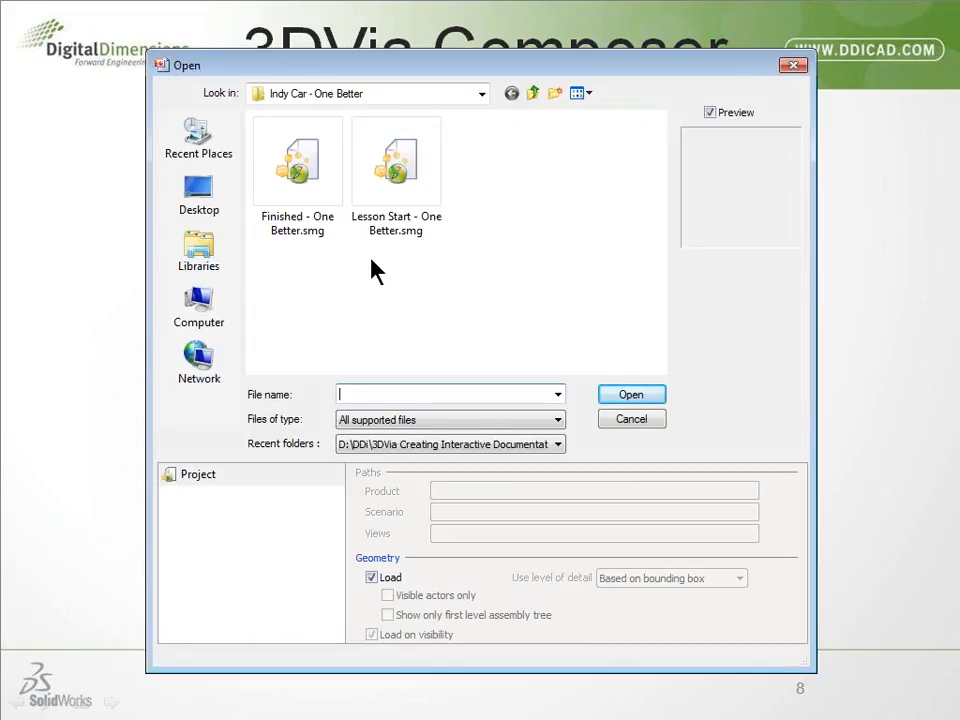
{"action": "left_click", "coordinate": [393, 232]}
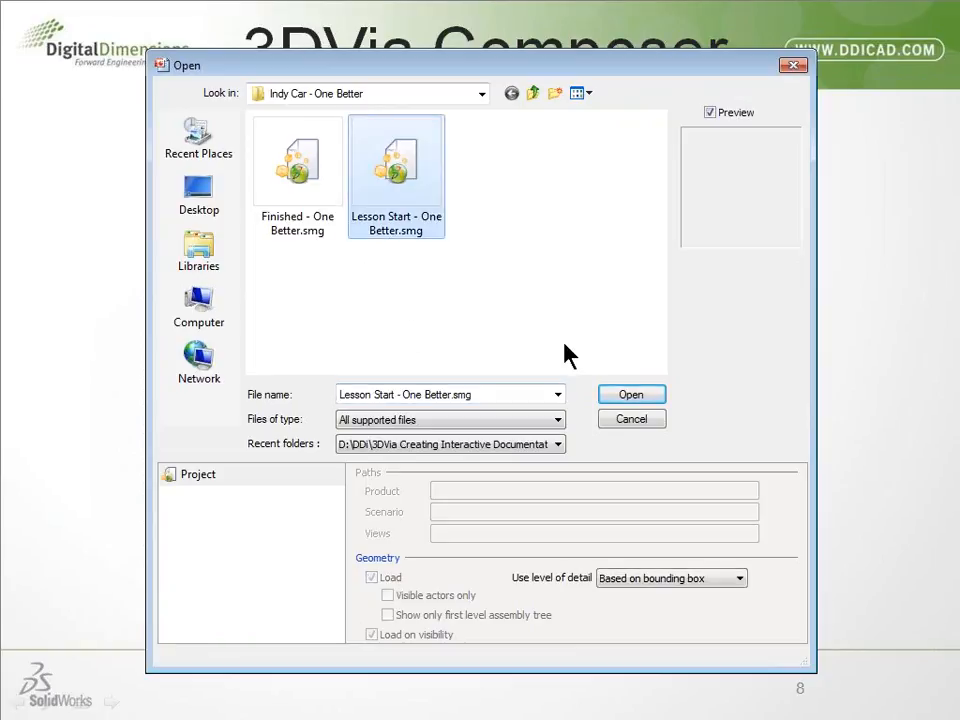
{"action": "left_click", "coordinate": [580, 95]}
{"action": "left_click", "coordinate": [605, 220]}
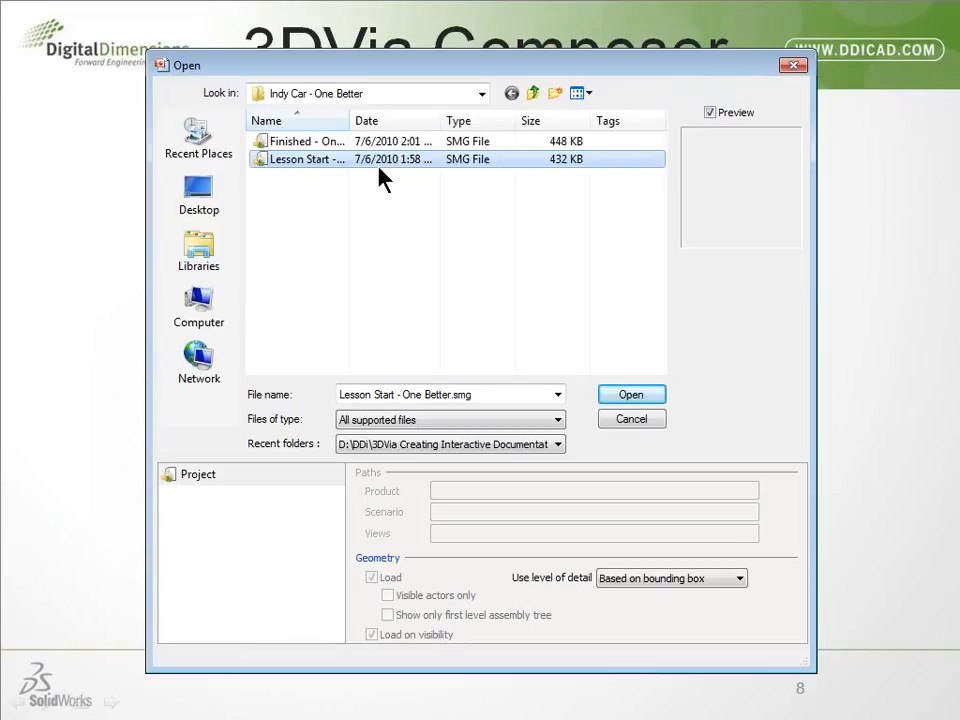
{"action": "left_click_drag", "start_coordinate": [437, 118], "coordinate": [470, 118]}
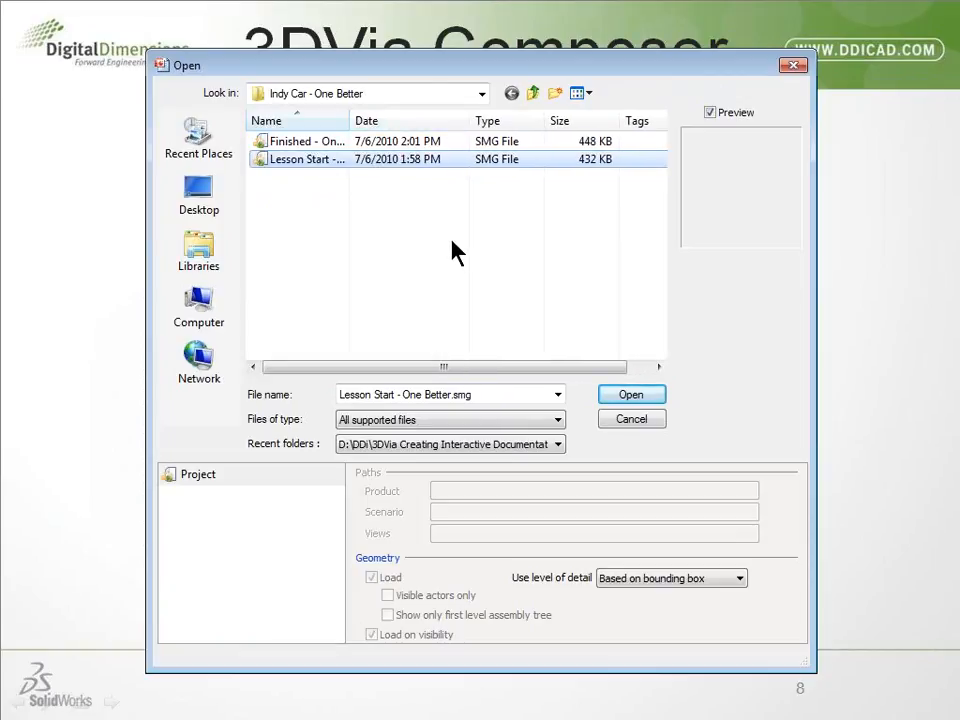
{"action": "left_click", "coordinate": [625, 397]}
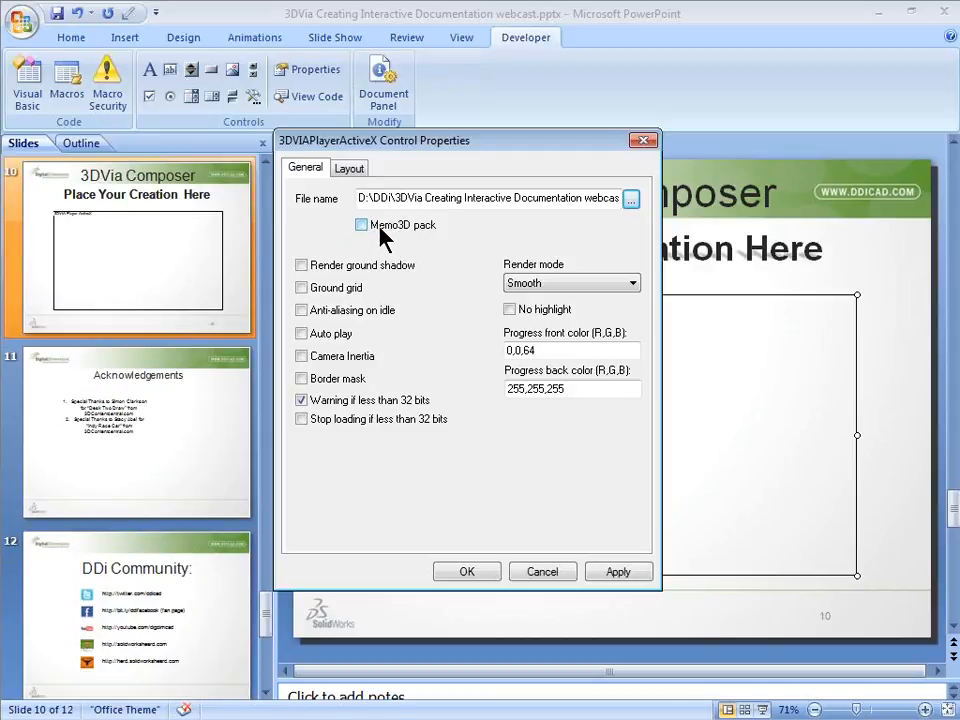
Step: Hide the player's view, marker and timeline bars and its standard, main 3D and collaboration toolbars, and apply the control properties
{"action": "left_click", "coordinate": [352, 170]}
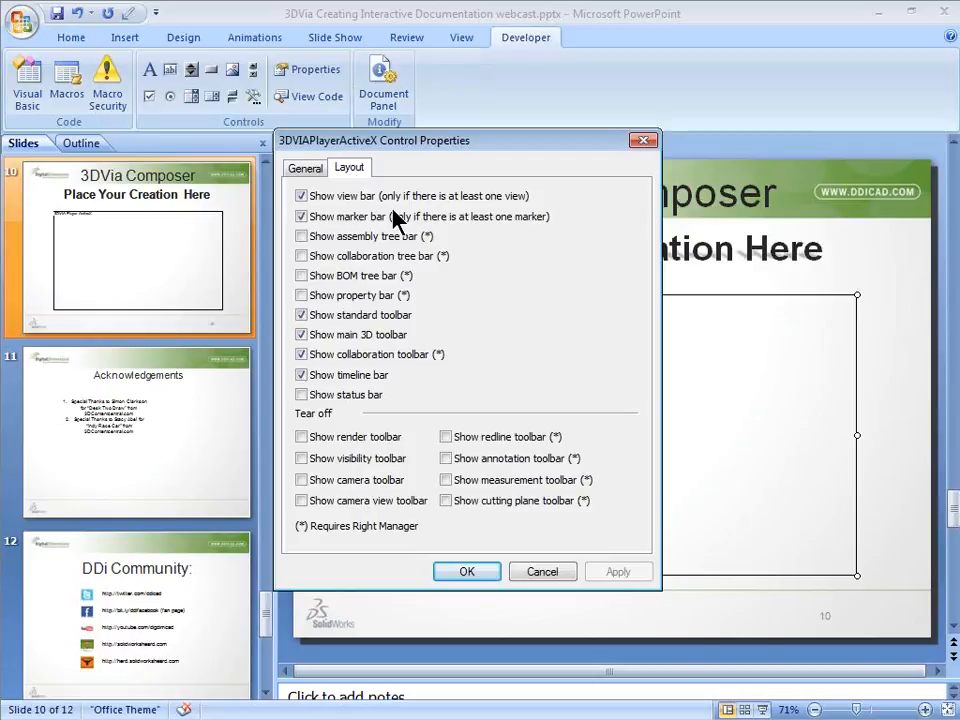
{"action": "left_click", "coordinate": [309, 197]}
{"action": "left_click", "coordinate": [308, 216]}
{"action": "left_click", "coordinate": [302, 317]}
{"action": "left_click", "coordinate": [302, 333]}
{"action": "left_click", "coordinate": [302, 375]}
{"action": "left_click", "coordinate": [301, 356]}
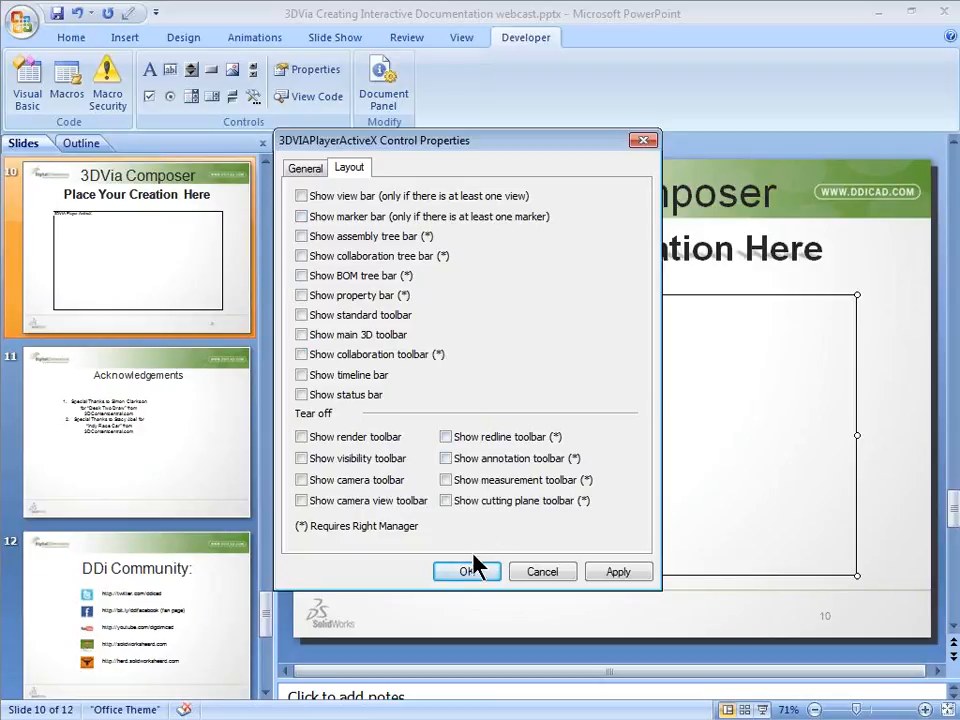
{"action": "left_click", "coordinate": [604, 573]}
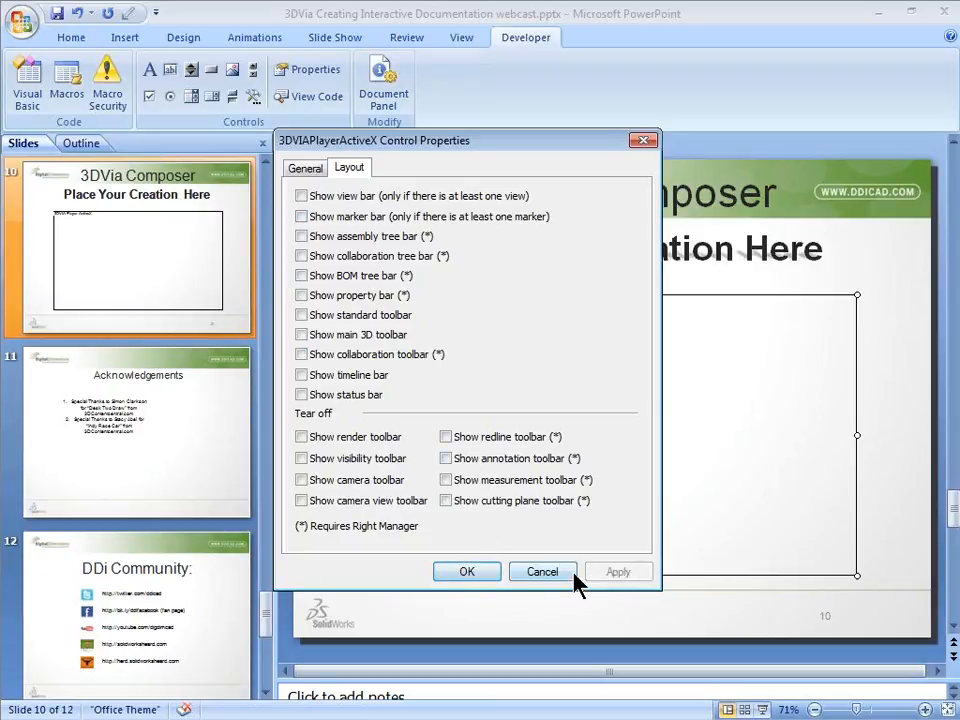
{"action": "left_click", "coordinate": [478, 566]}
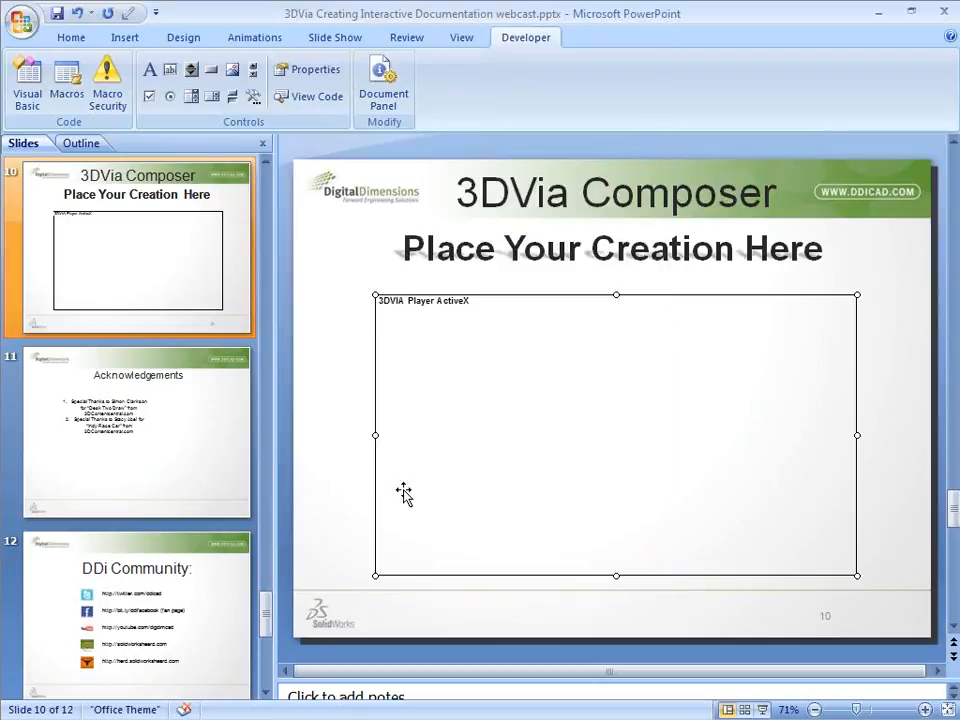
{"action": "left_click", "coordinate": [349, 440]}
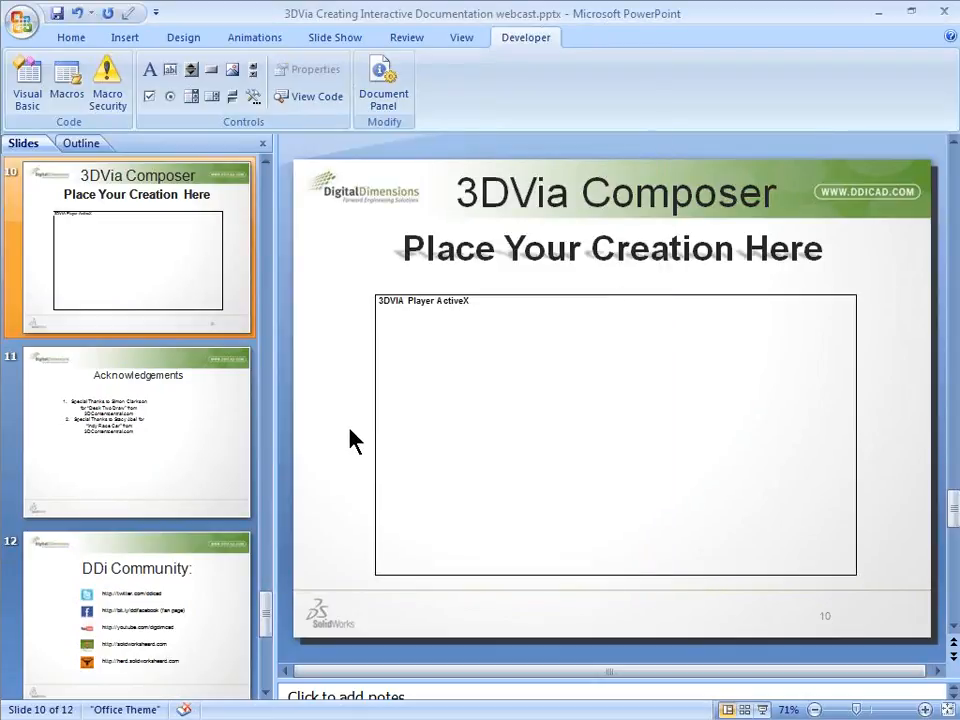
Step: Switch to the running slide show, advance to slide 10, and test the front left wheel's link in the embedded player
{"action": "double_click", "coordinate": [667, 14]}
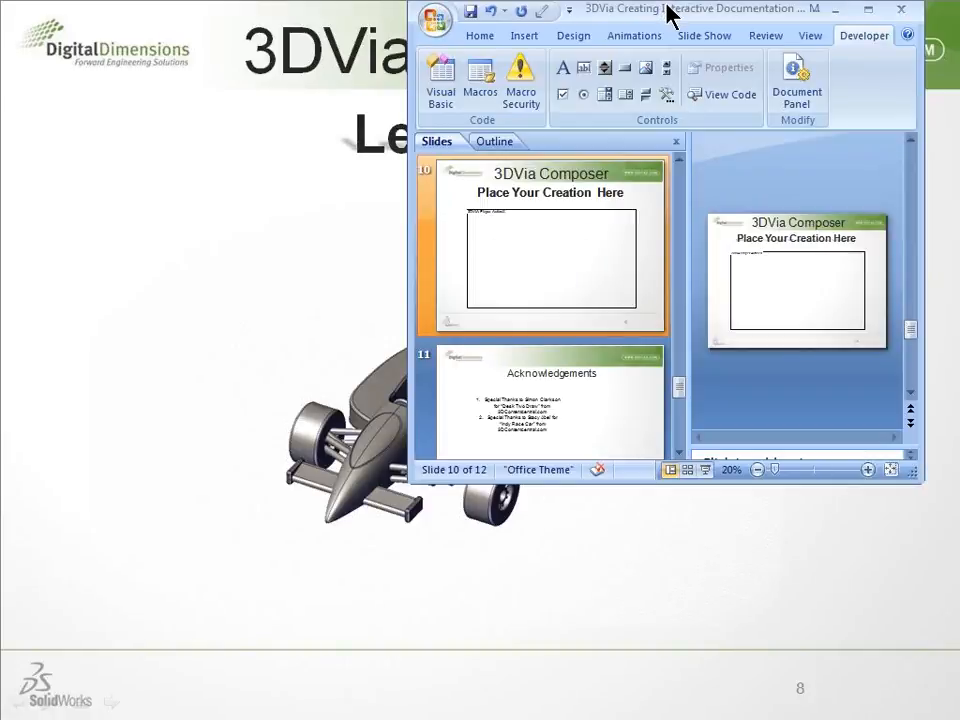
{"action": "key", "text": "alt+Tab"}
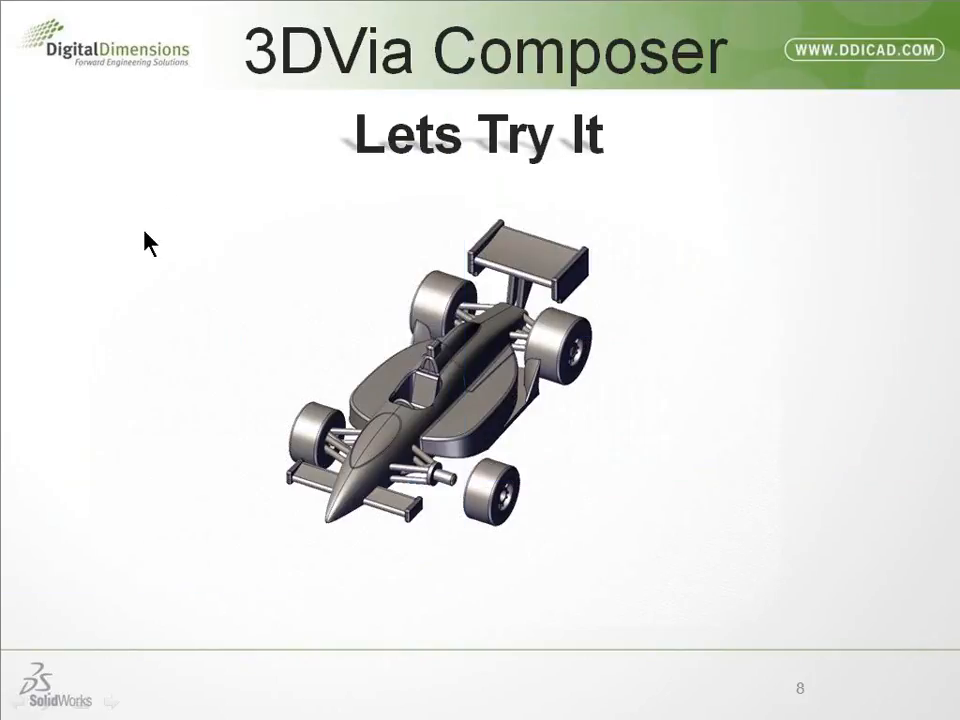
{"action": "left_click", "coordinate": [171, 287]}
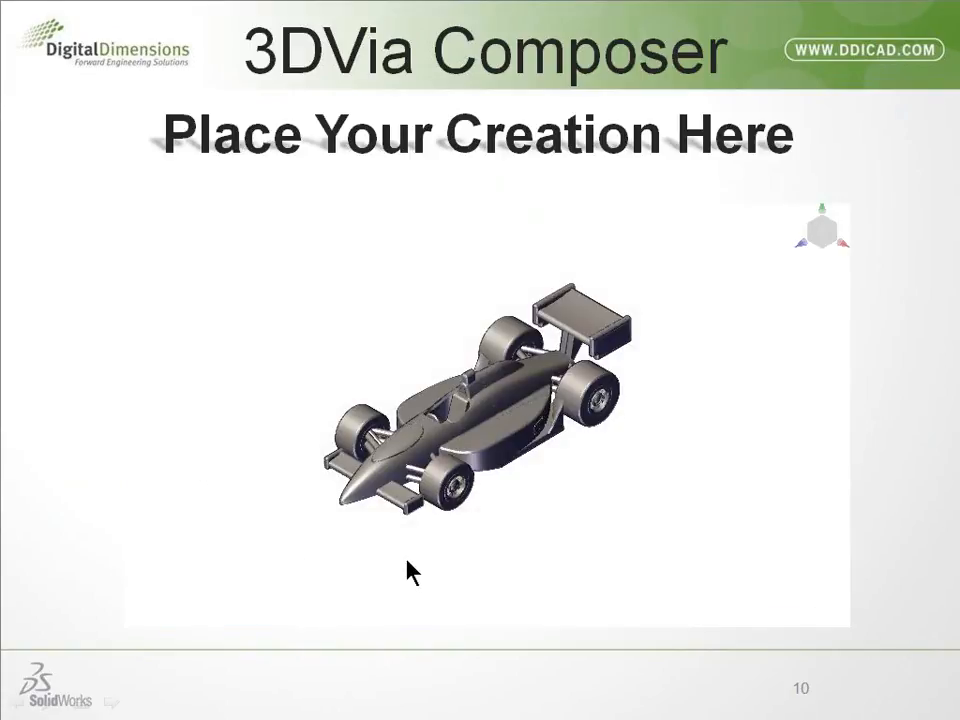
{"action": "left_click", "coordinate": [447, 481]}
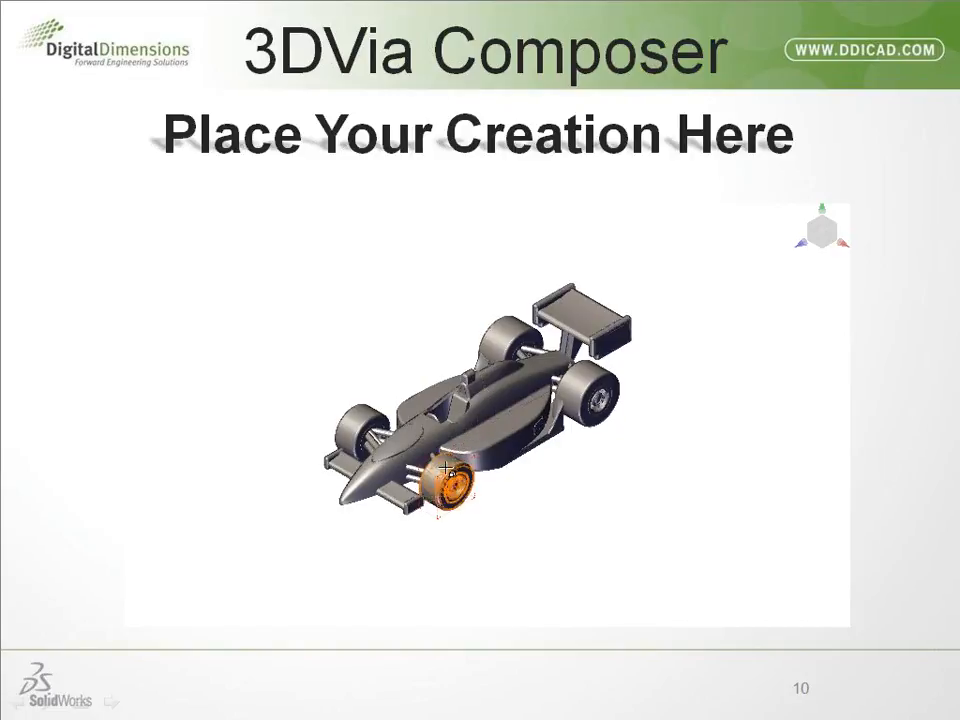
{"action": "left_click", "coordinate": [539, 509]}
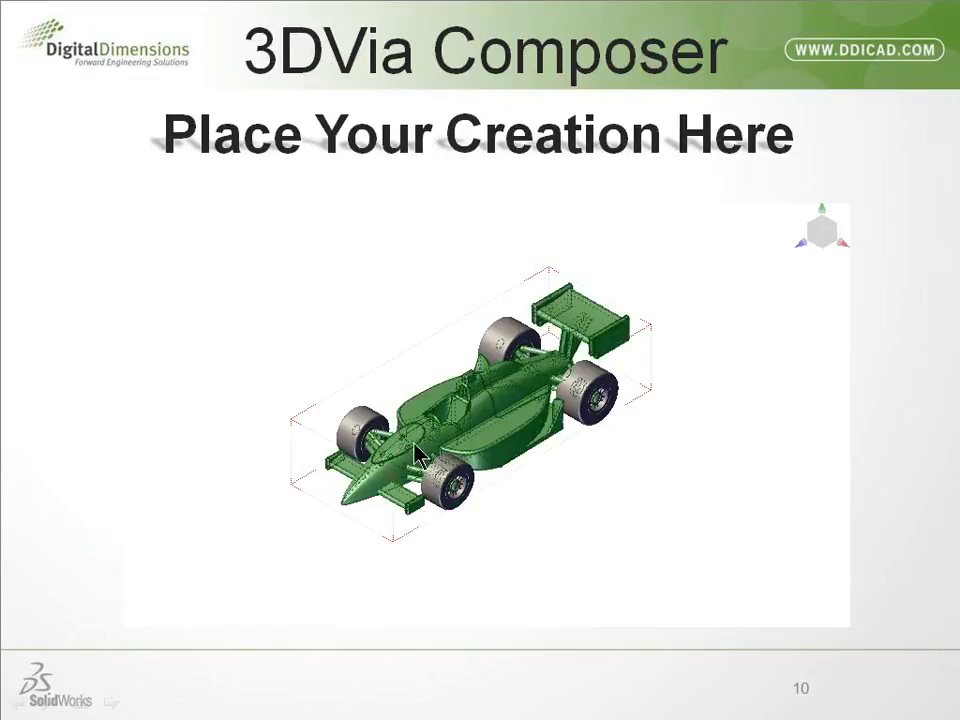
{"action": "left_click", "coordinate": [446, 480]}
{"action": "left_click", "coordinate": [383, 331]}
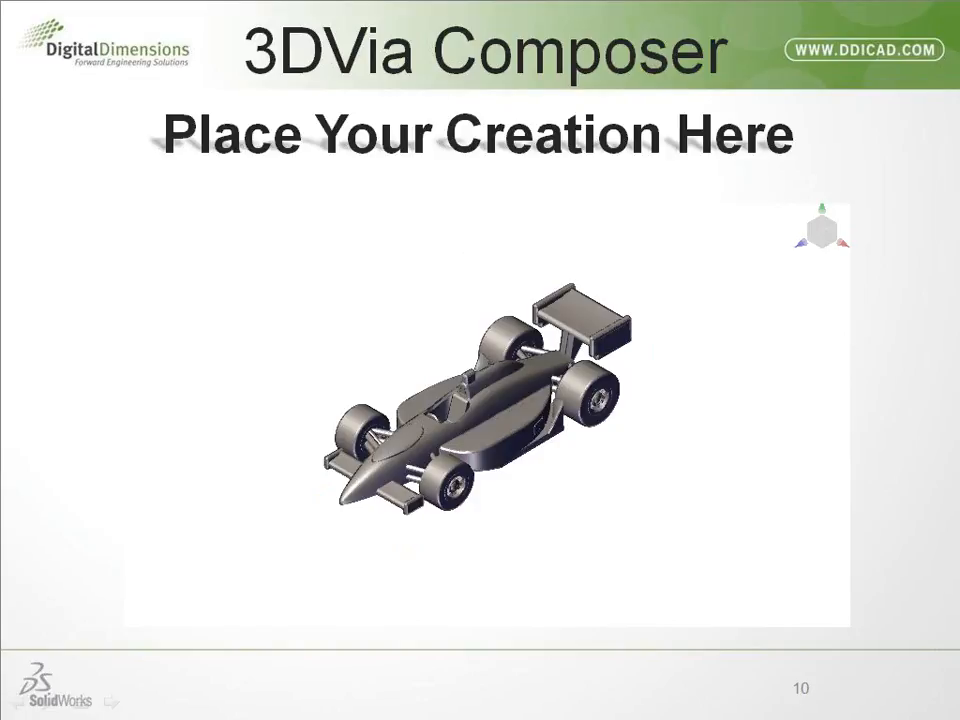
Step: Activate the Intelligent Neutral view in the slide's embedded player and test the front left wheel's link from it
{"action": "left_click", "coordinate": [80, 708]}
{"action": "left_click", "coordinate": [94, 677]}
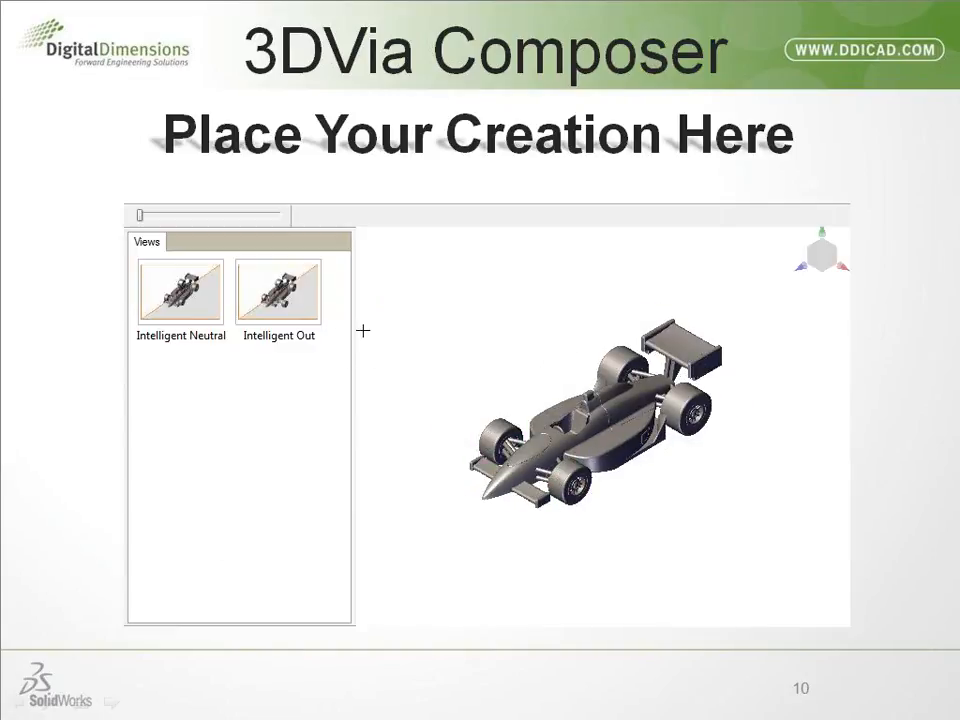
{"action": "left_click", "coordinate": [182, 296]}
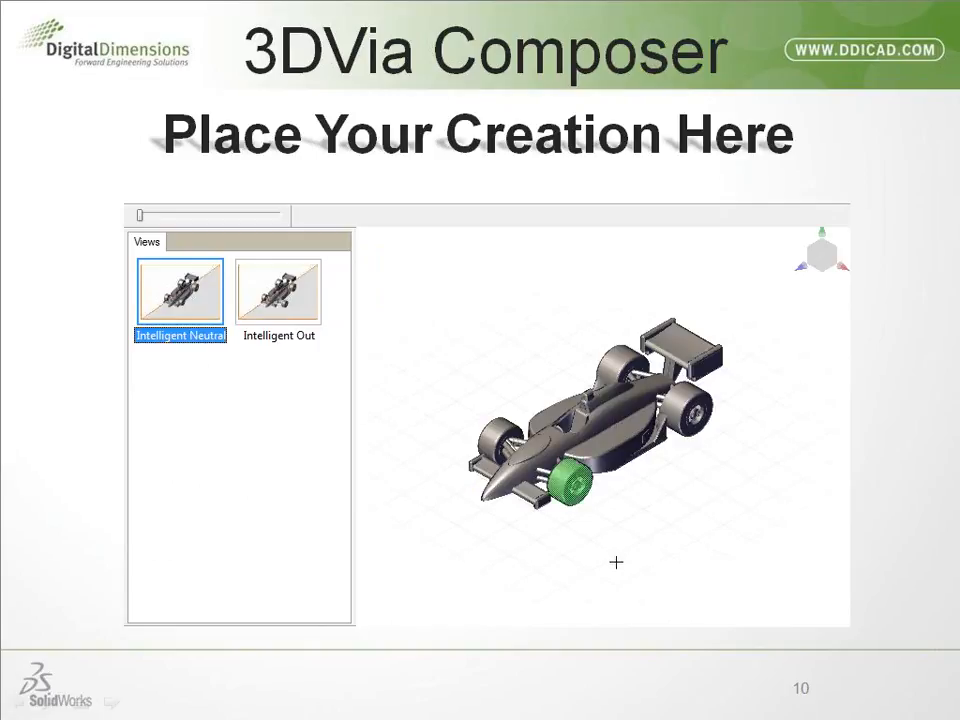
{"action": "left_click", "coordinate": [573, 480]}
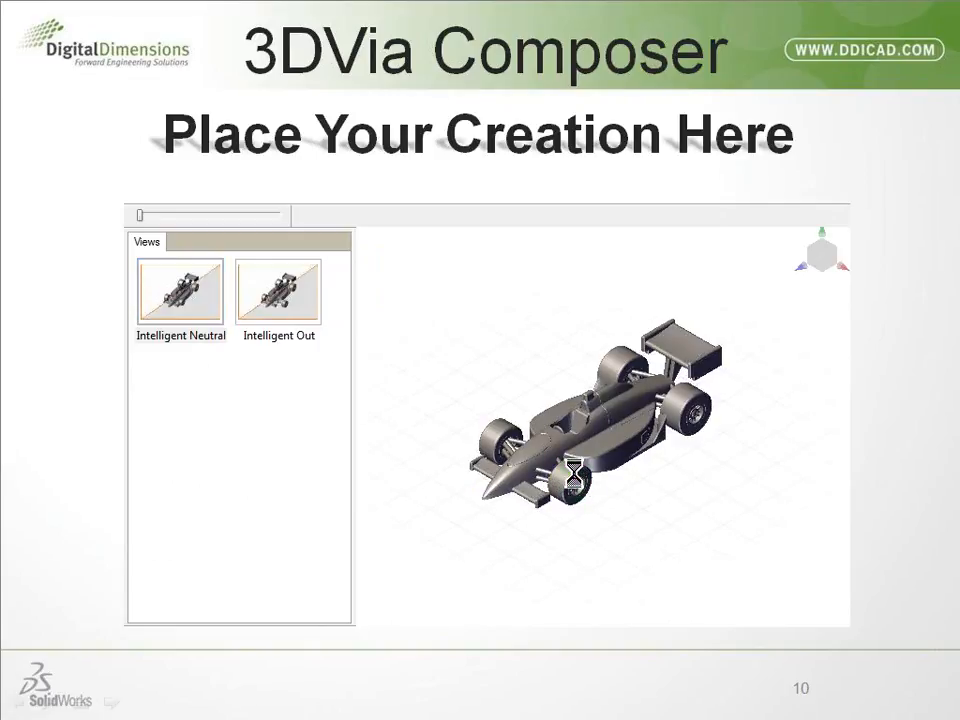